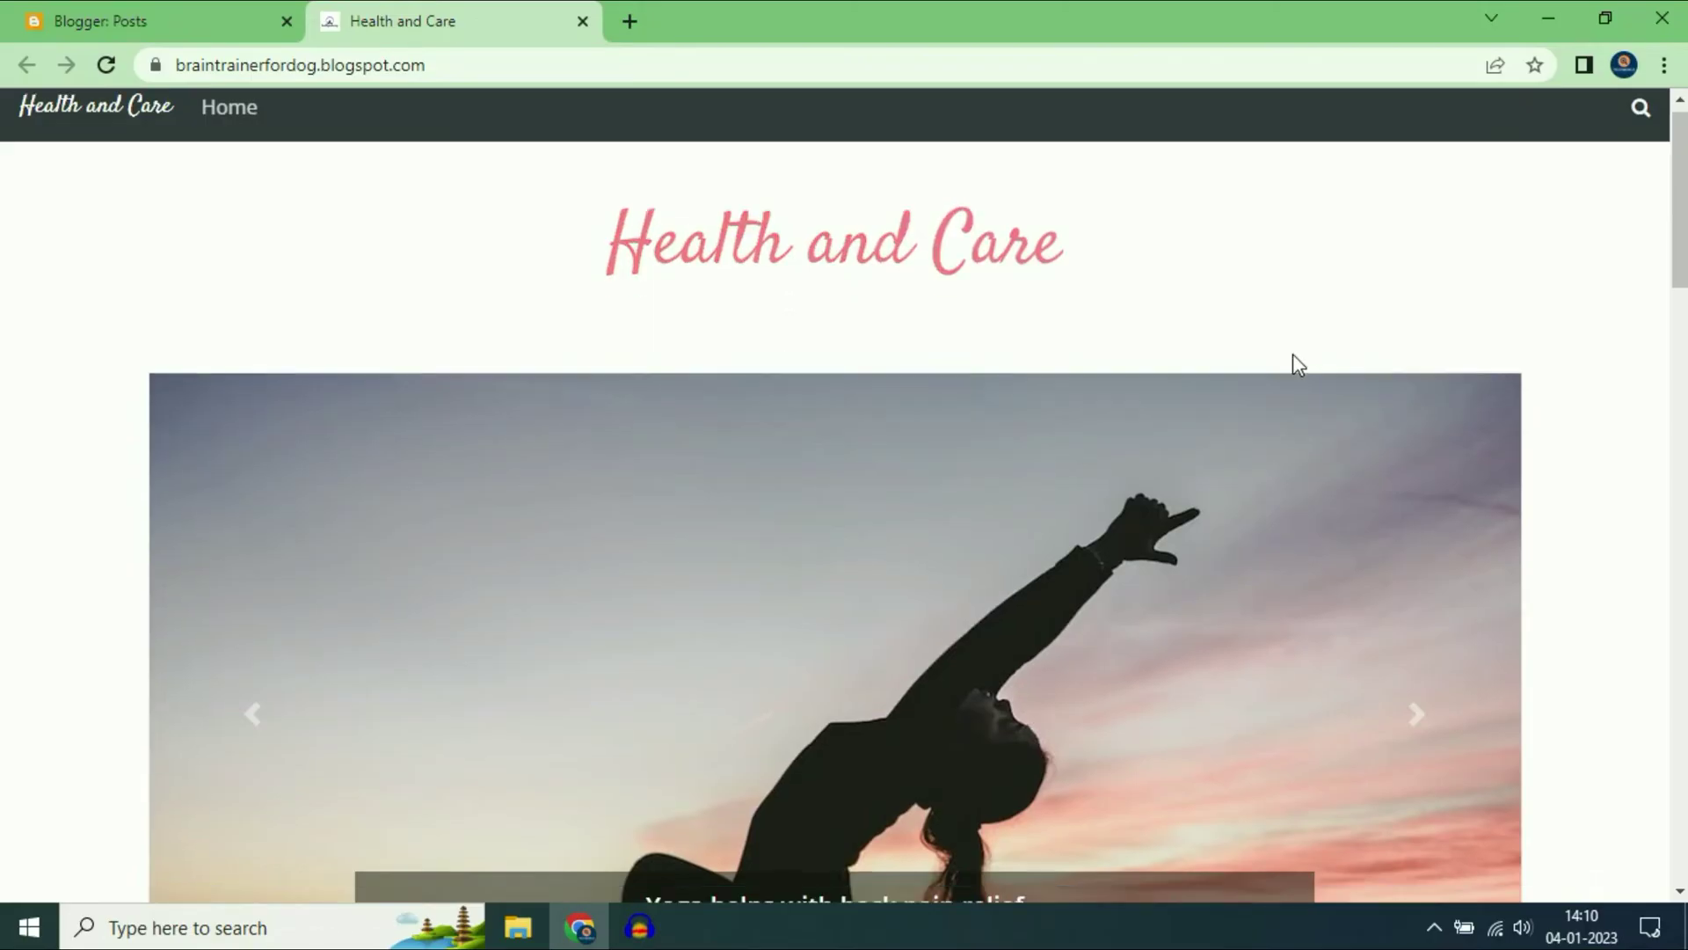
scroll(1293, 366, "down", 16)
Inspect the blog's current blogspot.com address, leaving it unchanged
scroll(1332, 424, "up", 15)
scroll(1339, 431, "up", 8)
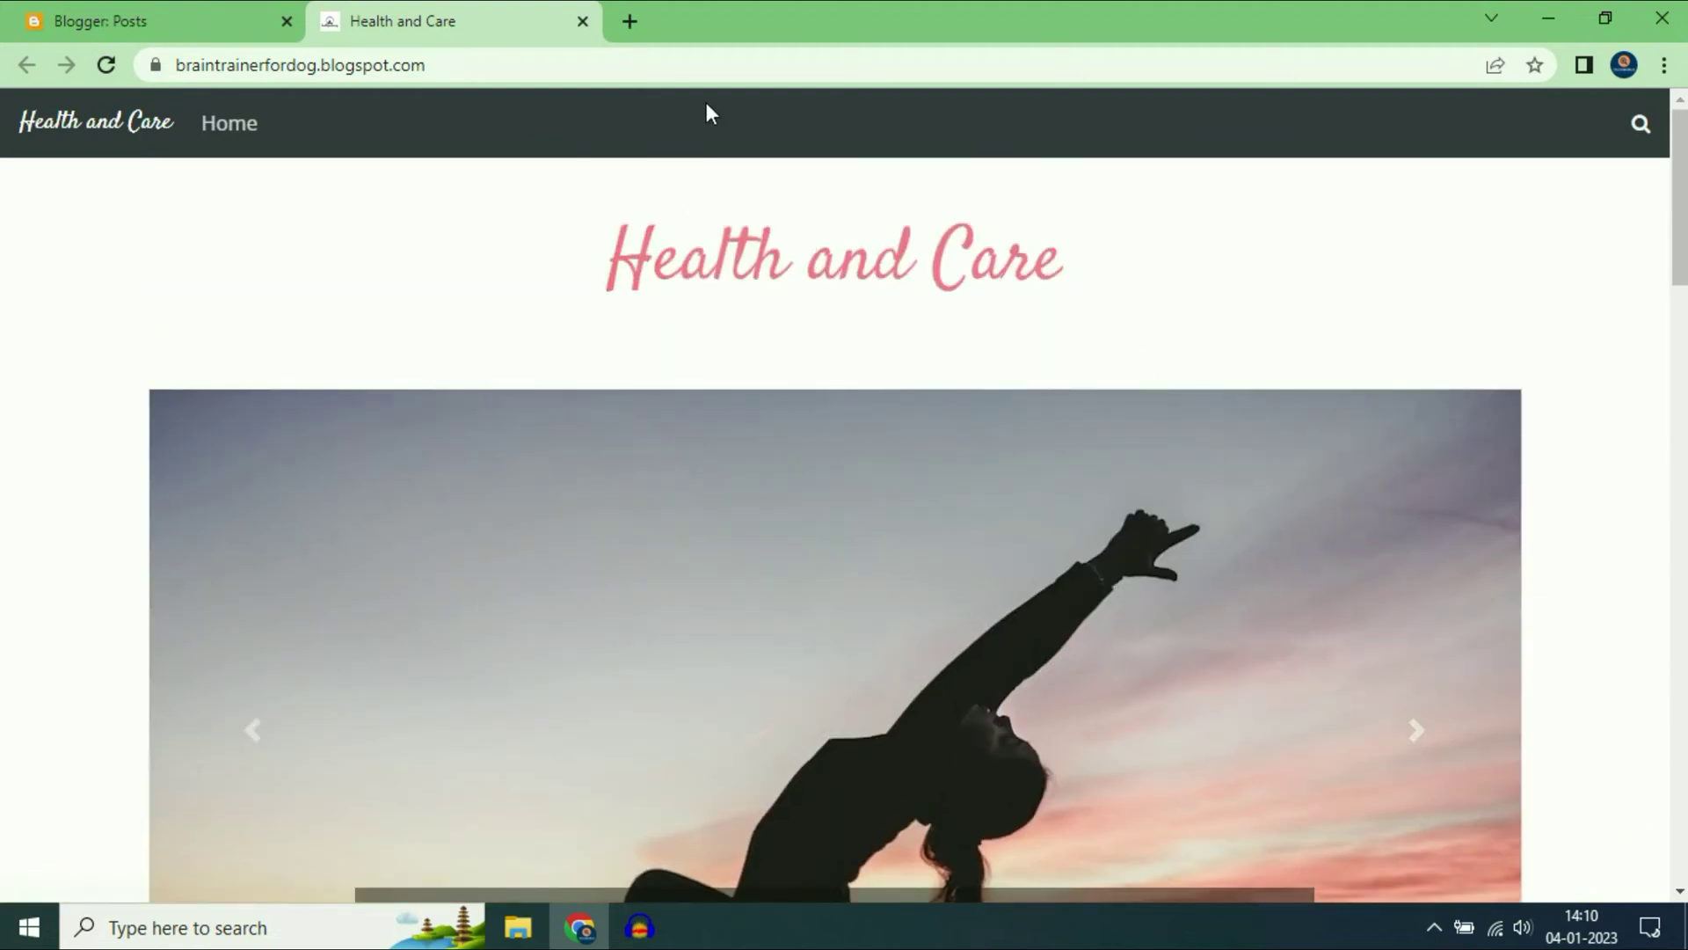
left_click(704, 67)
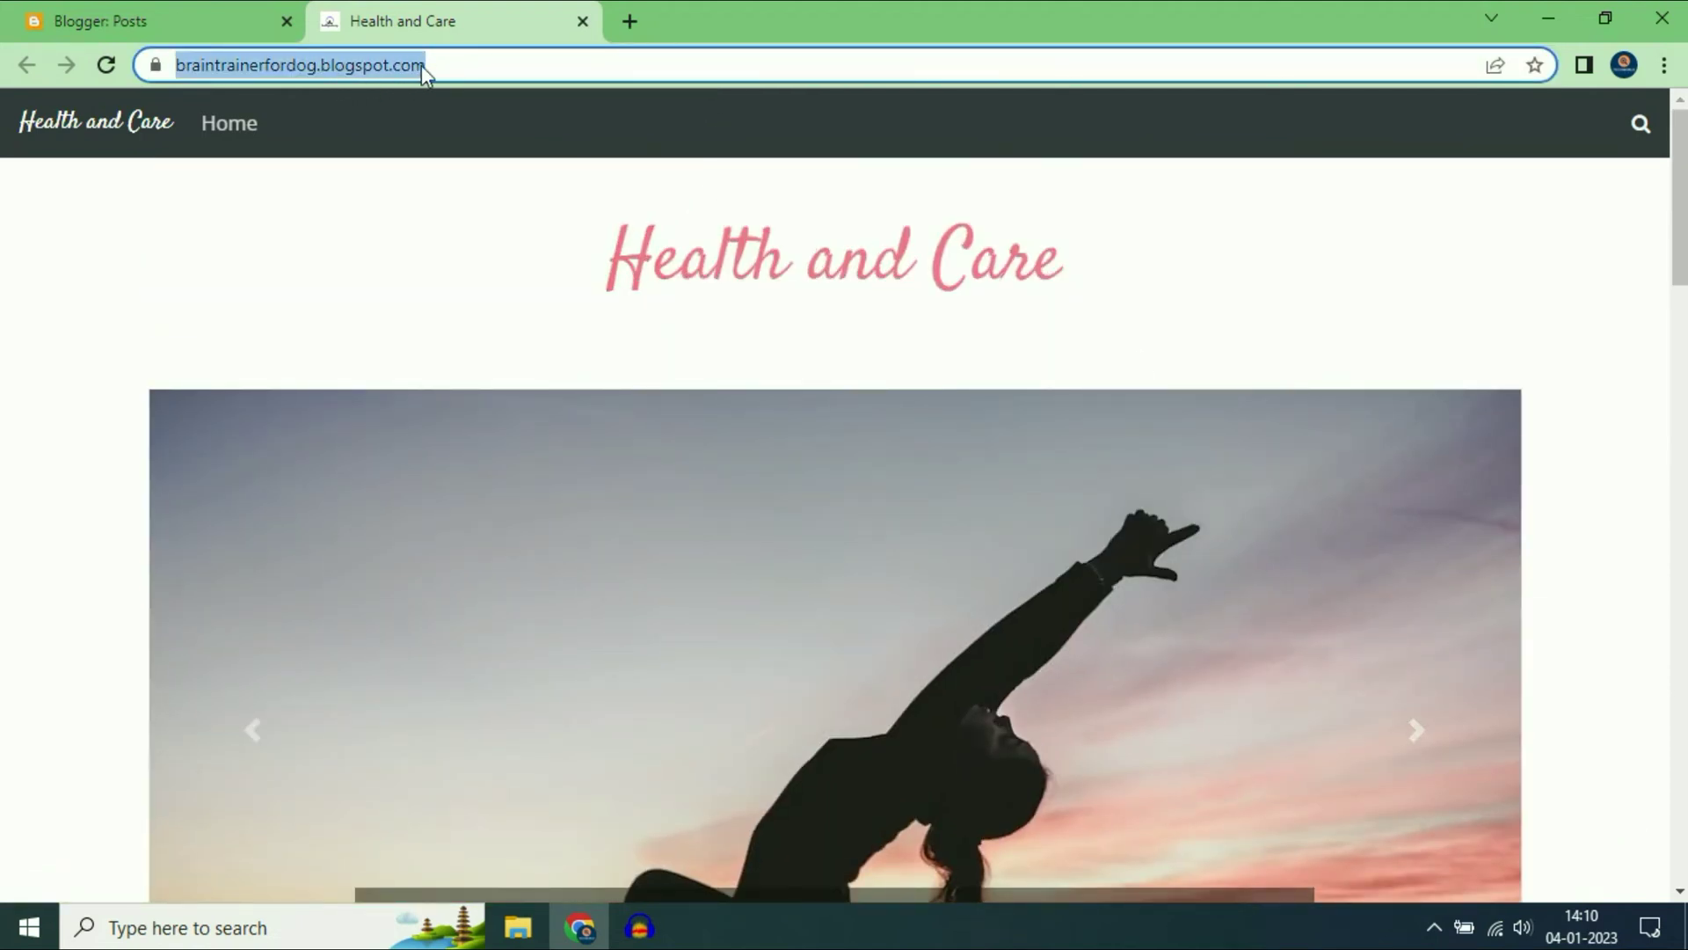
left_click(462, 65)
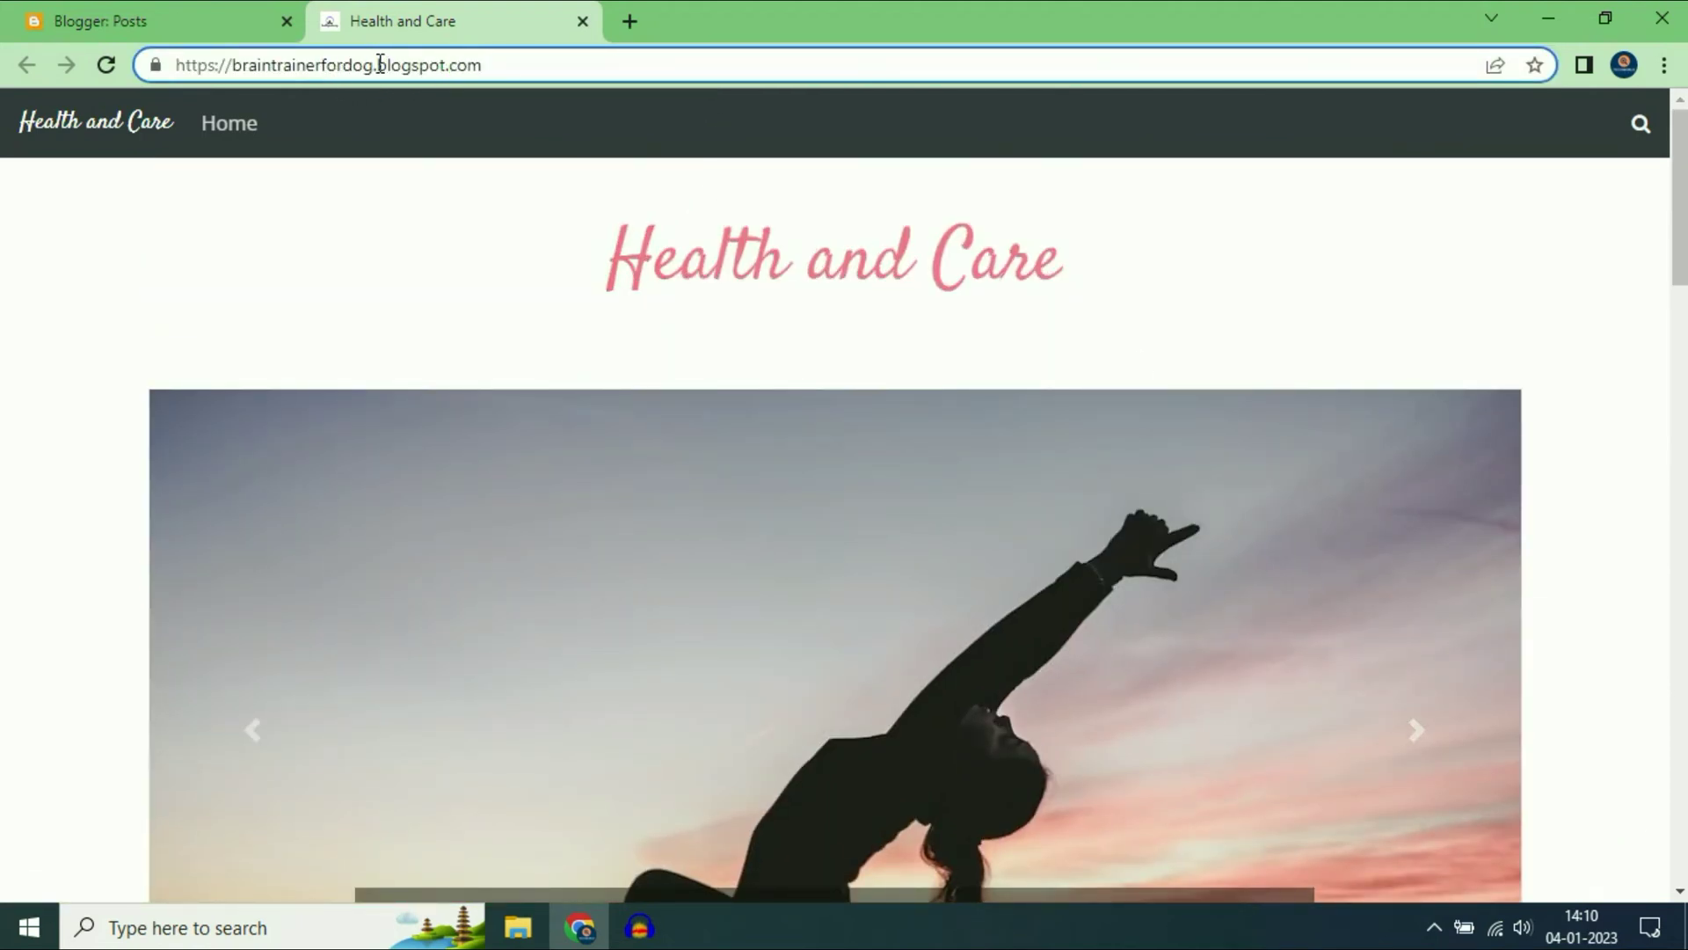
left_click_drag(380, 65, 486, 65)
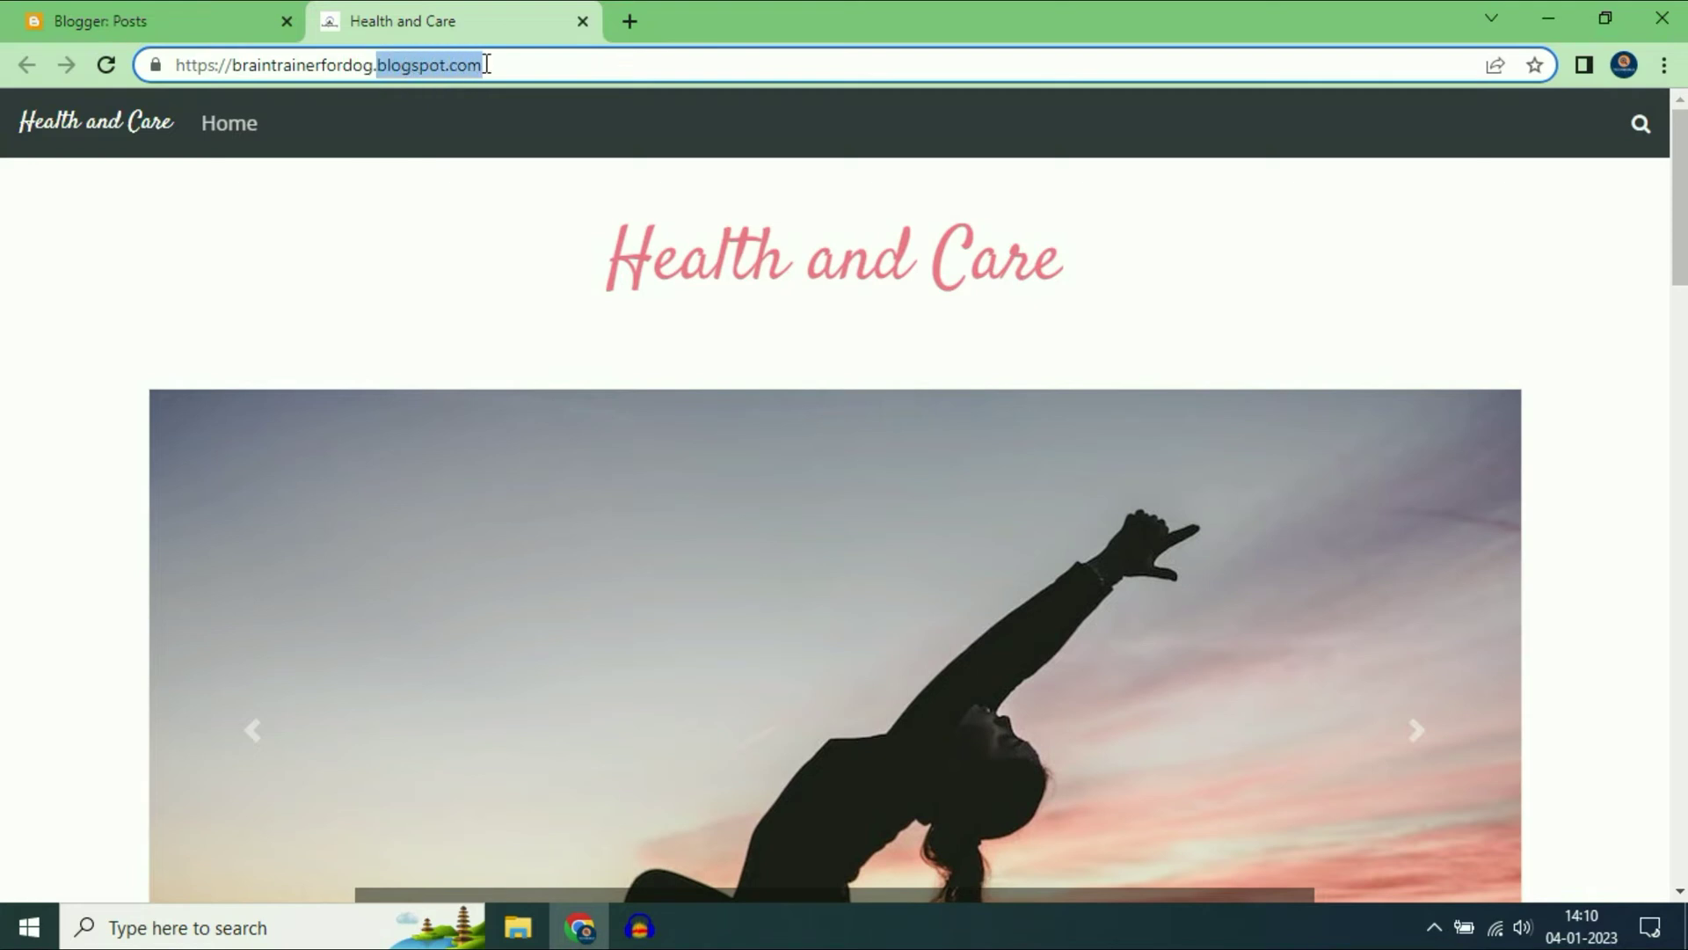
left_click(464, 199)
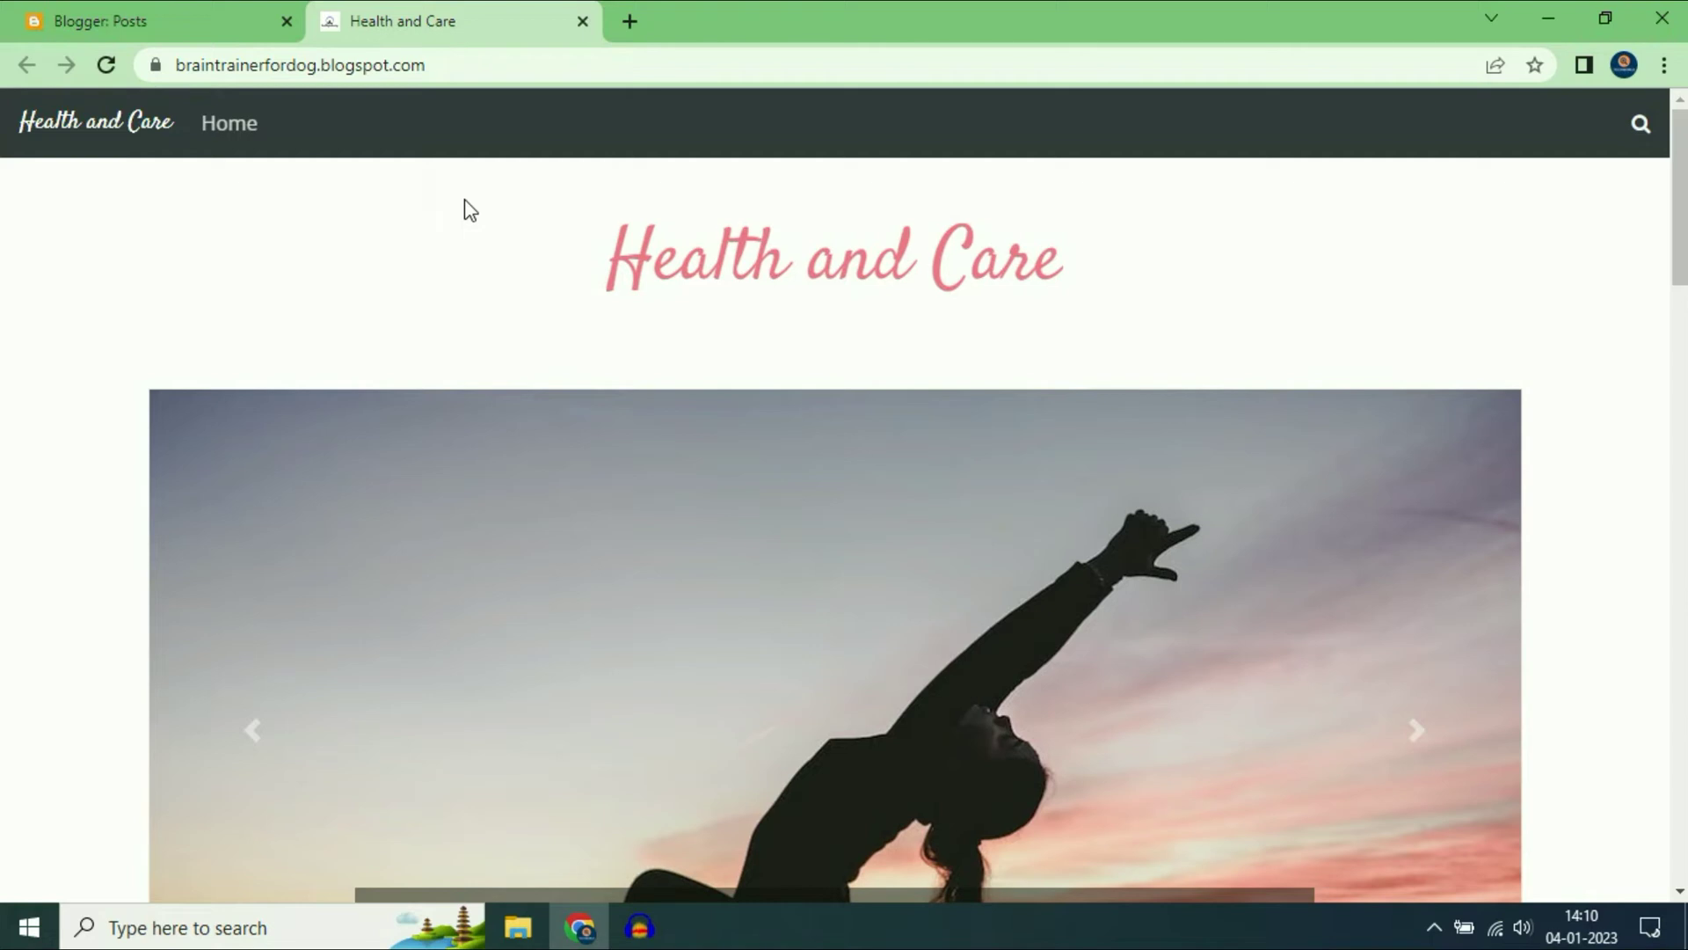
Open the blog's Settings from the dashboard and scroll to the Publishing section
left_click(158, 22)
scroll(264, 418, "down", 2)
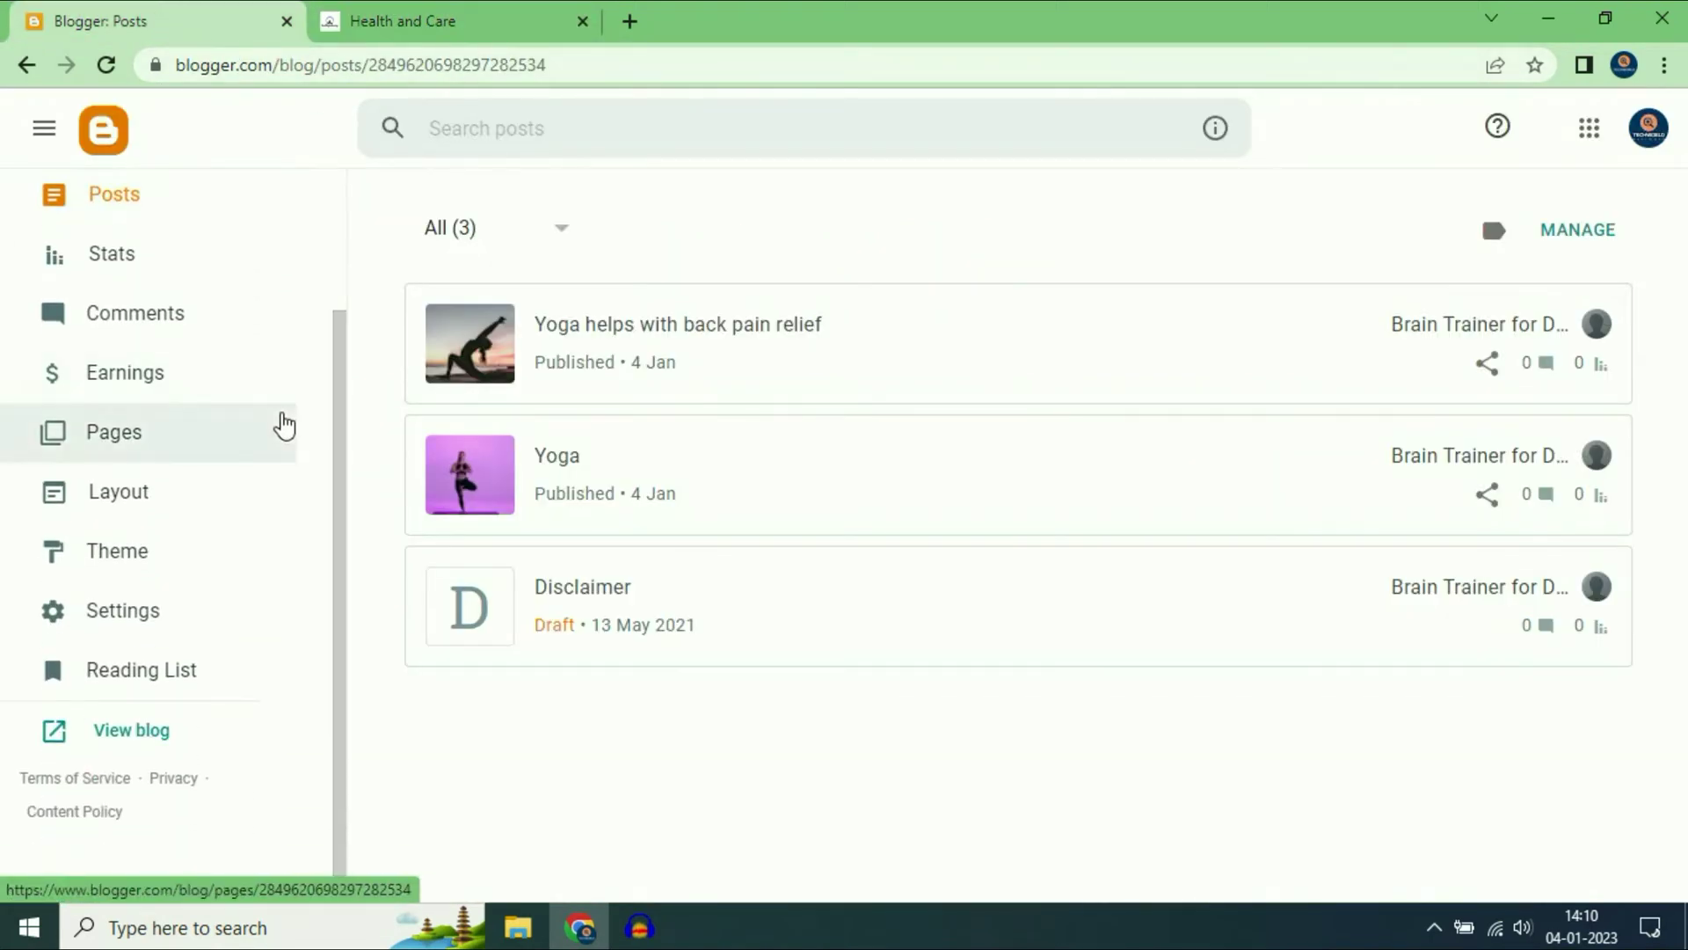
left_click(126, 619)
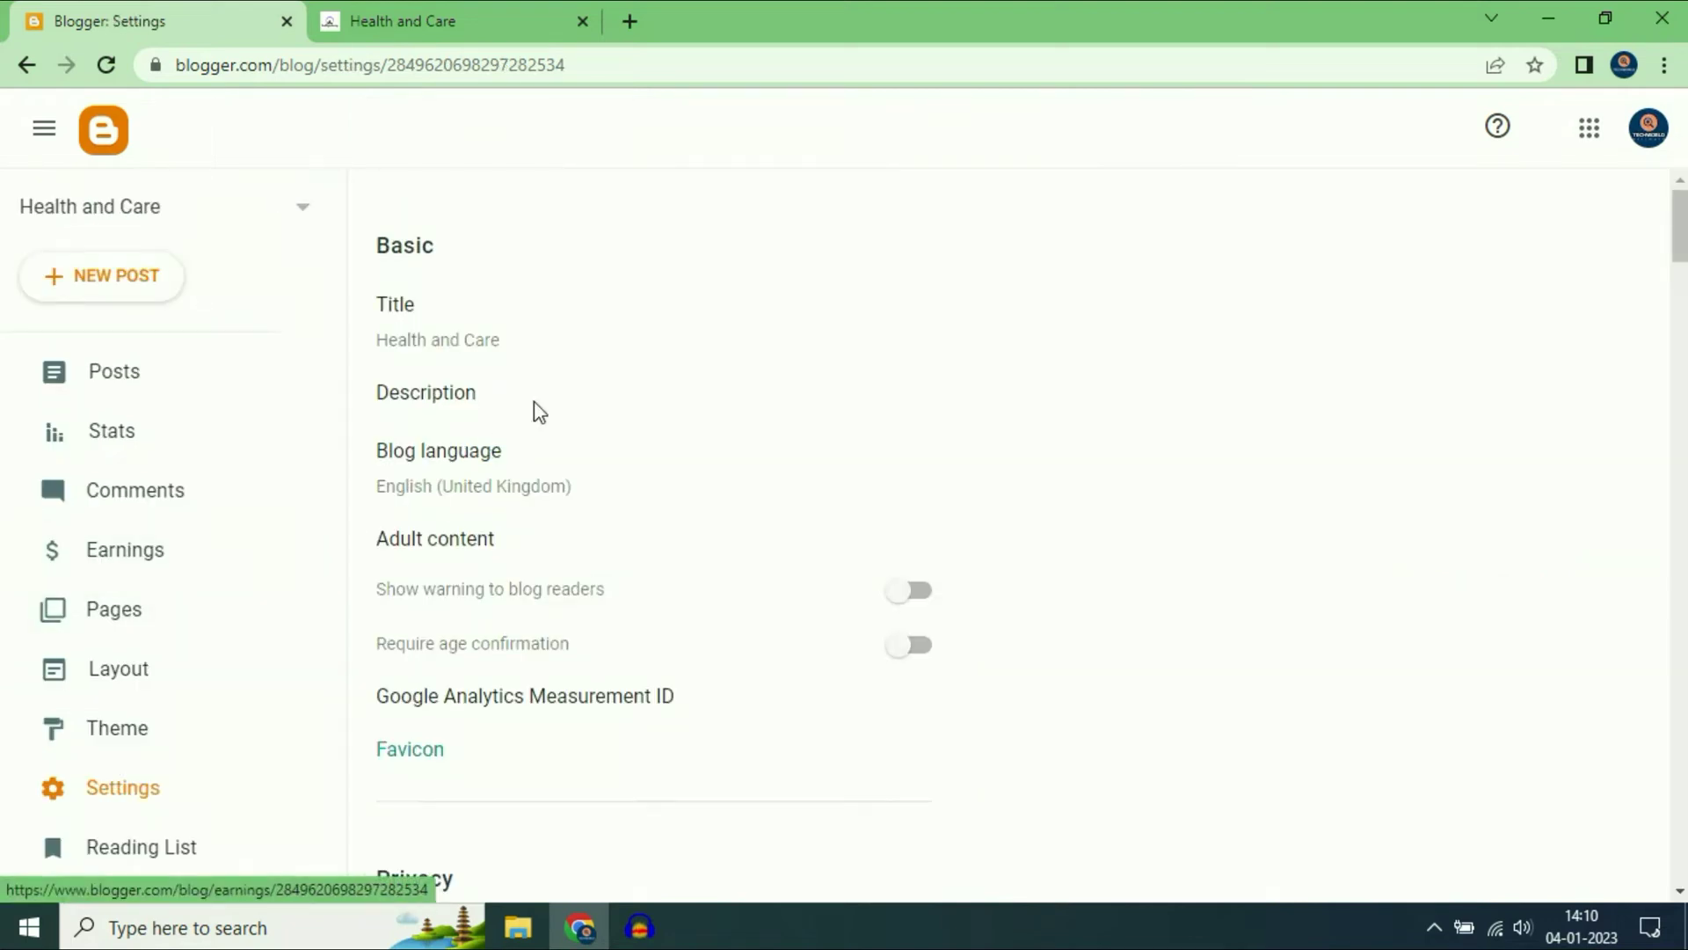
scroll(580, 361, "down", 3)
scroll(585, 362, "down", 3)
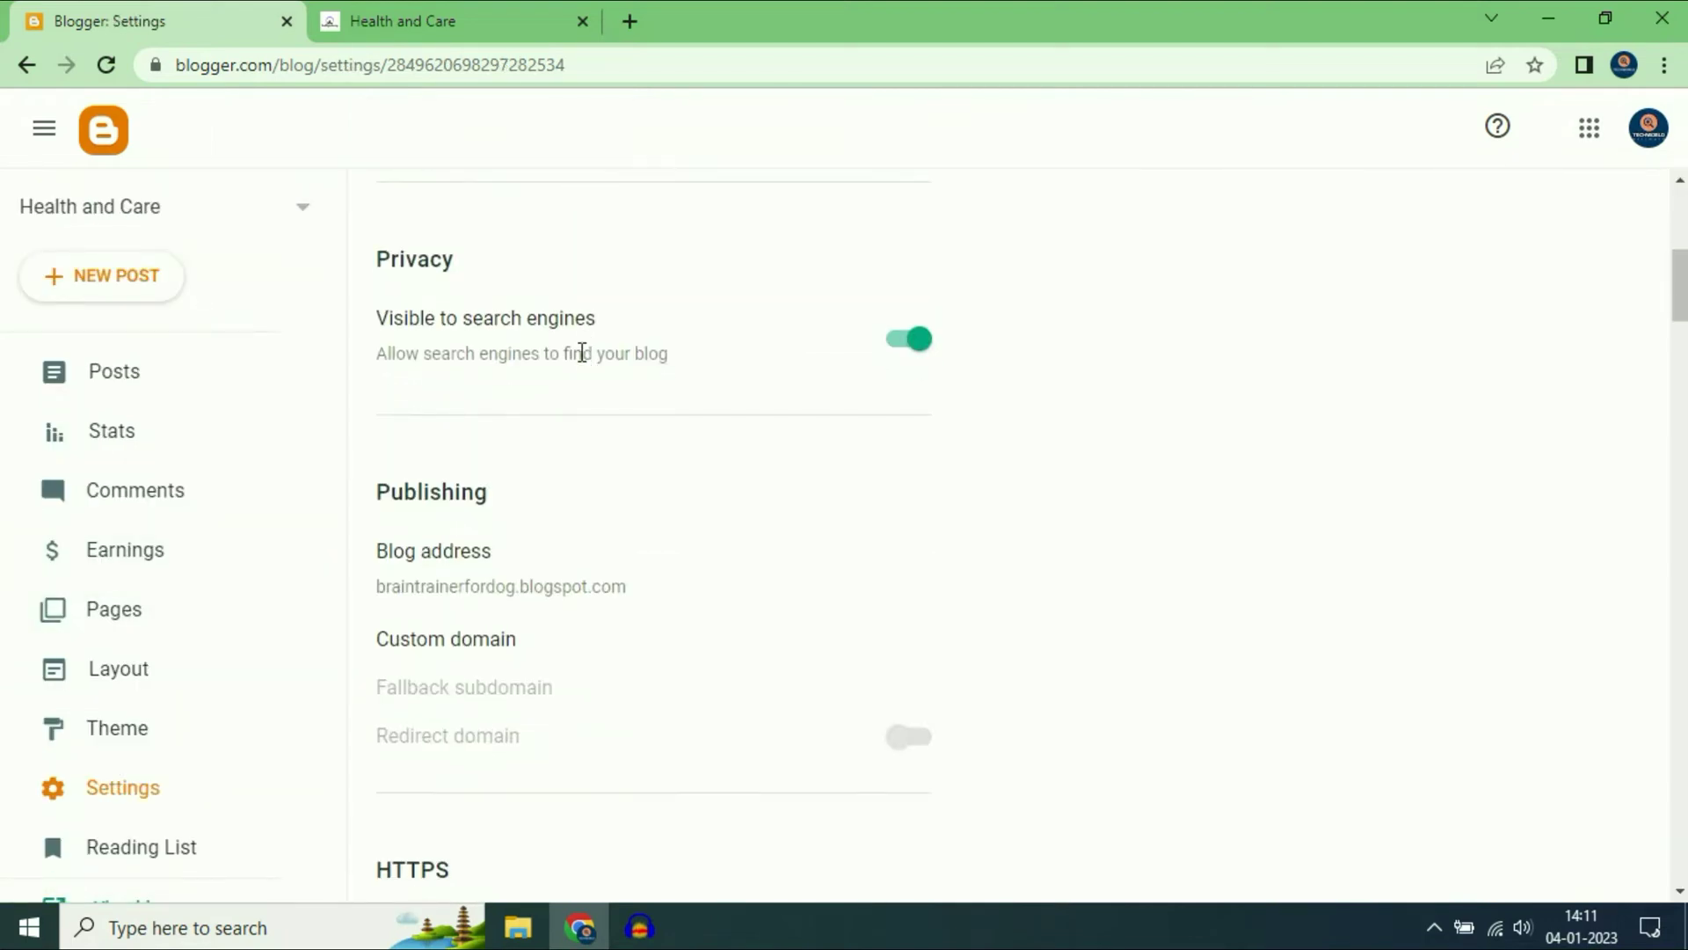
scroll(582, 352, "down", 2)
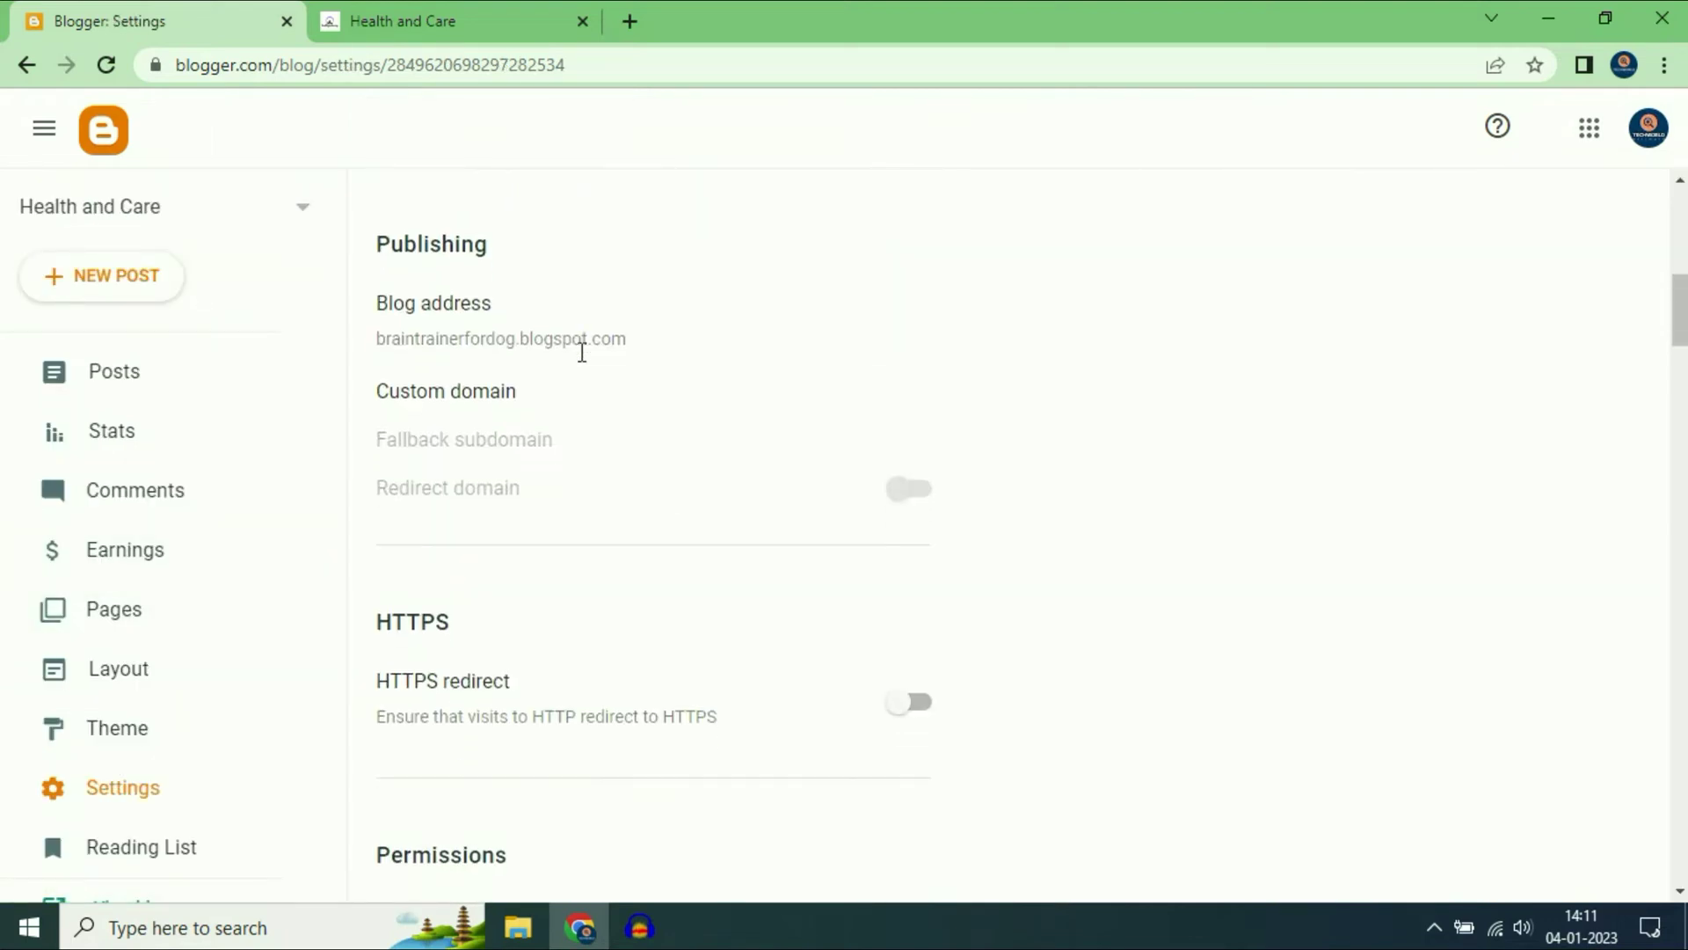
Start entering a custom domain and copy healthyandcaring.com from the GoDaddy domain list
left_click(470, 402)
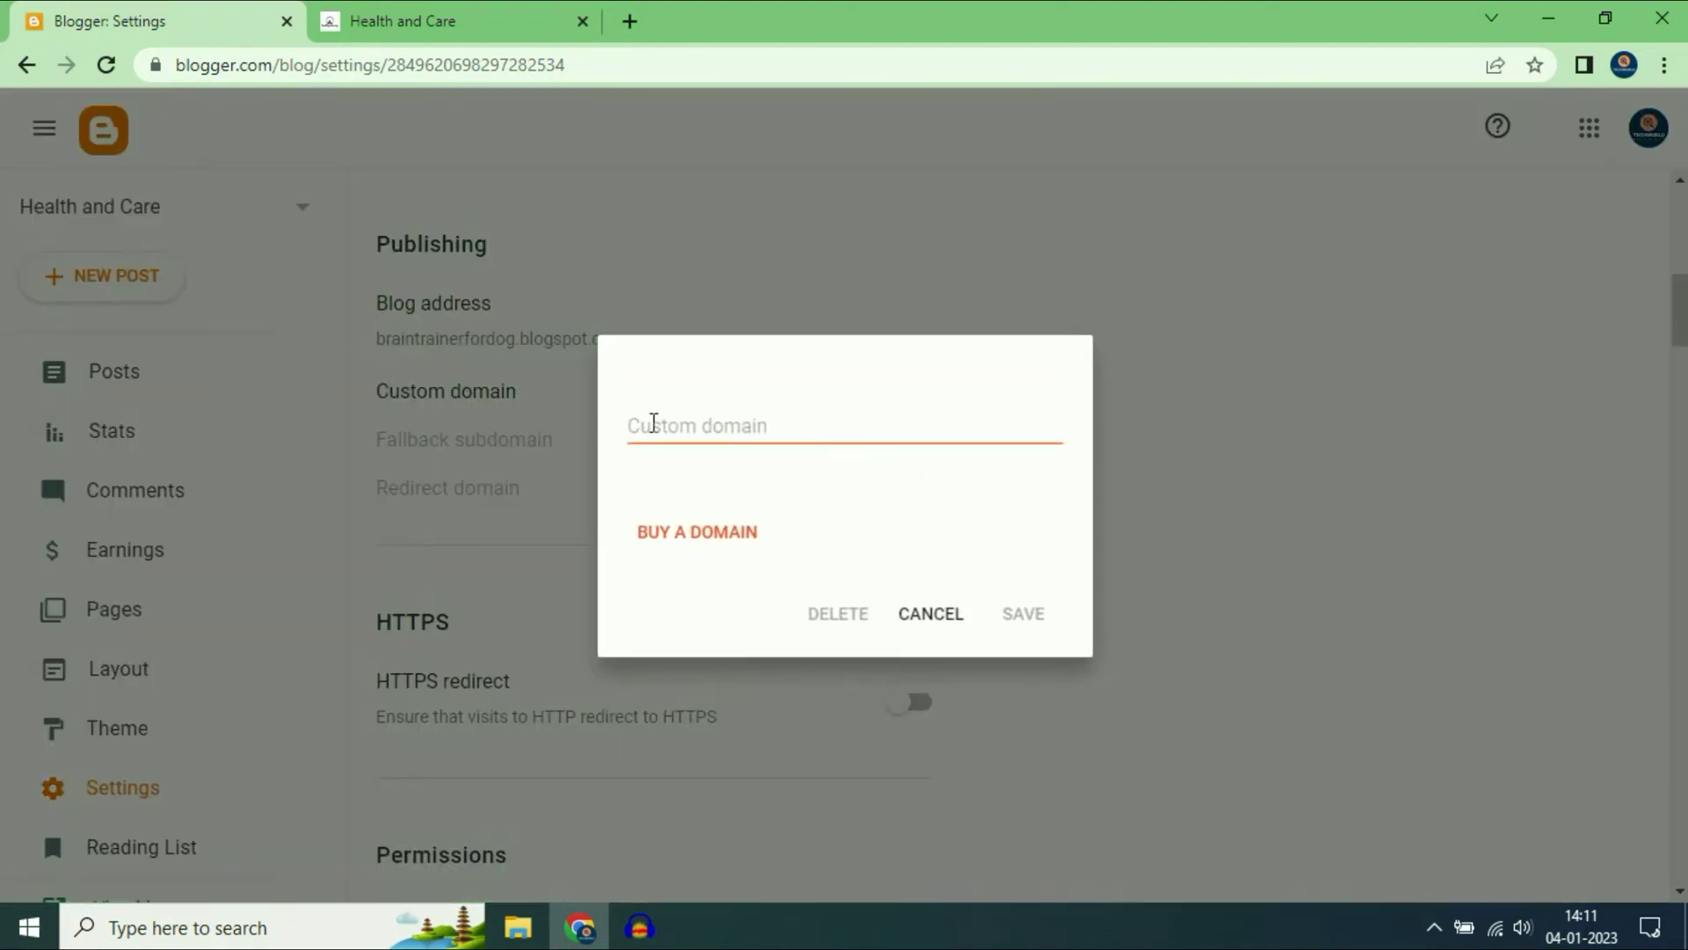
left_click(689, 430)
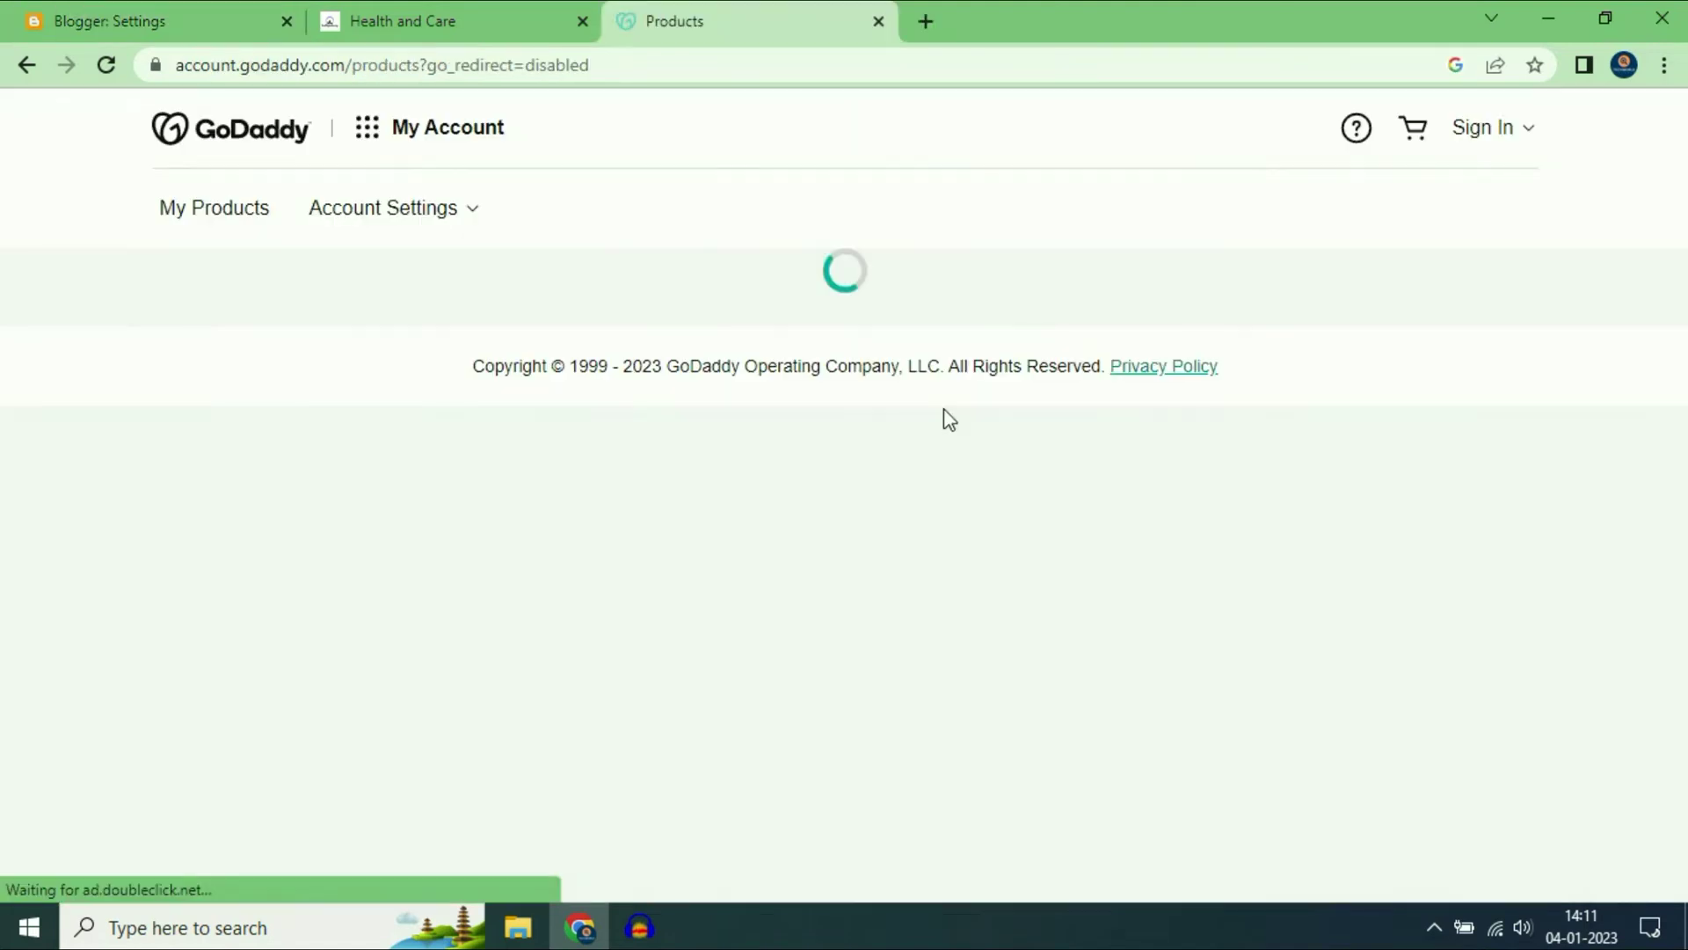
scroll(870, 416, "down", 5)
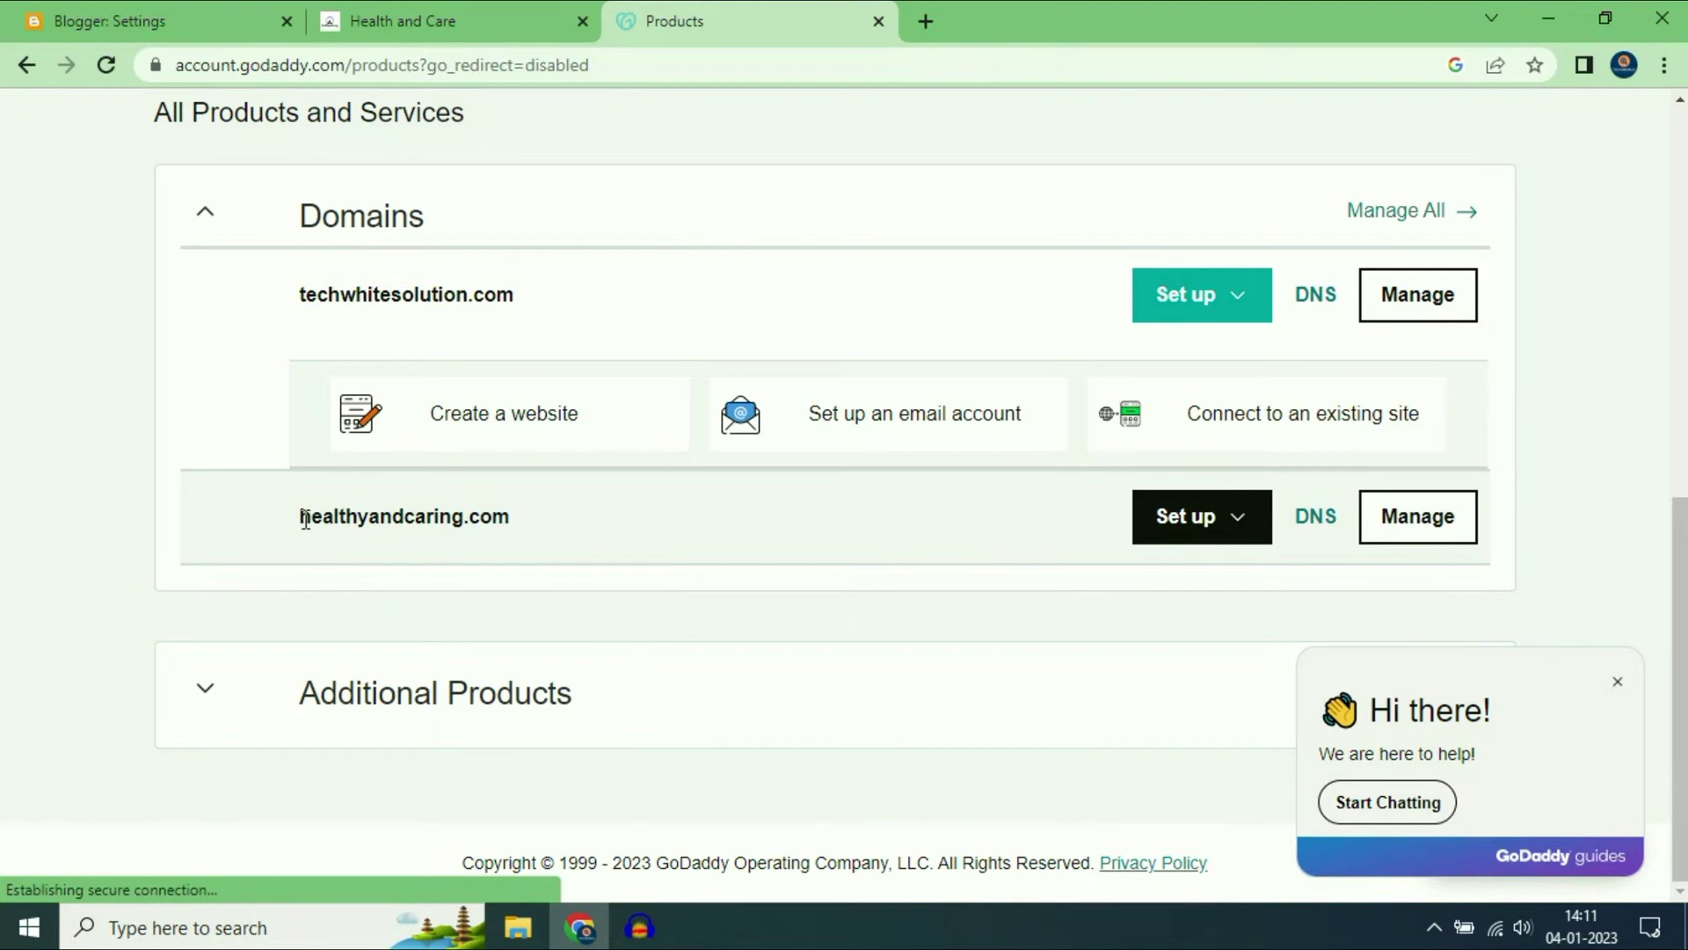
left_click_drag(300, 517, 507, 516)
right_click(460, 522)
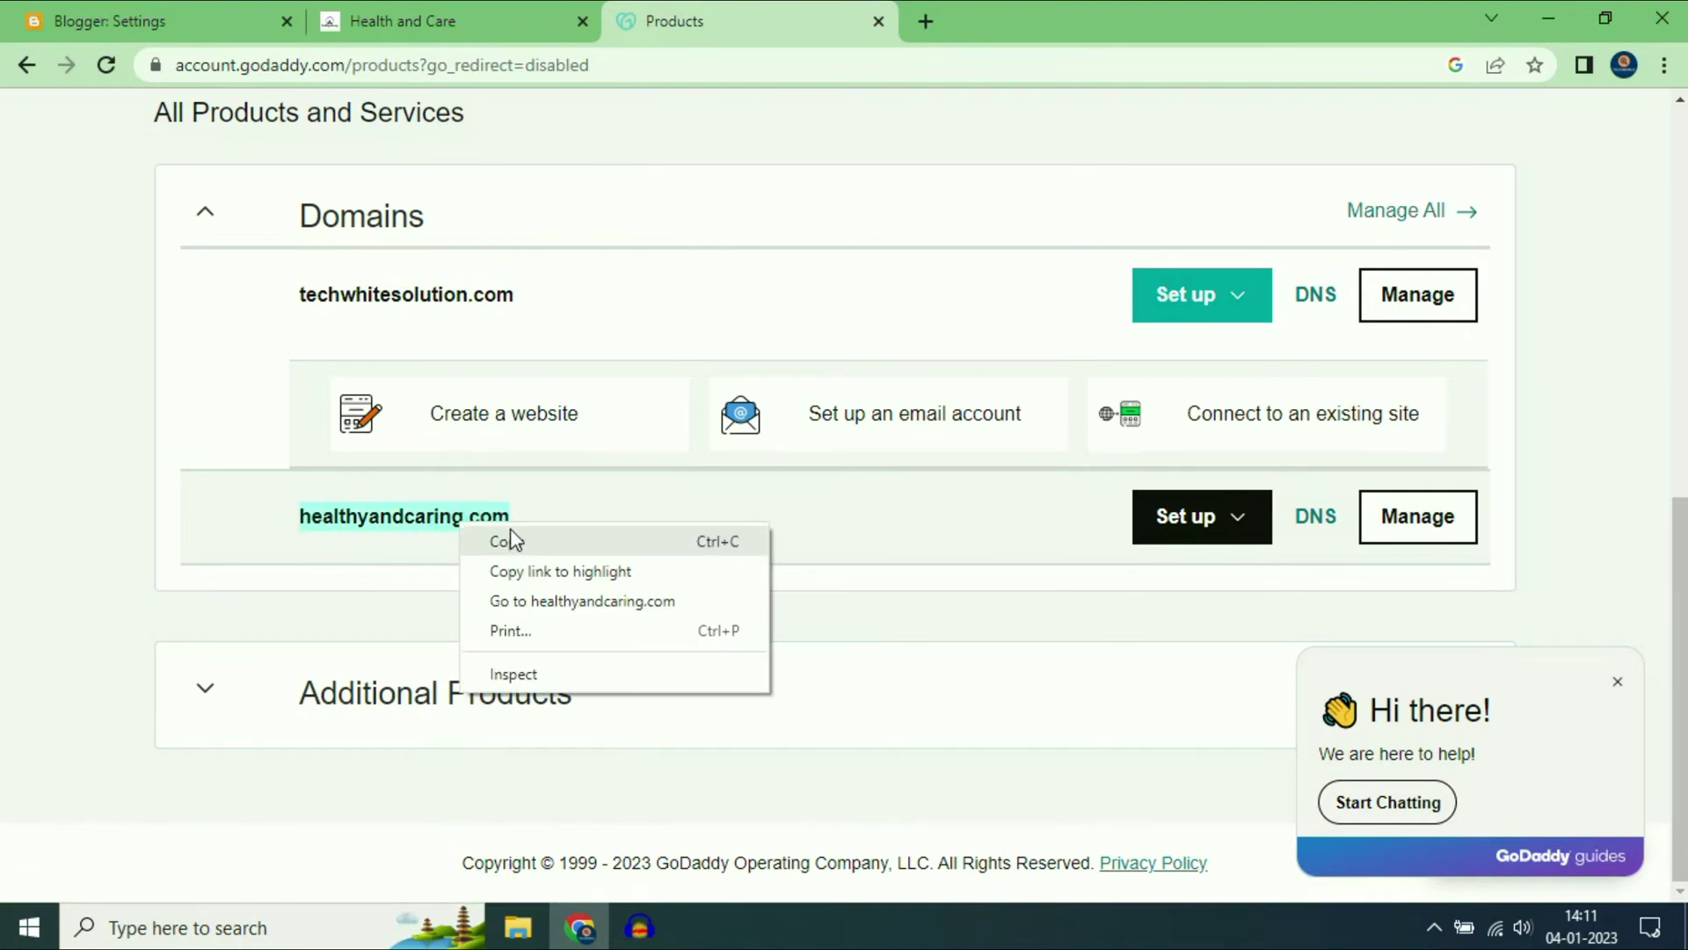
left_click(510, 543)
left_click(384, 19)
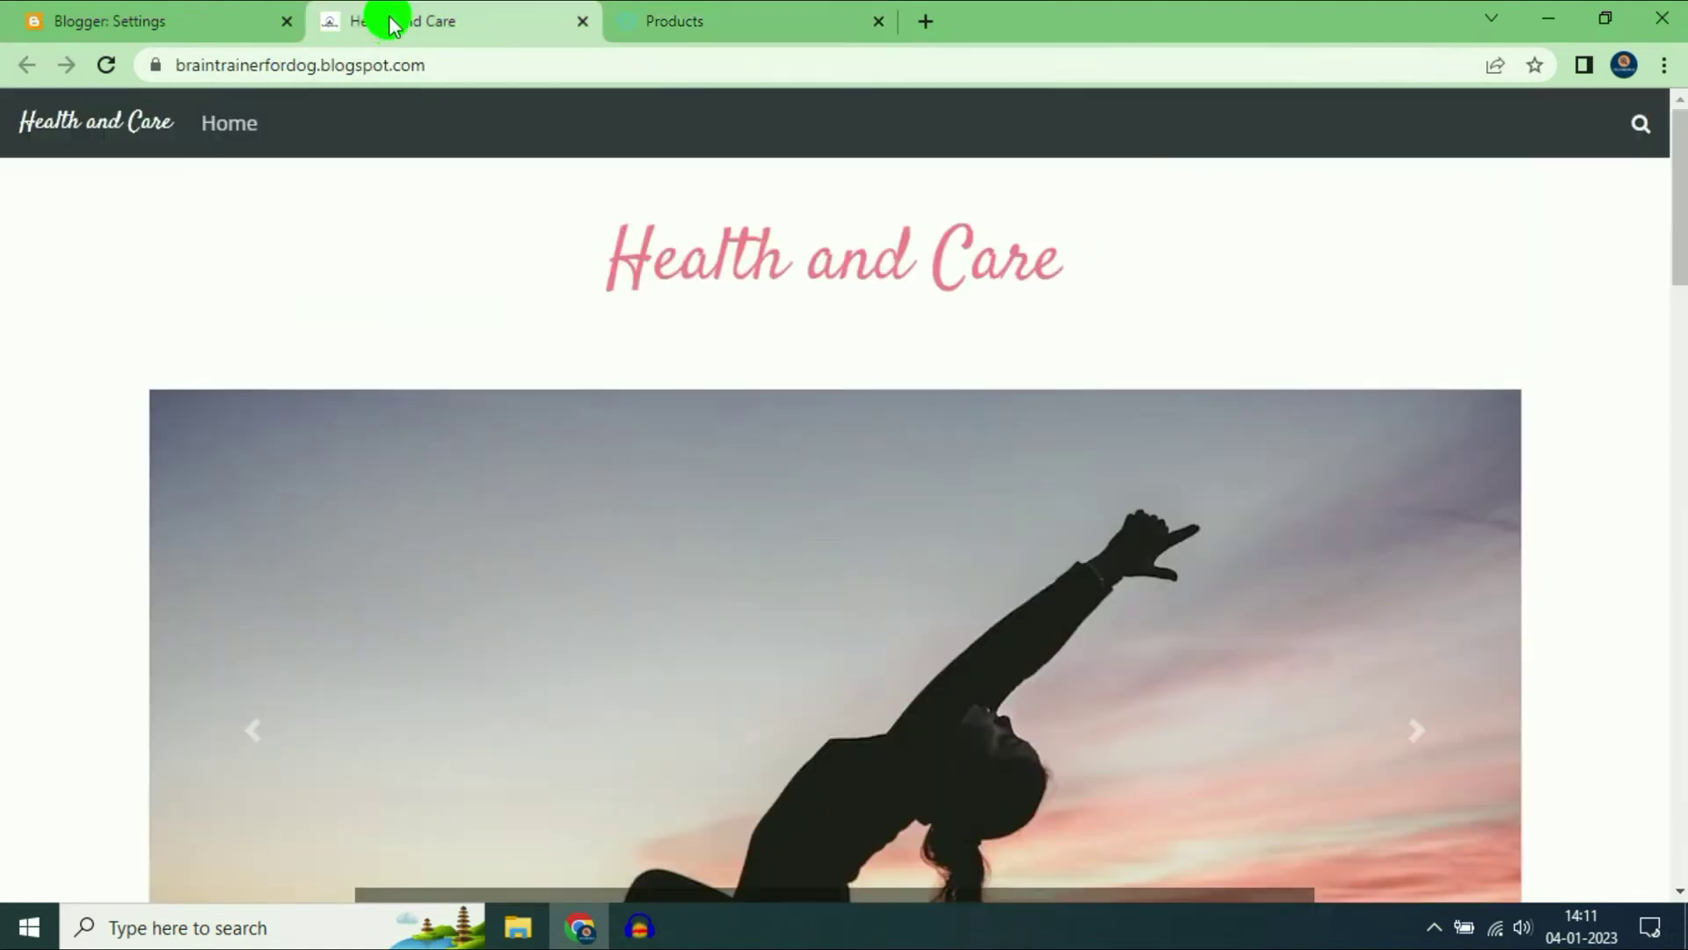
left_click(162, 11)
right_click(662, 423)
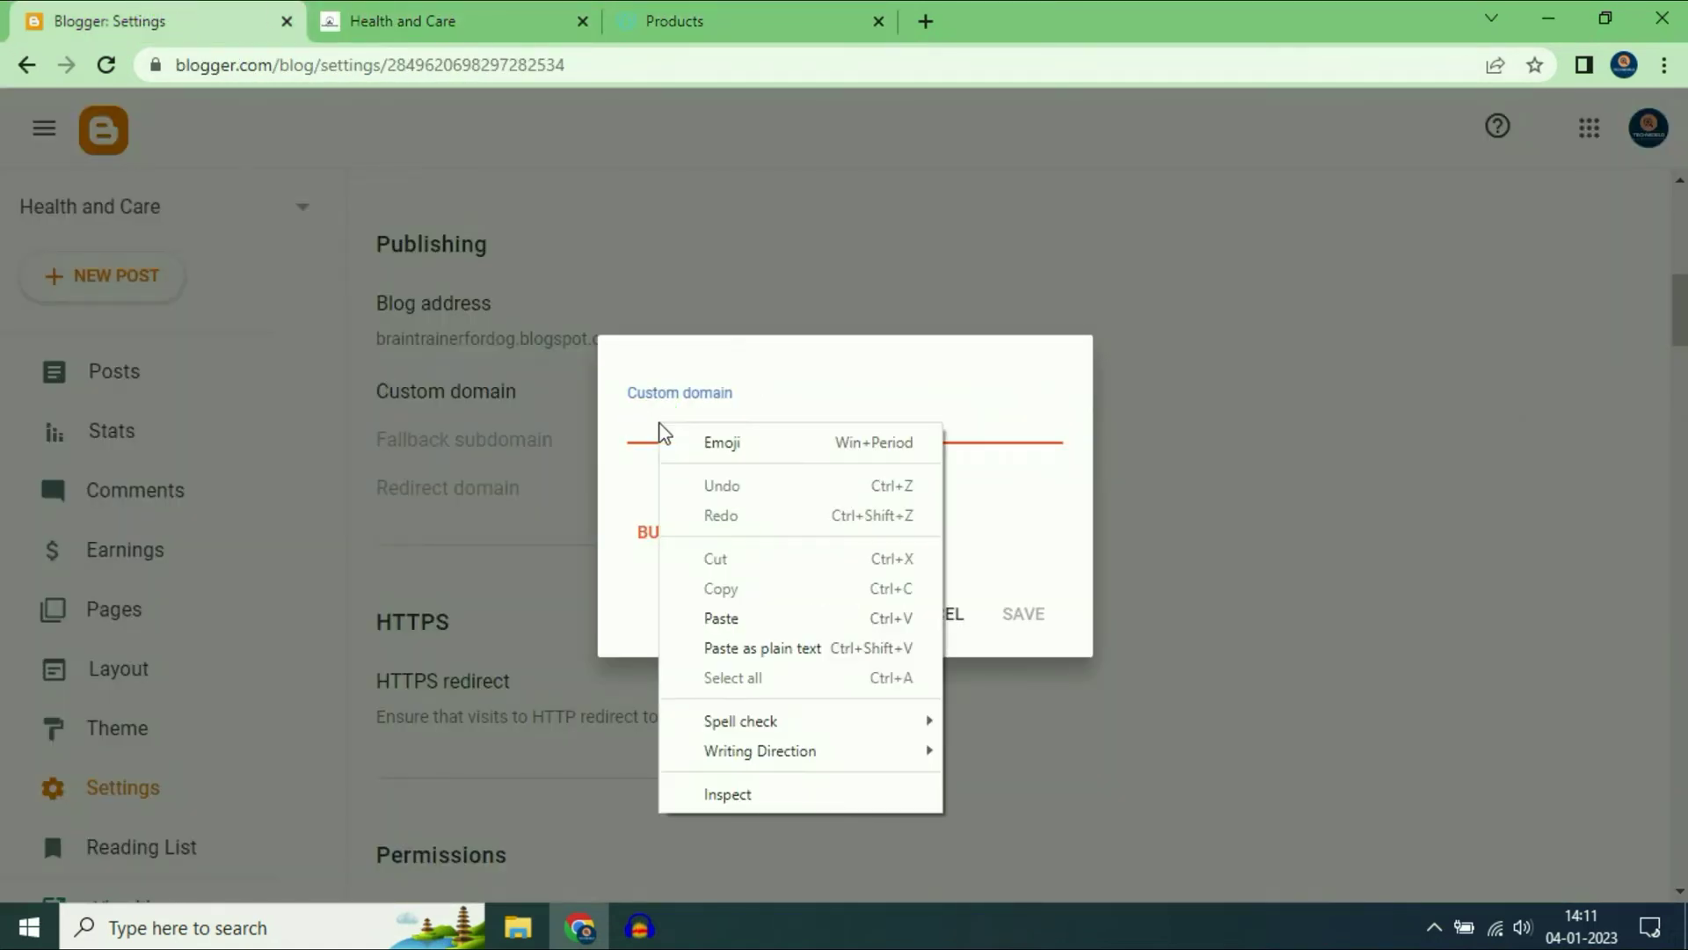
left_click(727, 618)
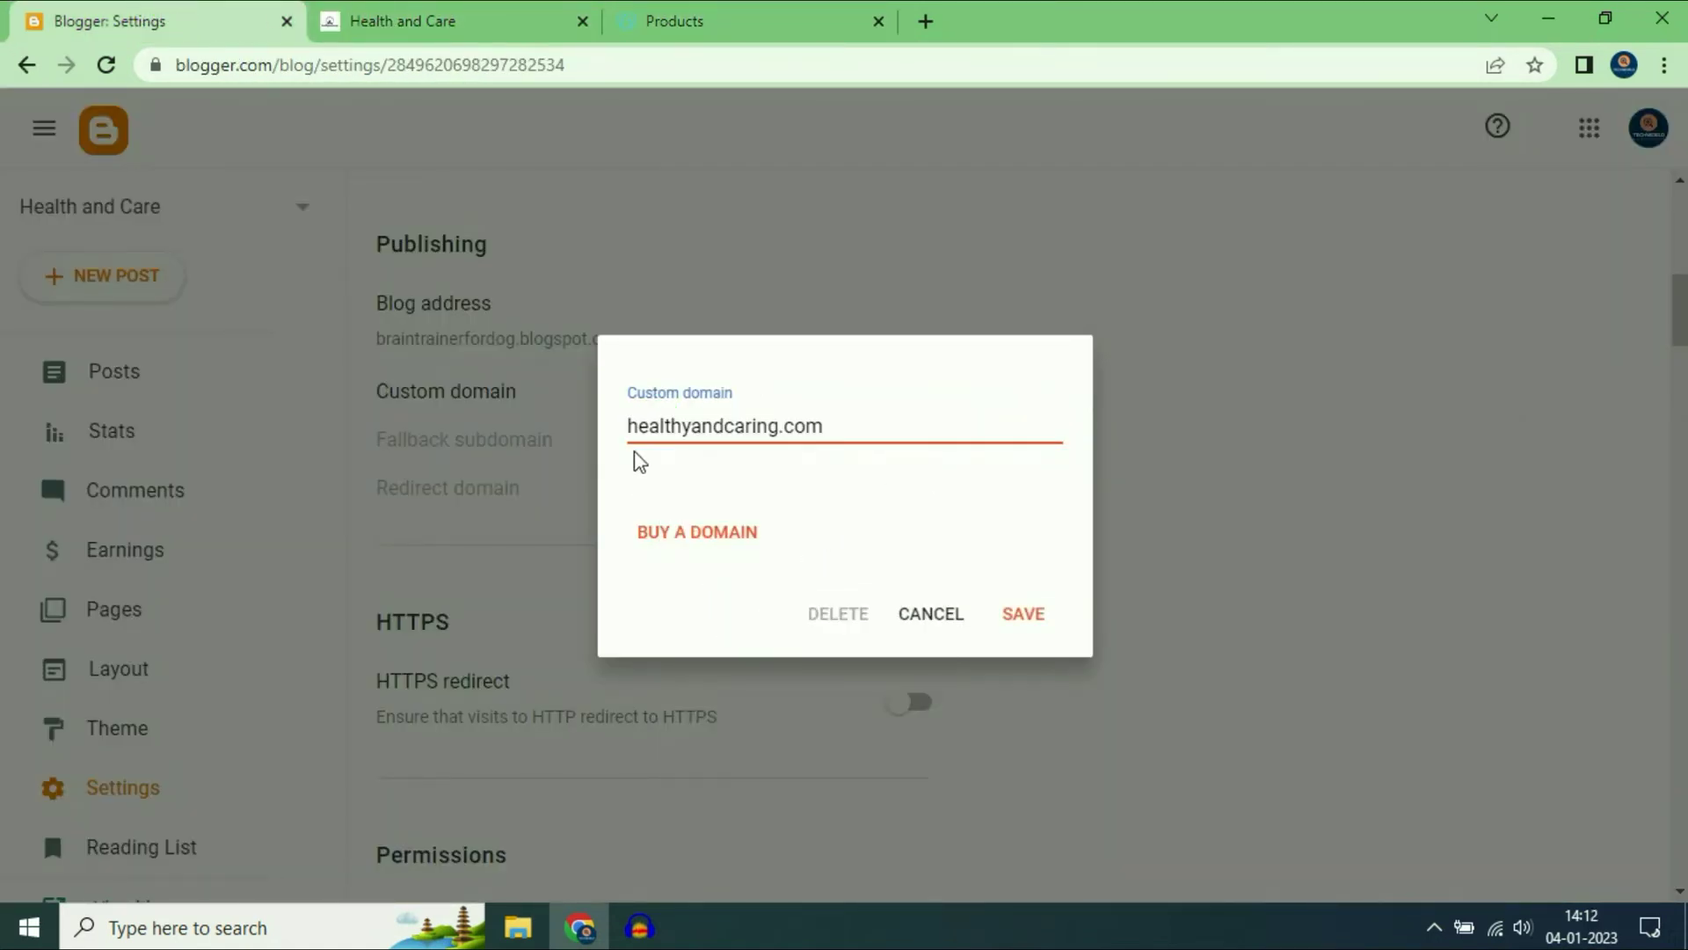
left_click(629, 427)
type("www.")
left_click(912, 431)
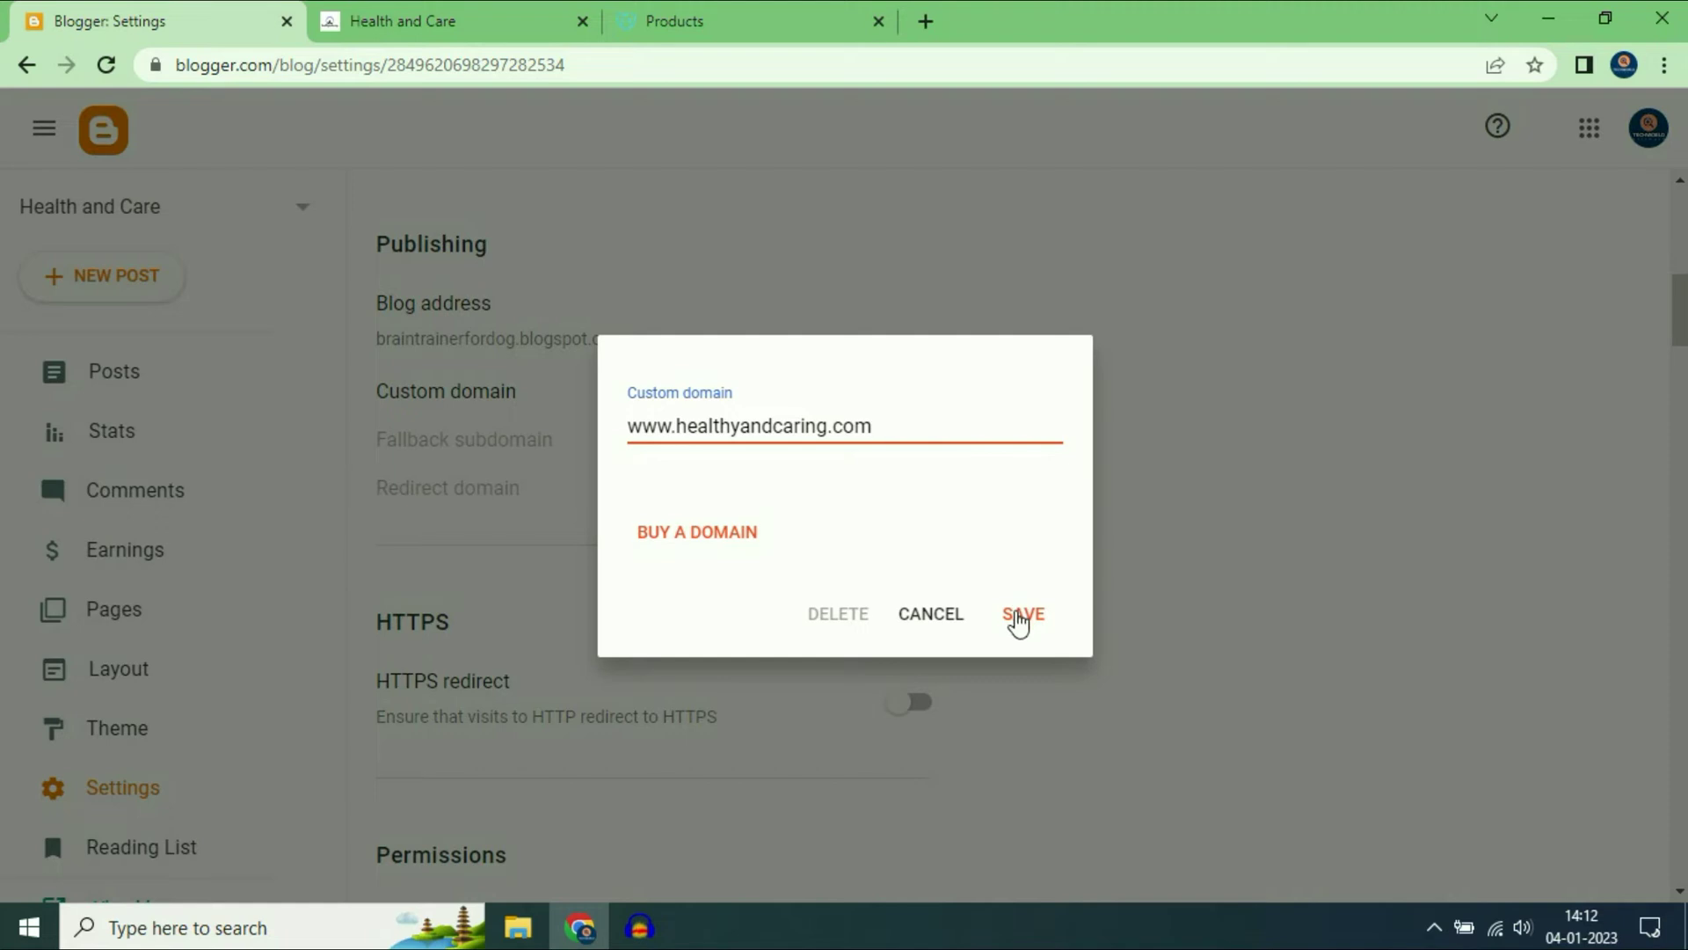
left_click(1022, 614)
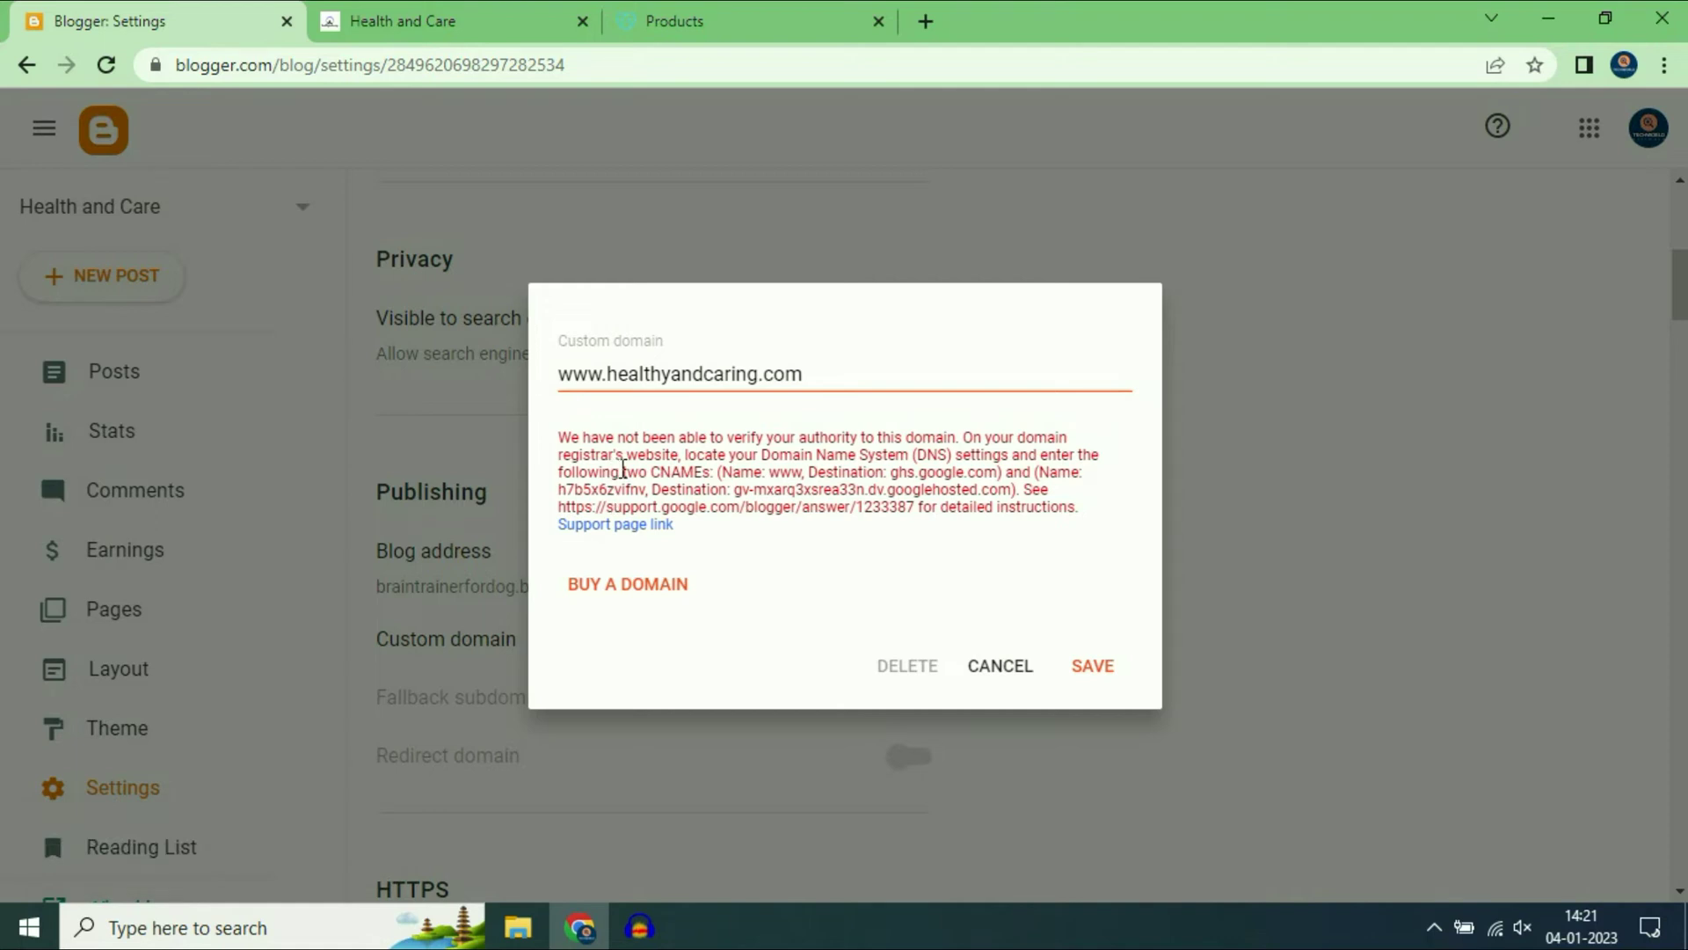
left_click_drag(623, 470, 710, 473)
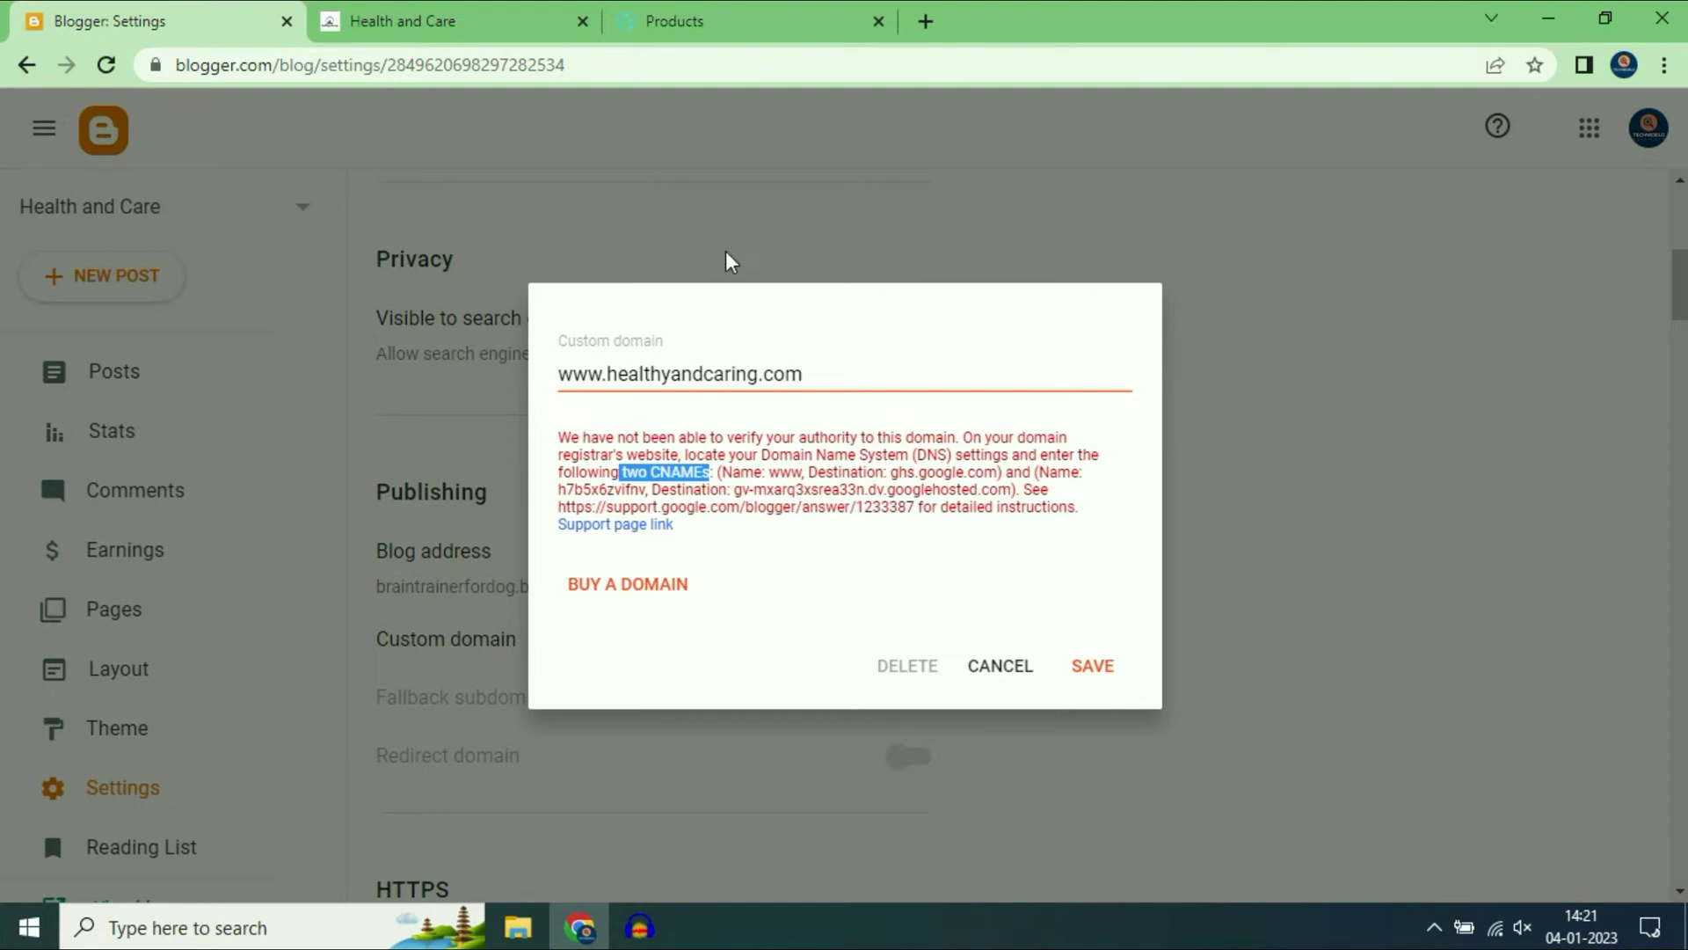
left_click(701, 26)
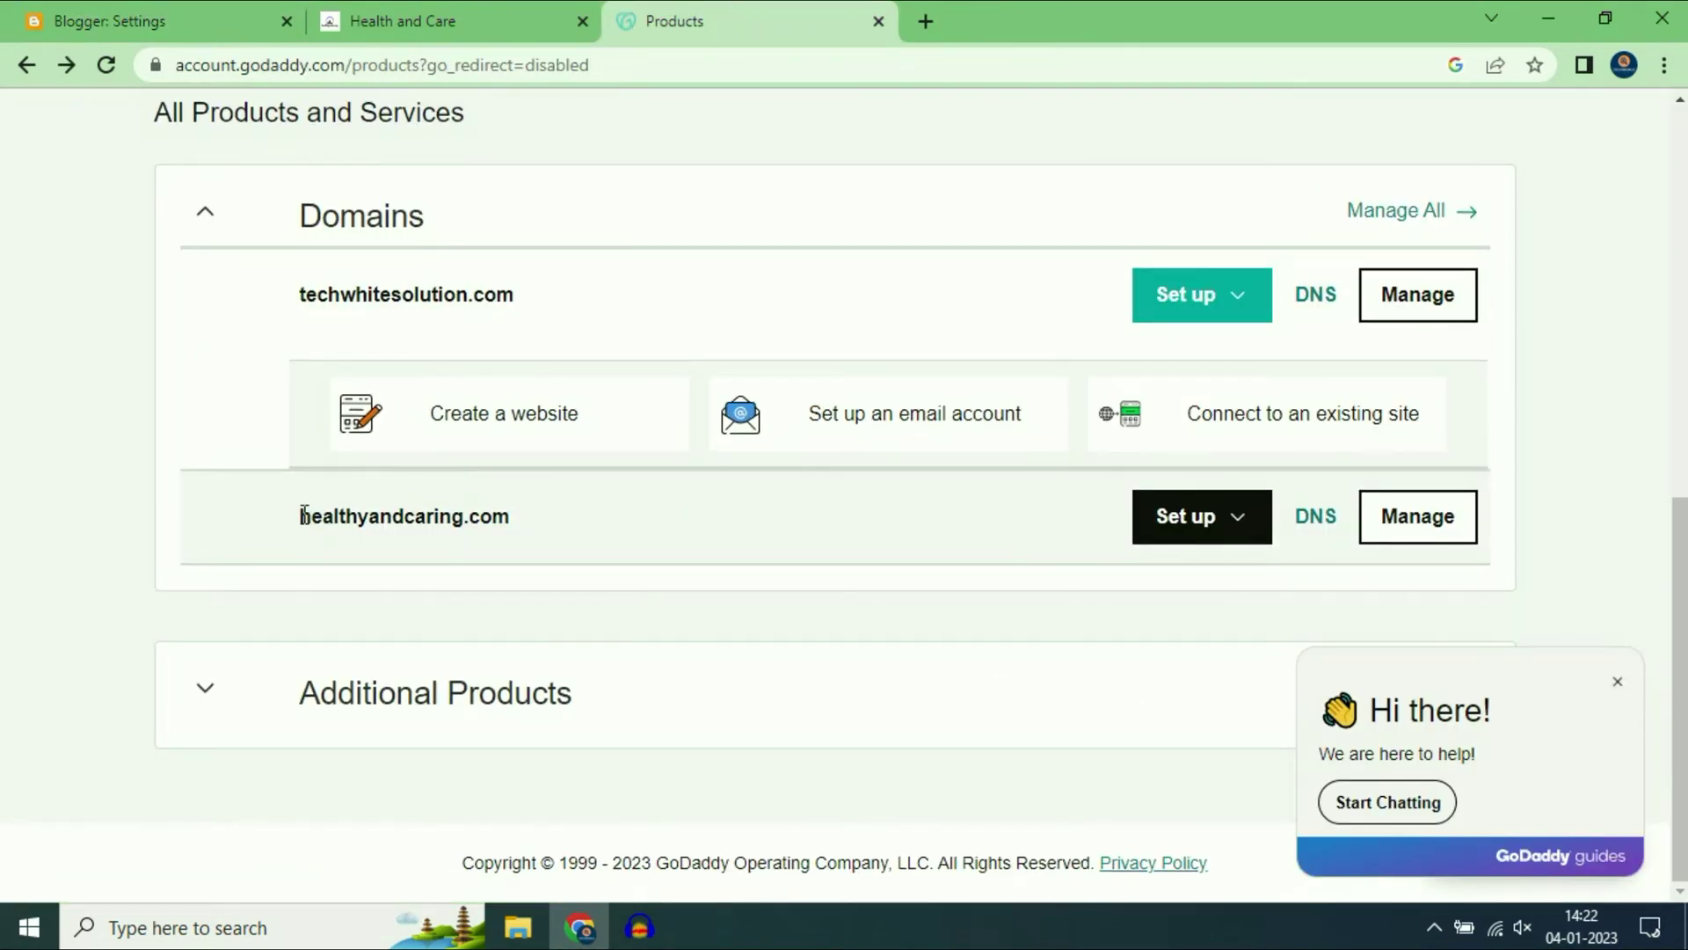
Open GoDaddy DNS settings for healthyandcaring.com and review its two NS and one SOA records
left_click_drag(304, 515, 507, 517)
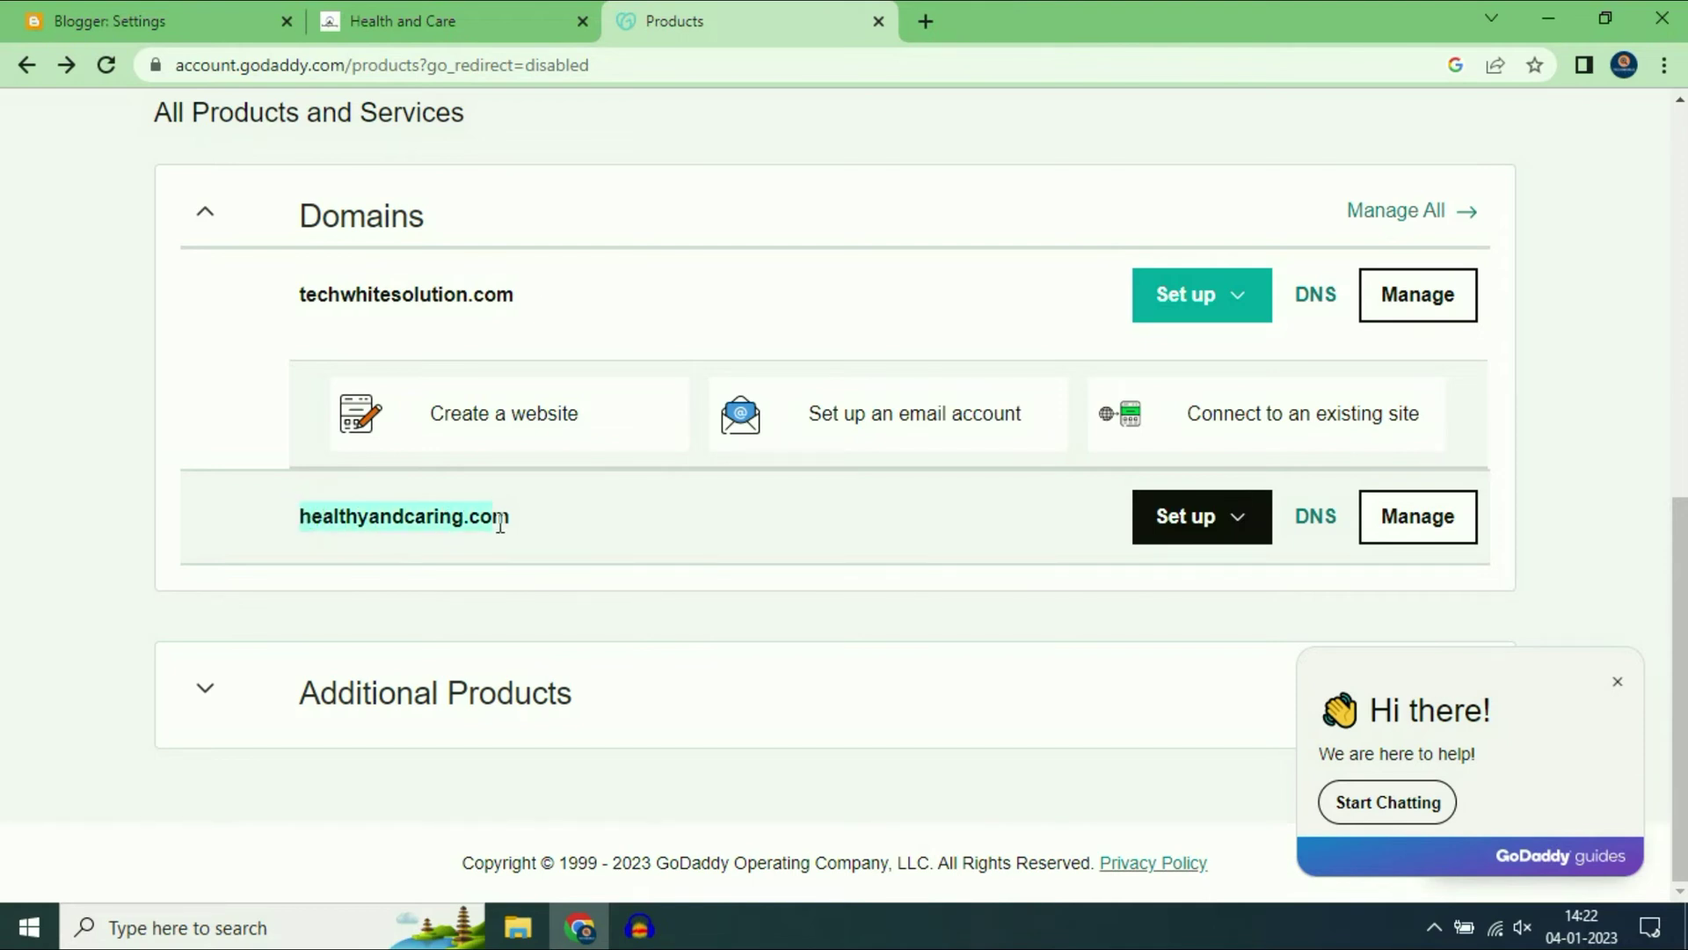
left_click(586, 532)
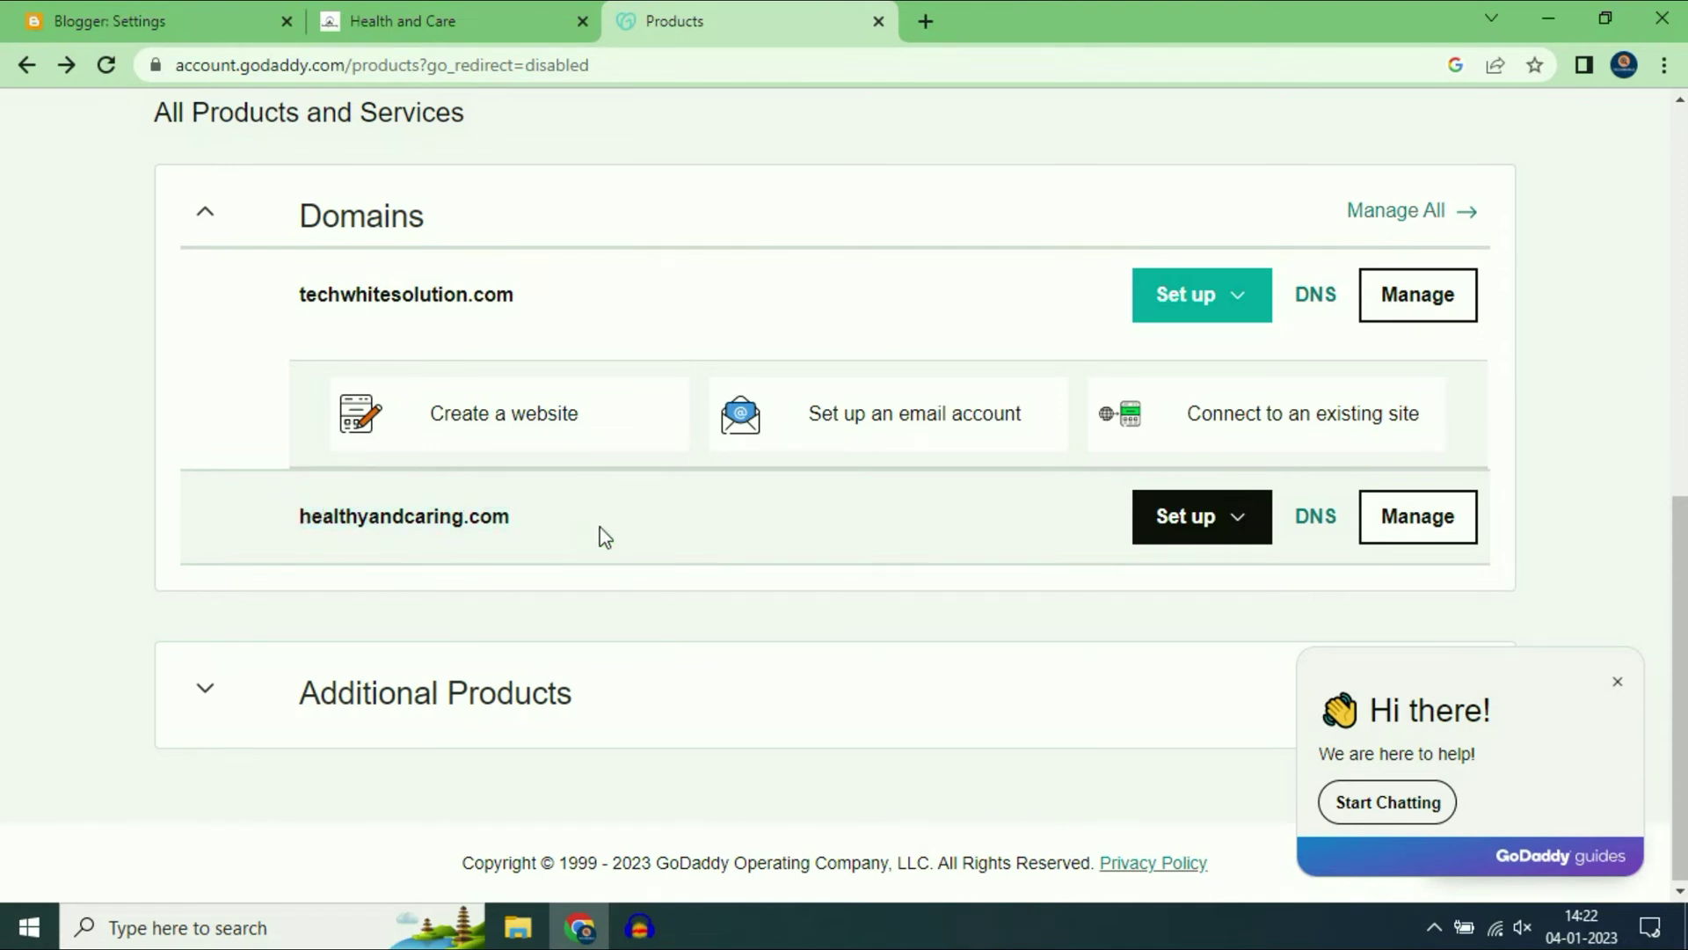
left_click(1317, 528)
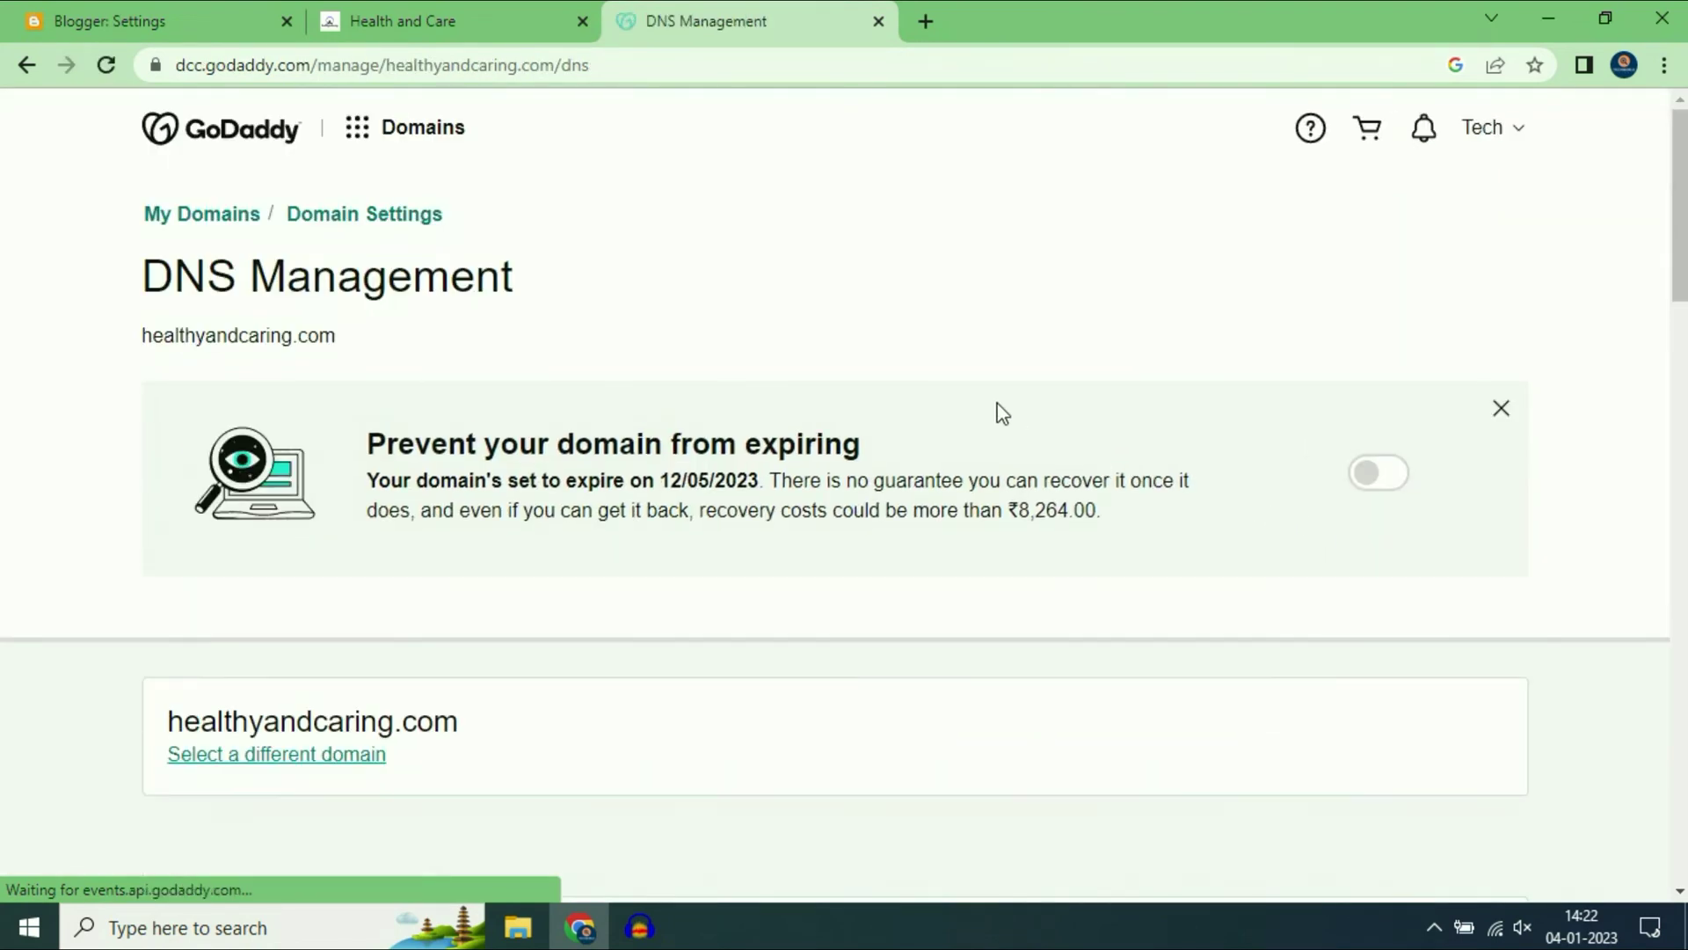
scroll(921, 380, "down", 4)
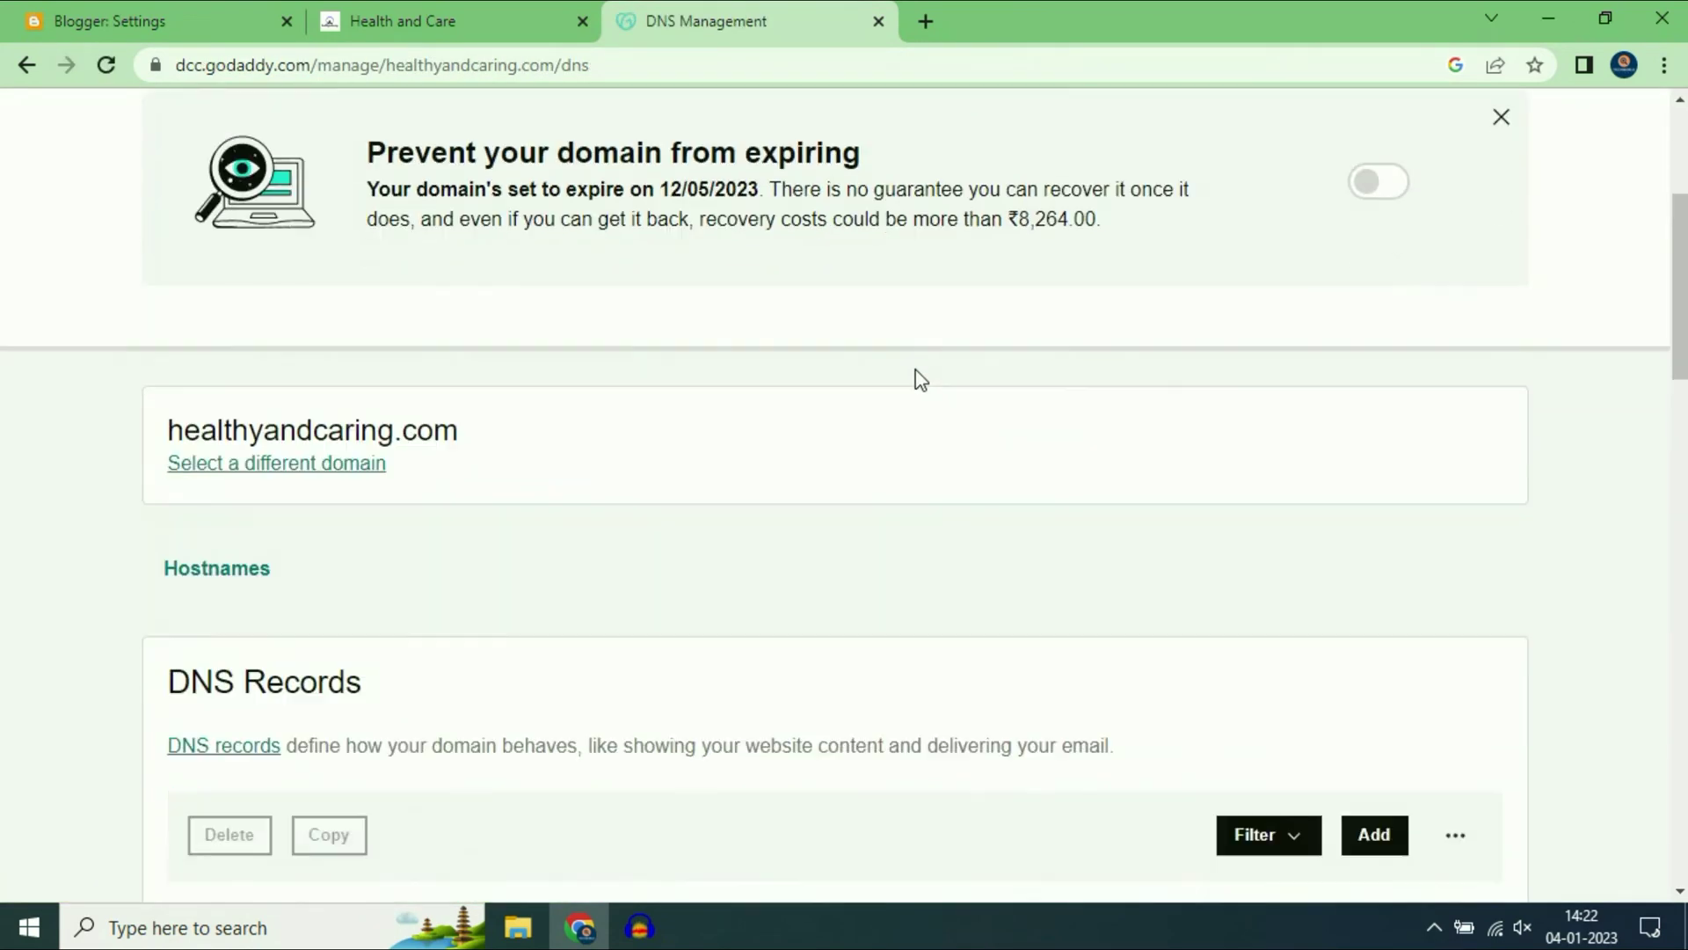
scroll(921, 379, "down", 4)
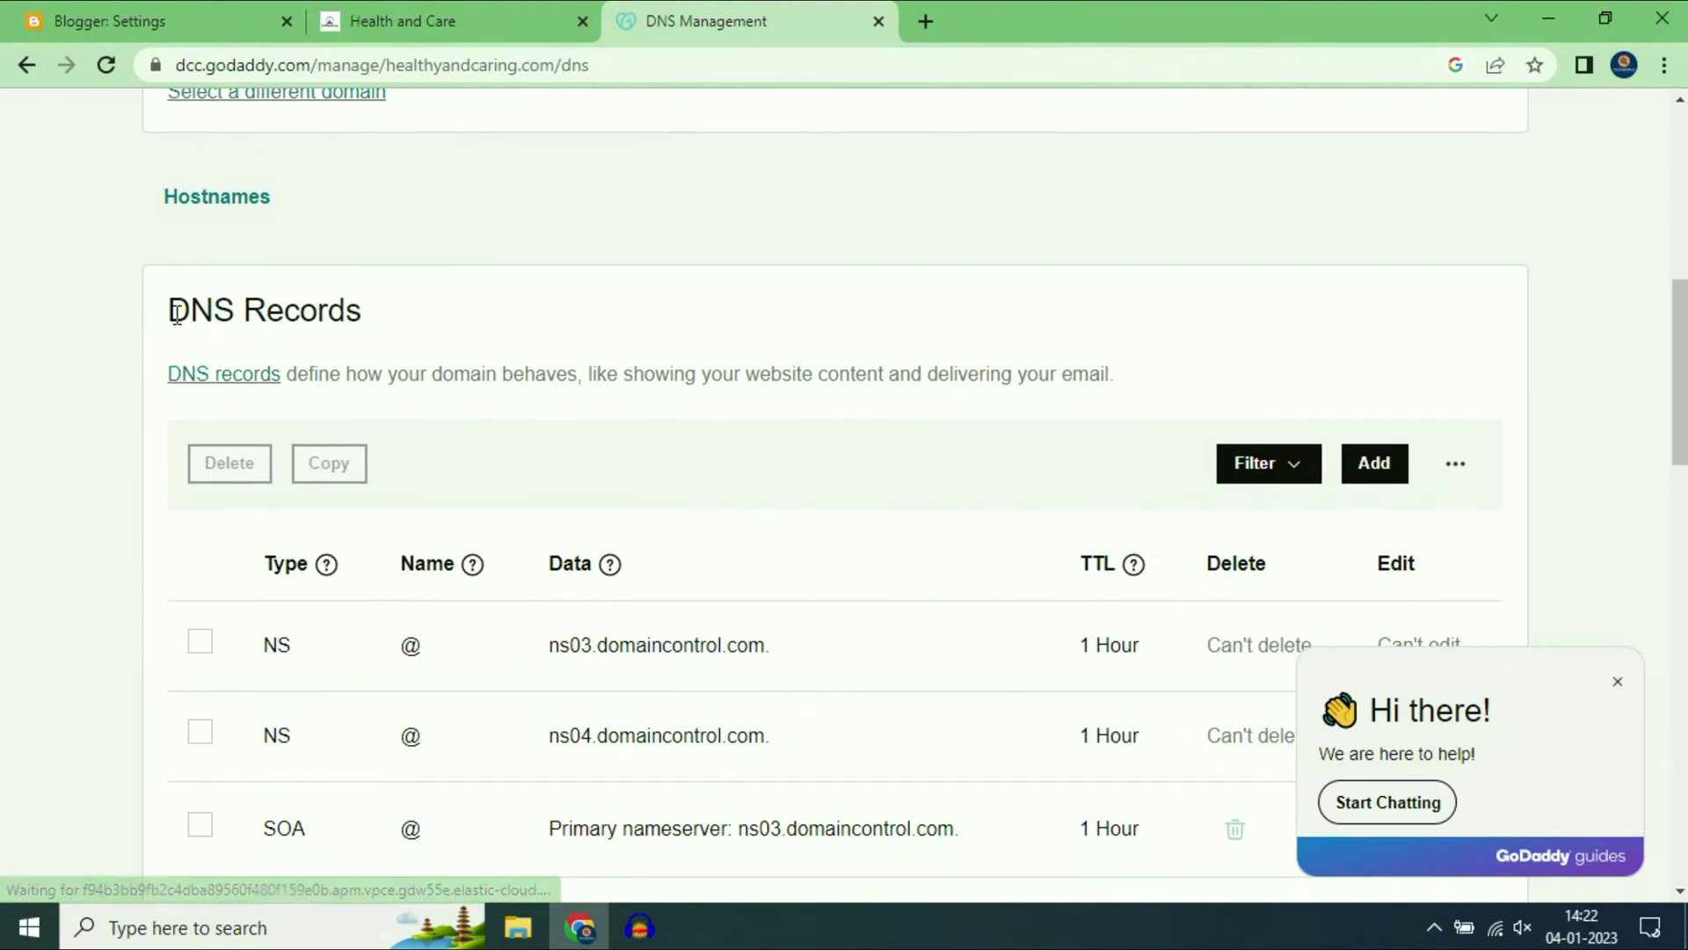
left_click_drag(170, 309, 360, 309)
left_click(536, 321)
scroll(744, 380, "down", 4)
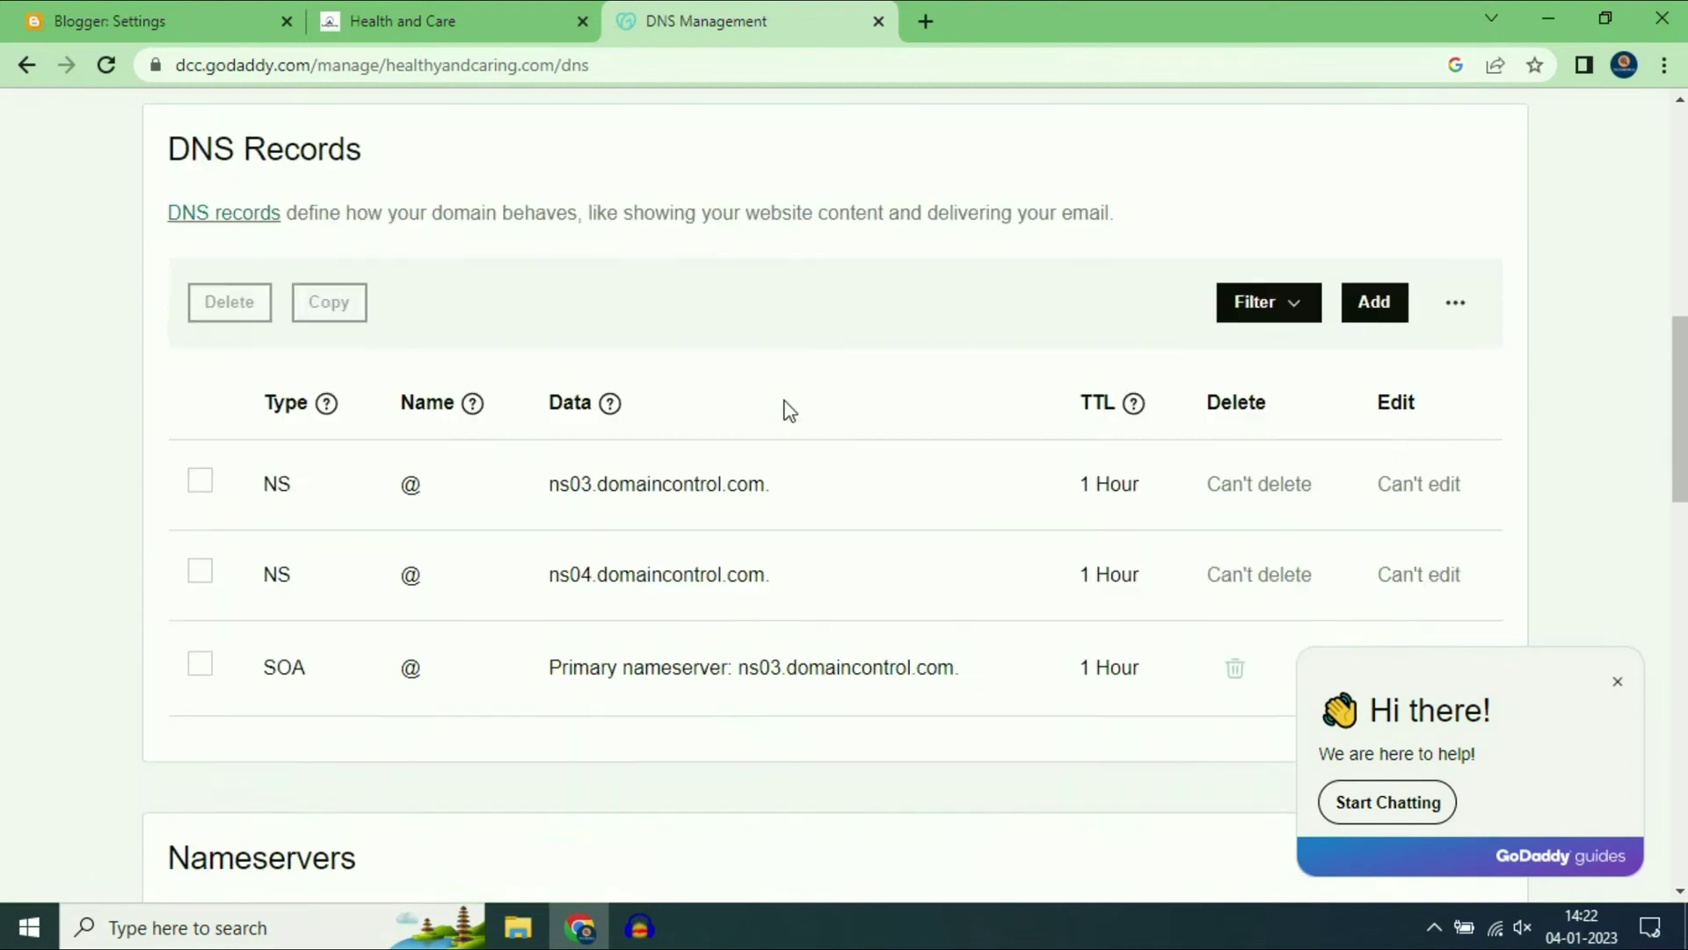
scroll(799, 365, "up", 1)
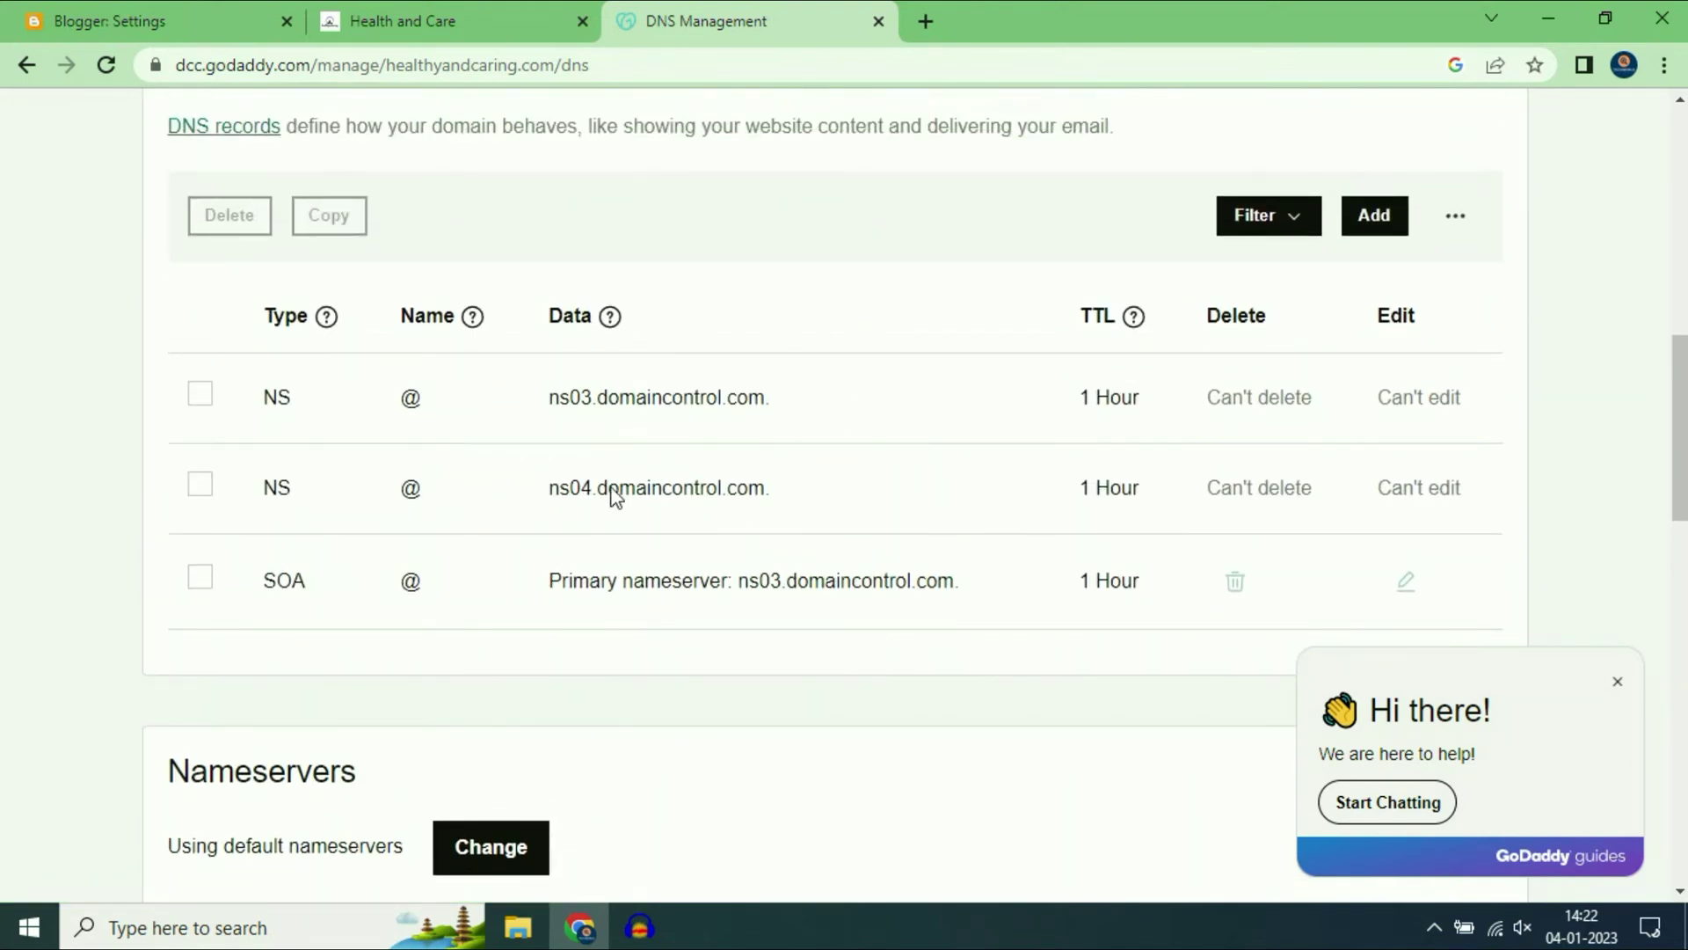
Copy the host name 'www' from Blogger's CNAME instructions for use in GoDaddy's DNS records
left_click(218, 2)
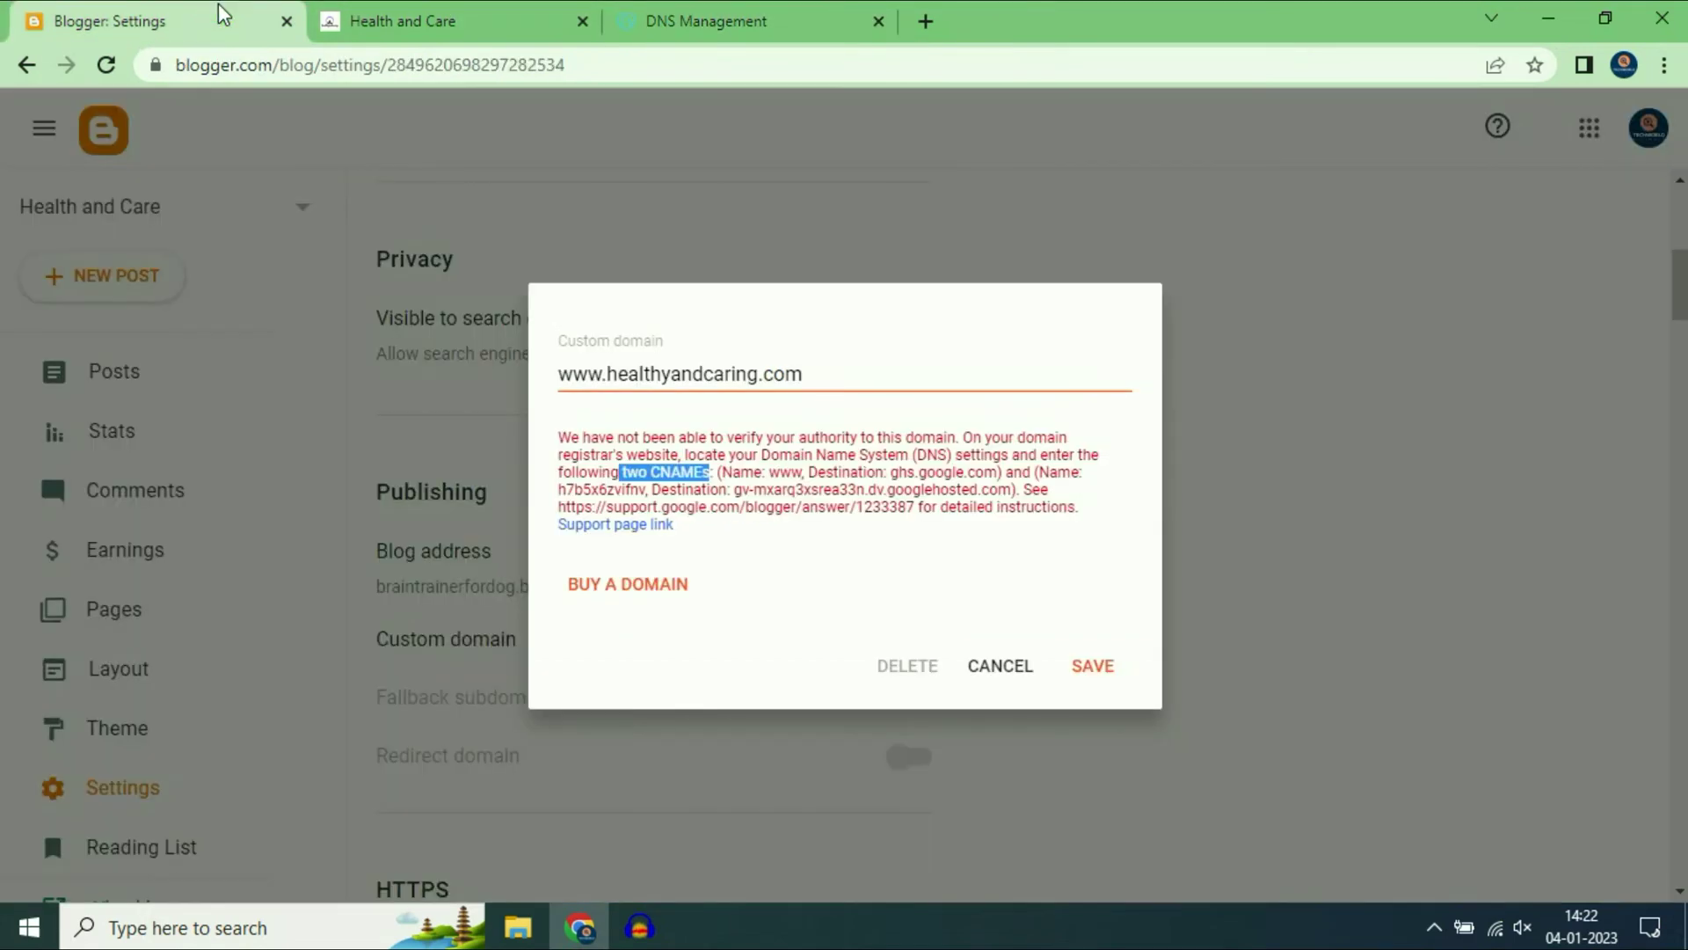
left_click(775, 475)
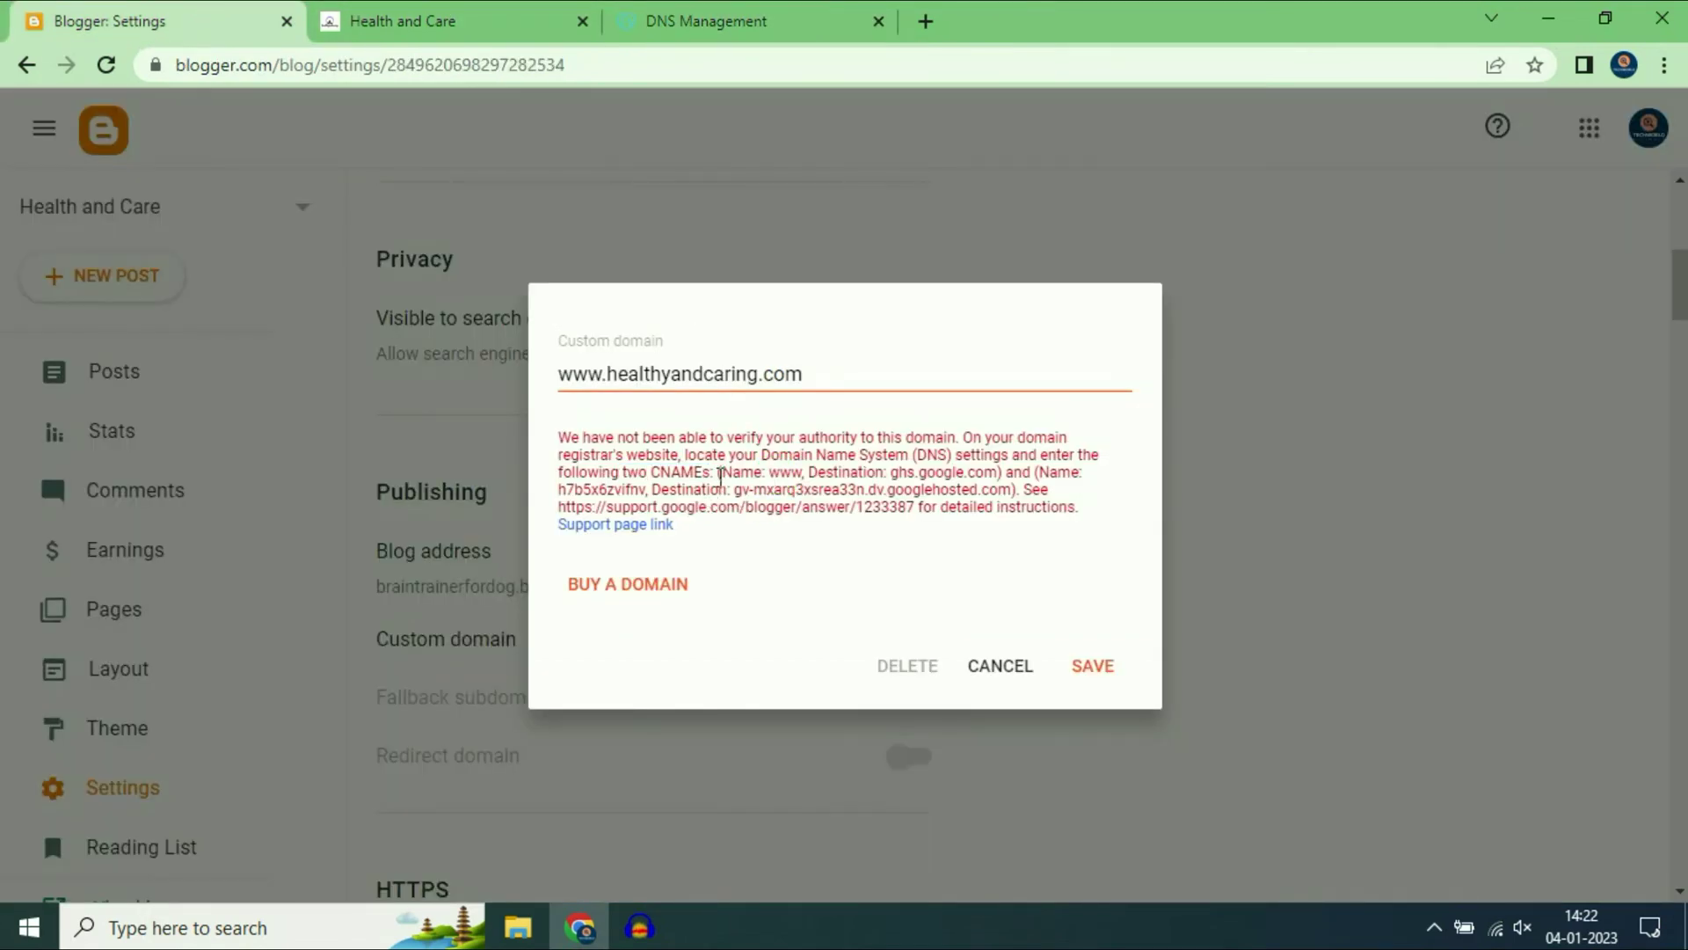
left_click_drag(718, 475, 992, 468)
left_click(992, 473)
left_click_drag(772, 474, 801, 473)
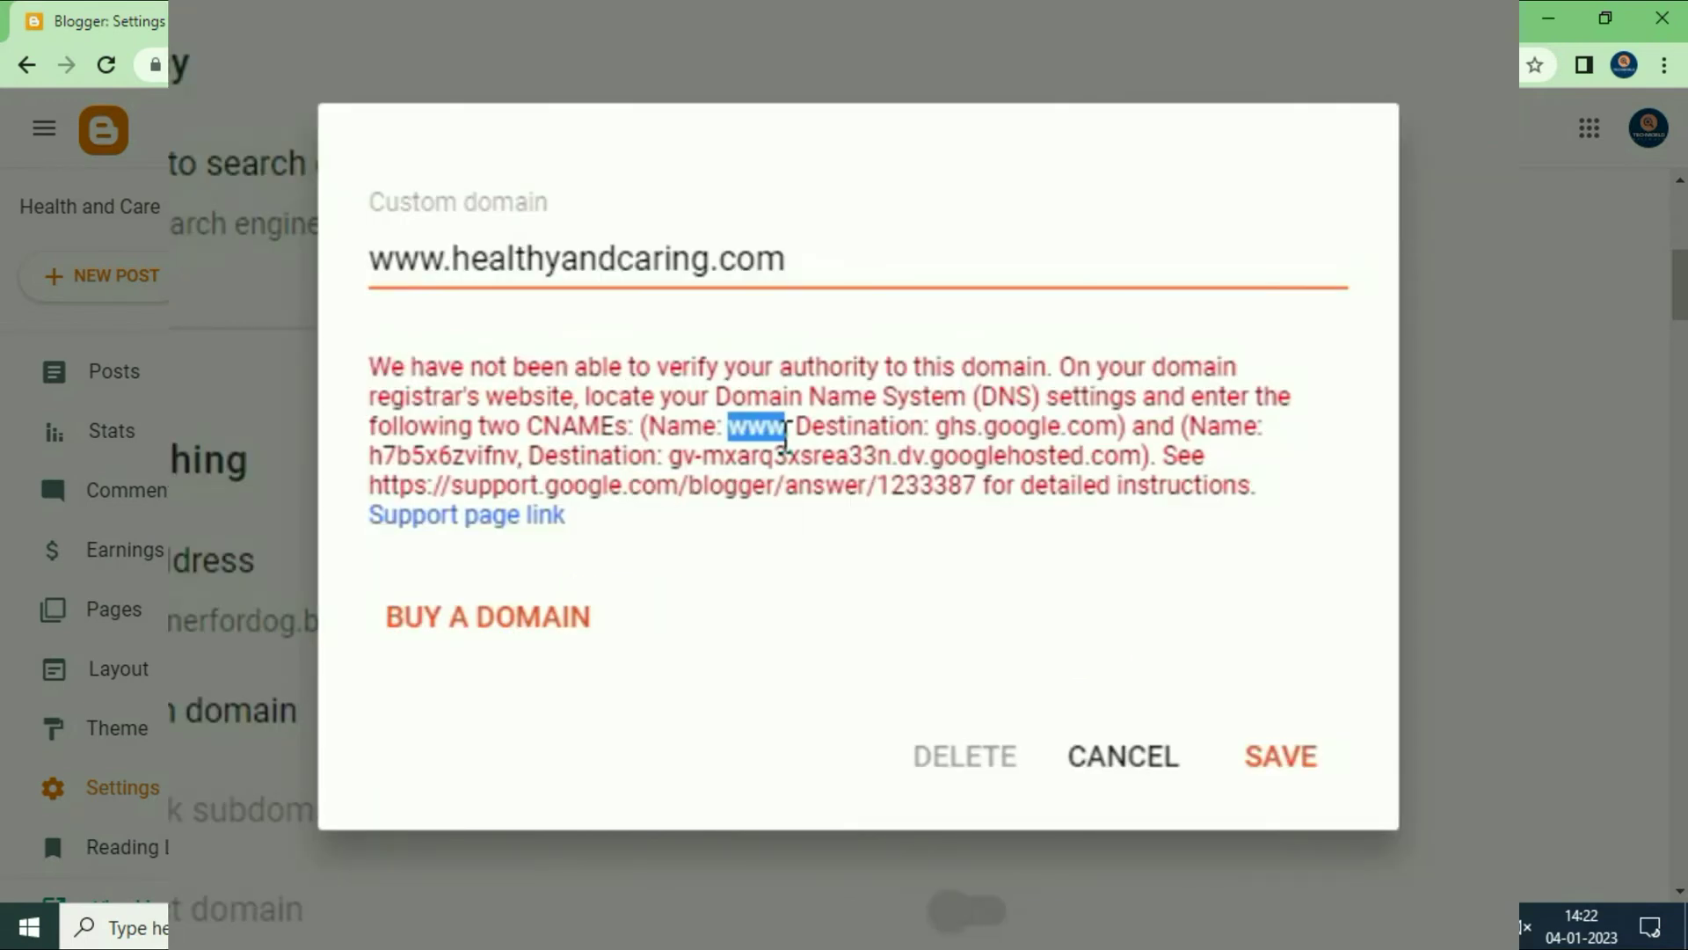
right_click(786, 436)
left_click(837, 461)
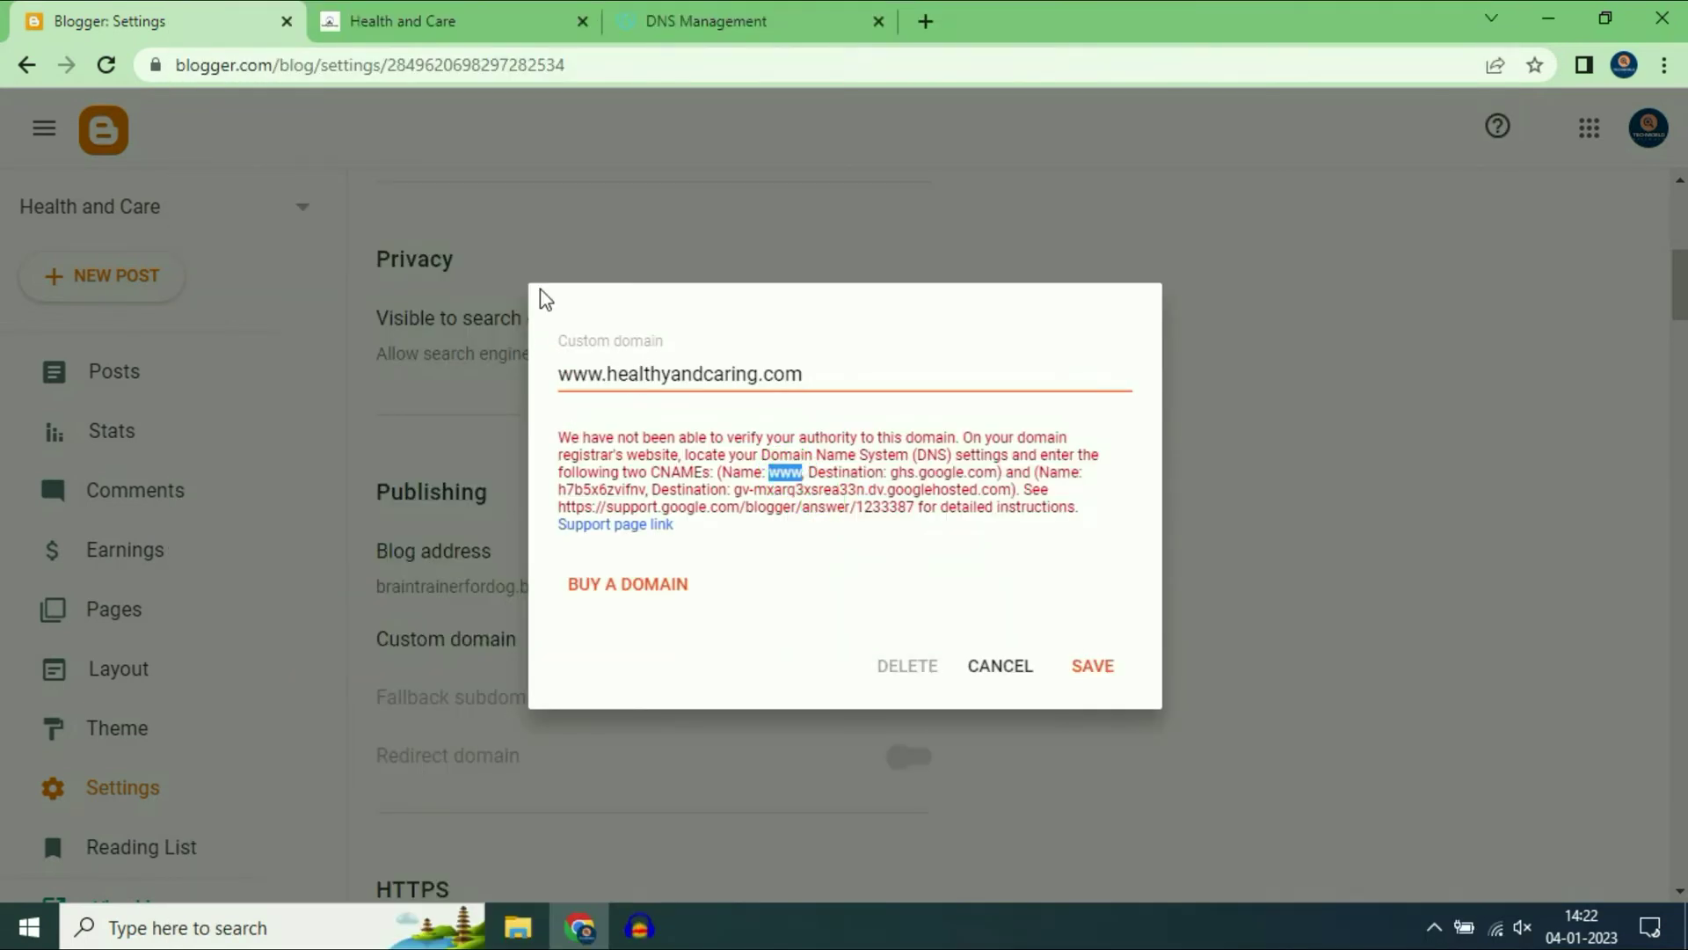
left_click(705, 26)
scroll(791, 347, "up", 3)
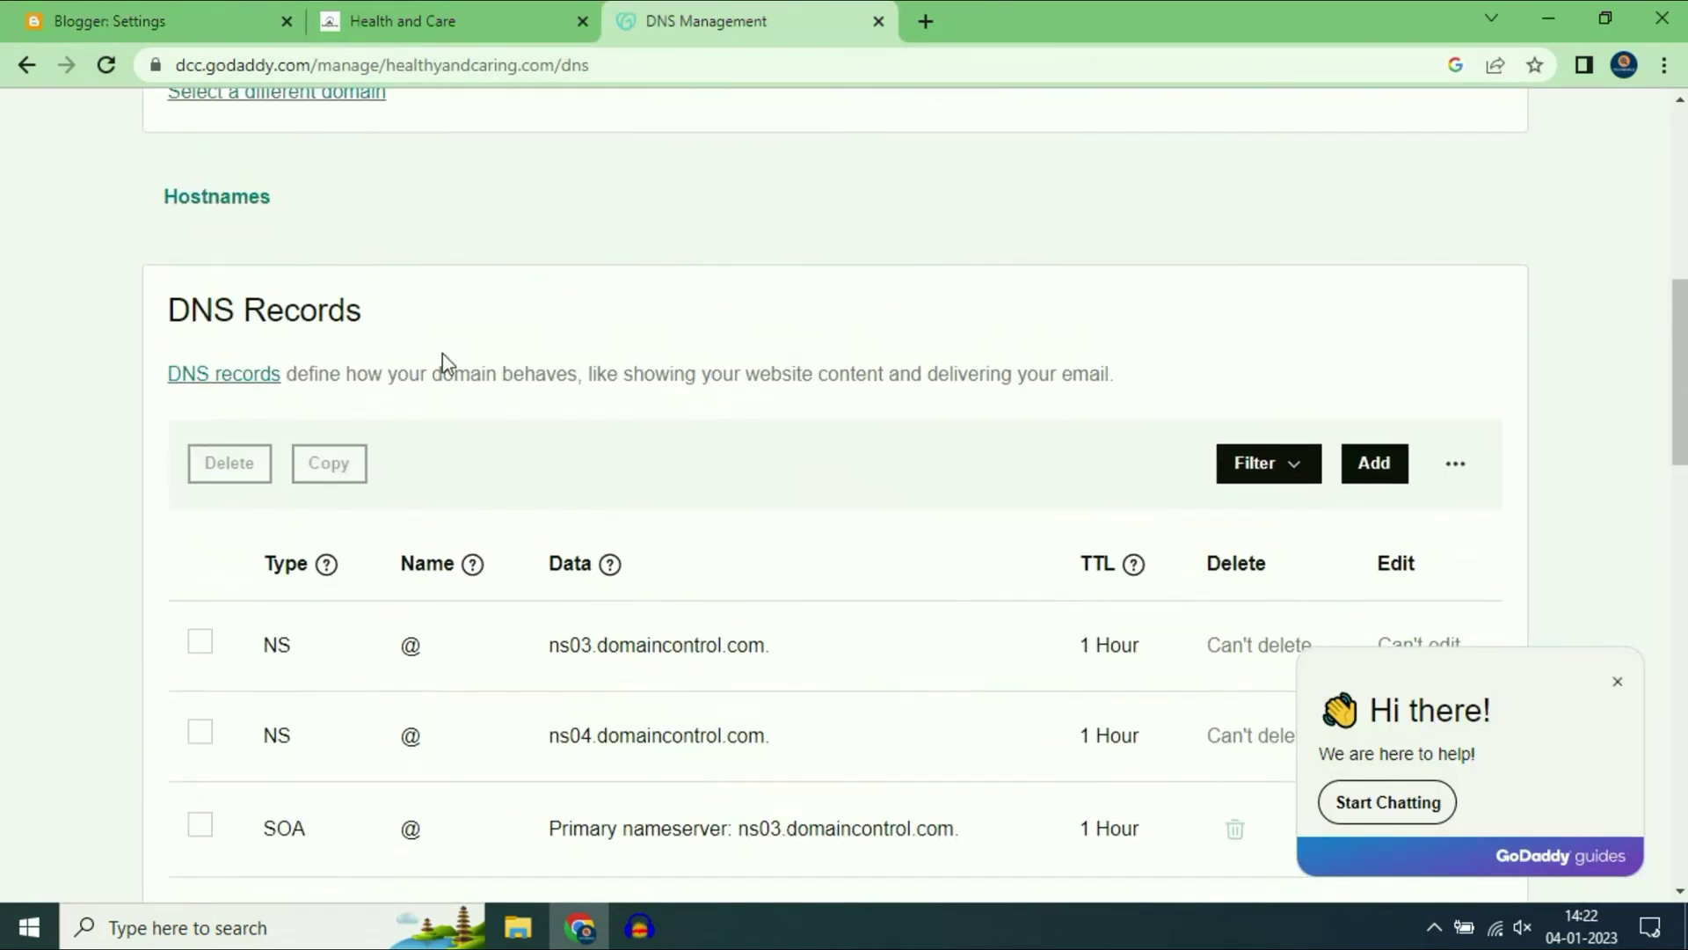
scroll(667, 419, "down", 3)
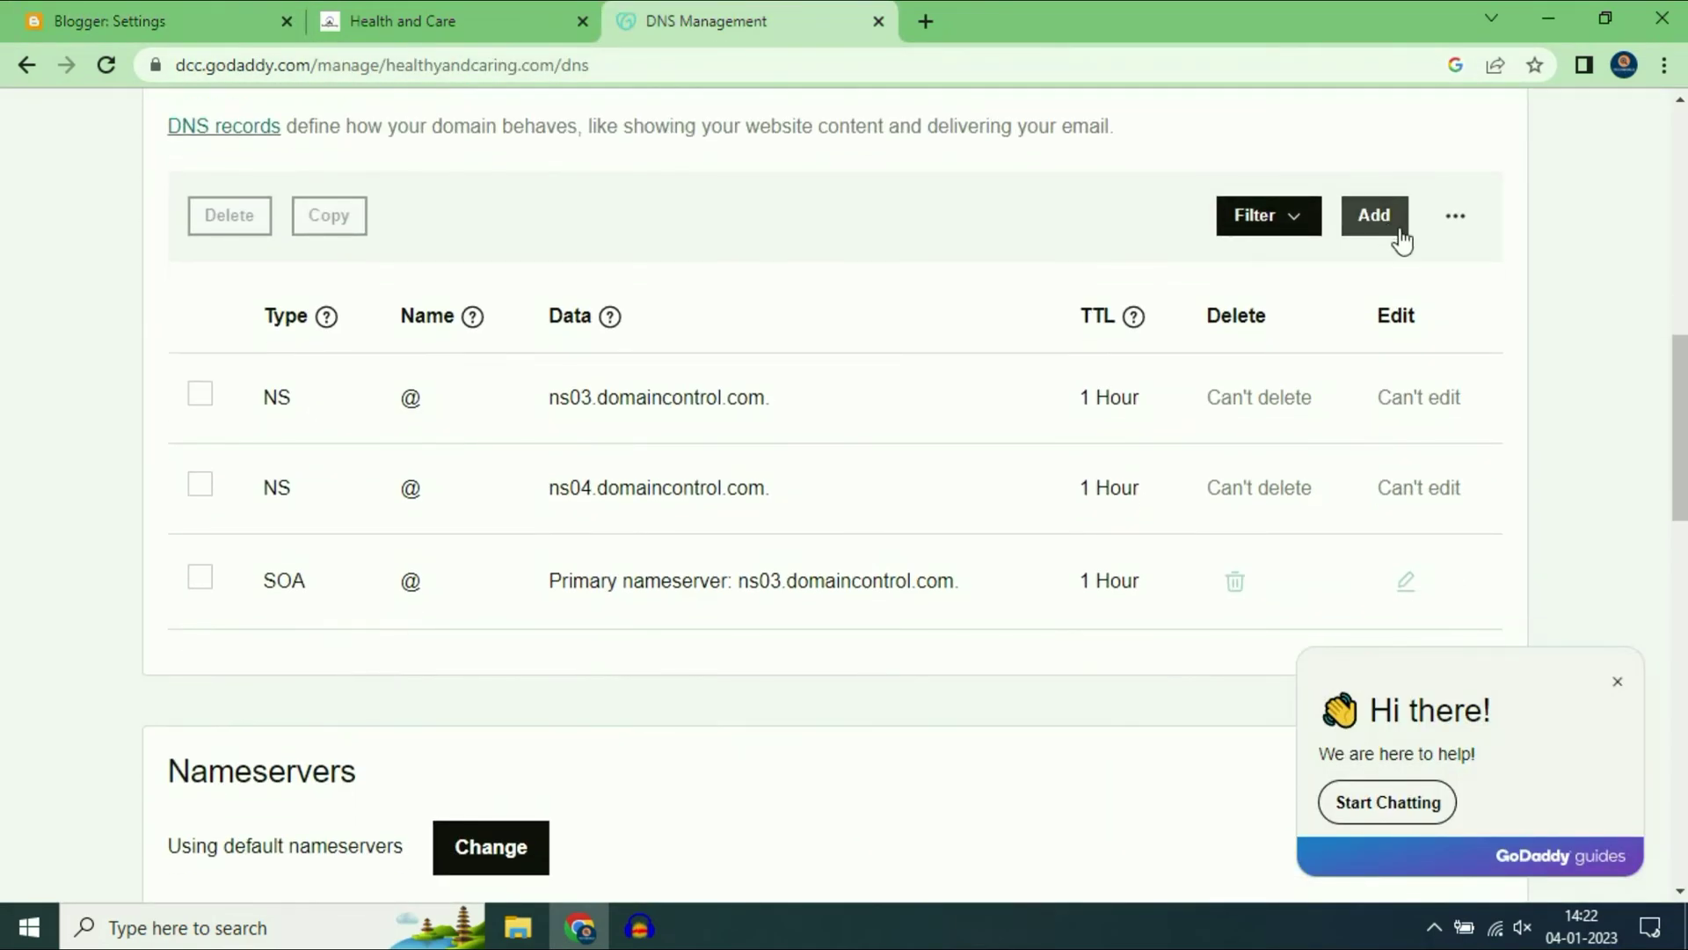
Start a new CNAME record in GoDaddy with Name 'www'
left_click(1374, 217)
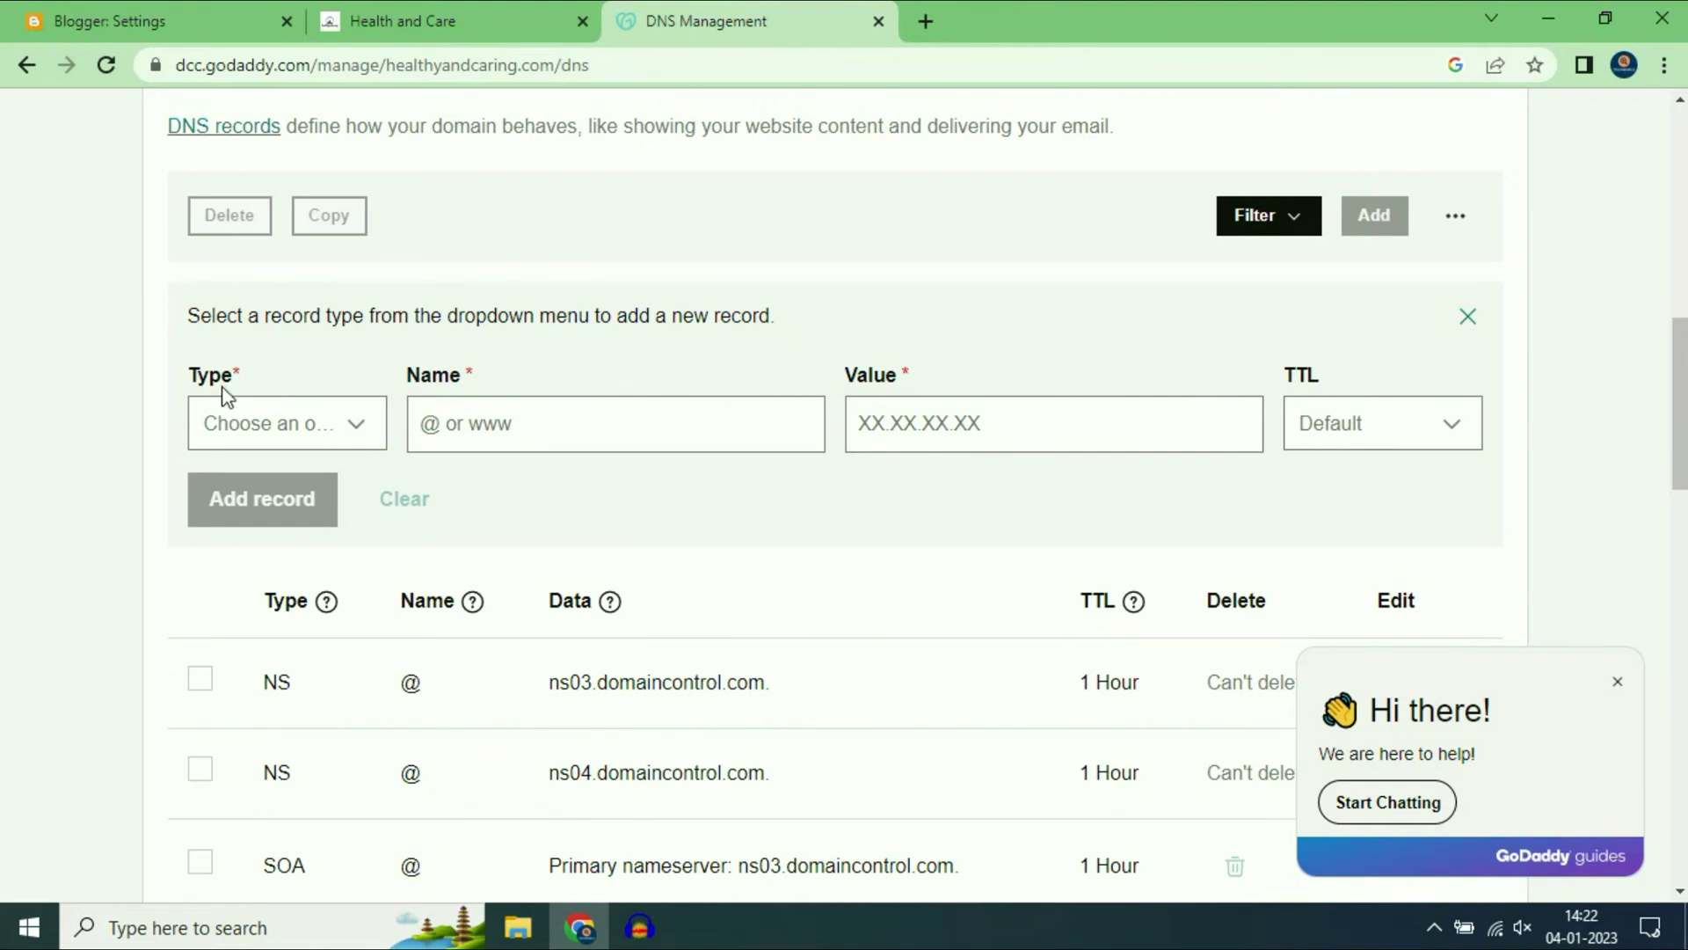
left_click(327, 424)
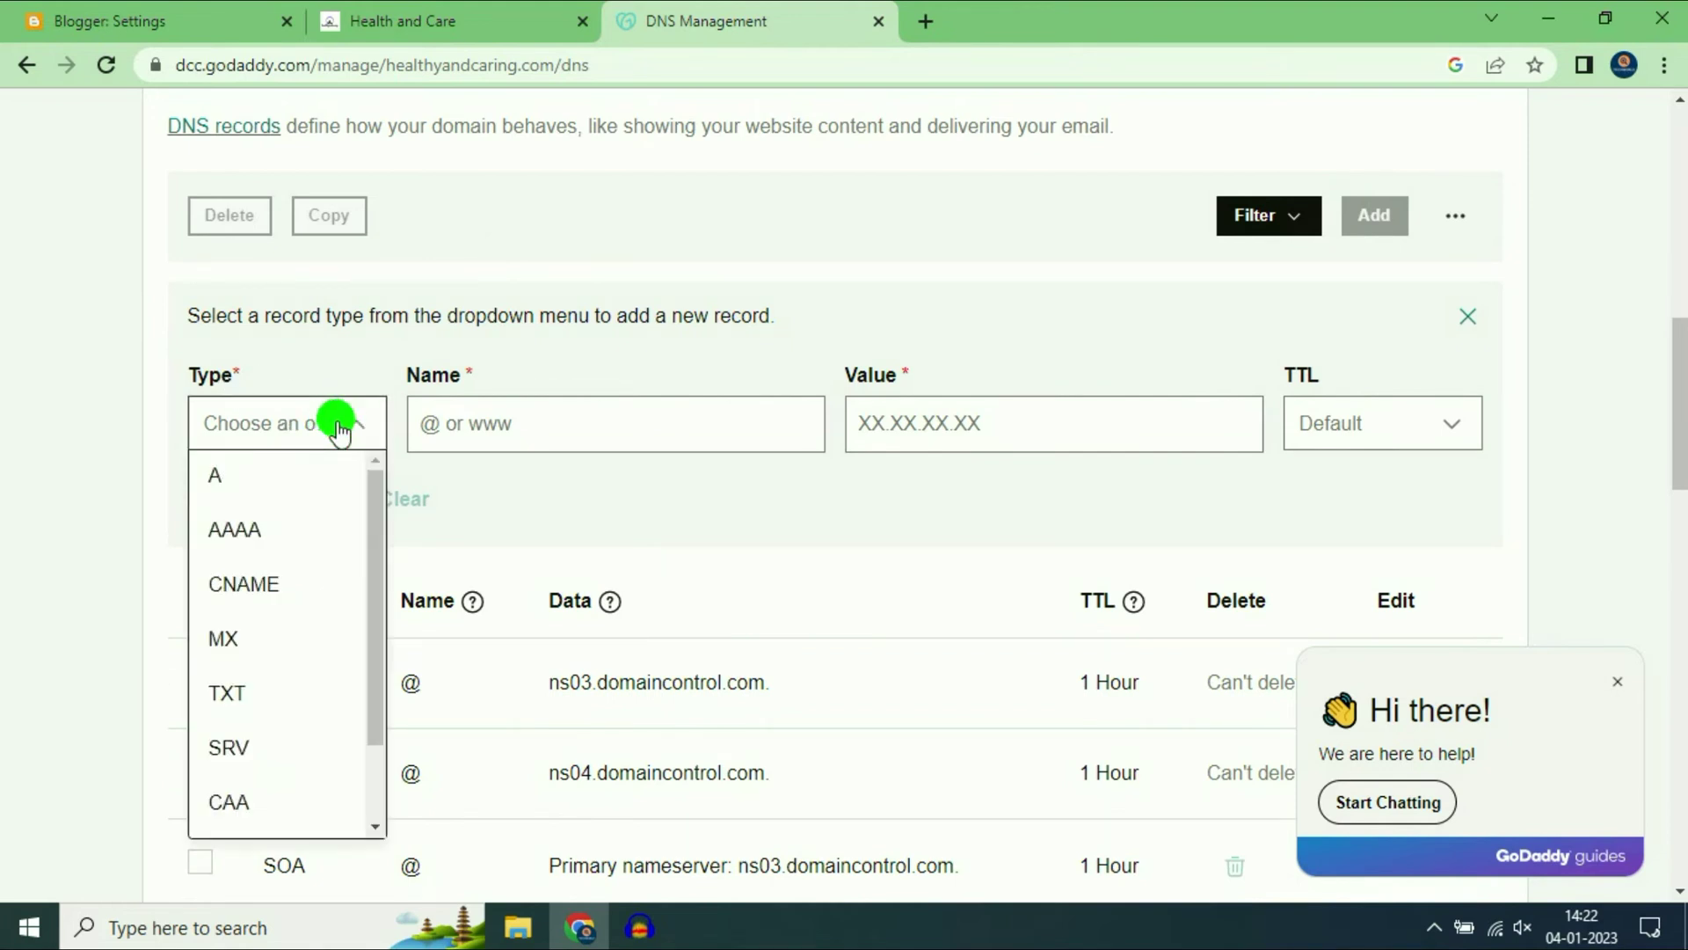
left_click(269, 588)
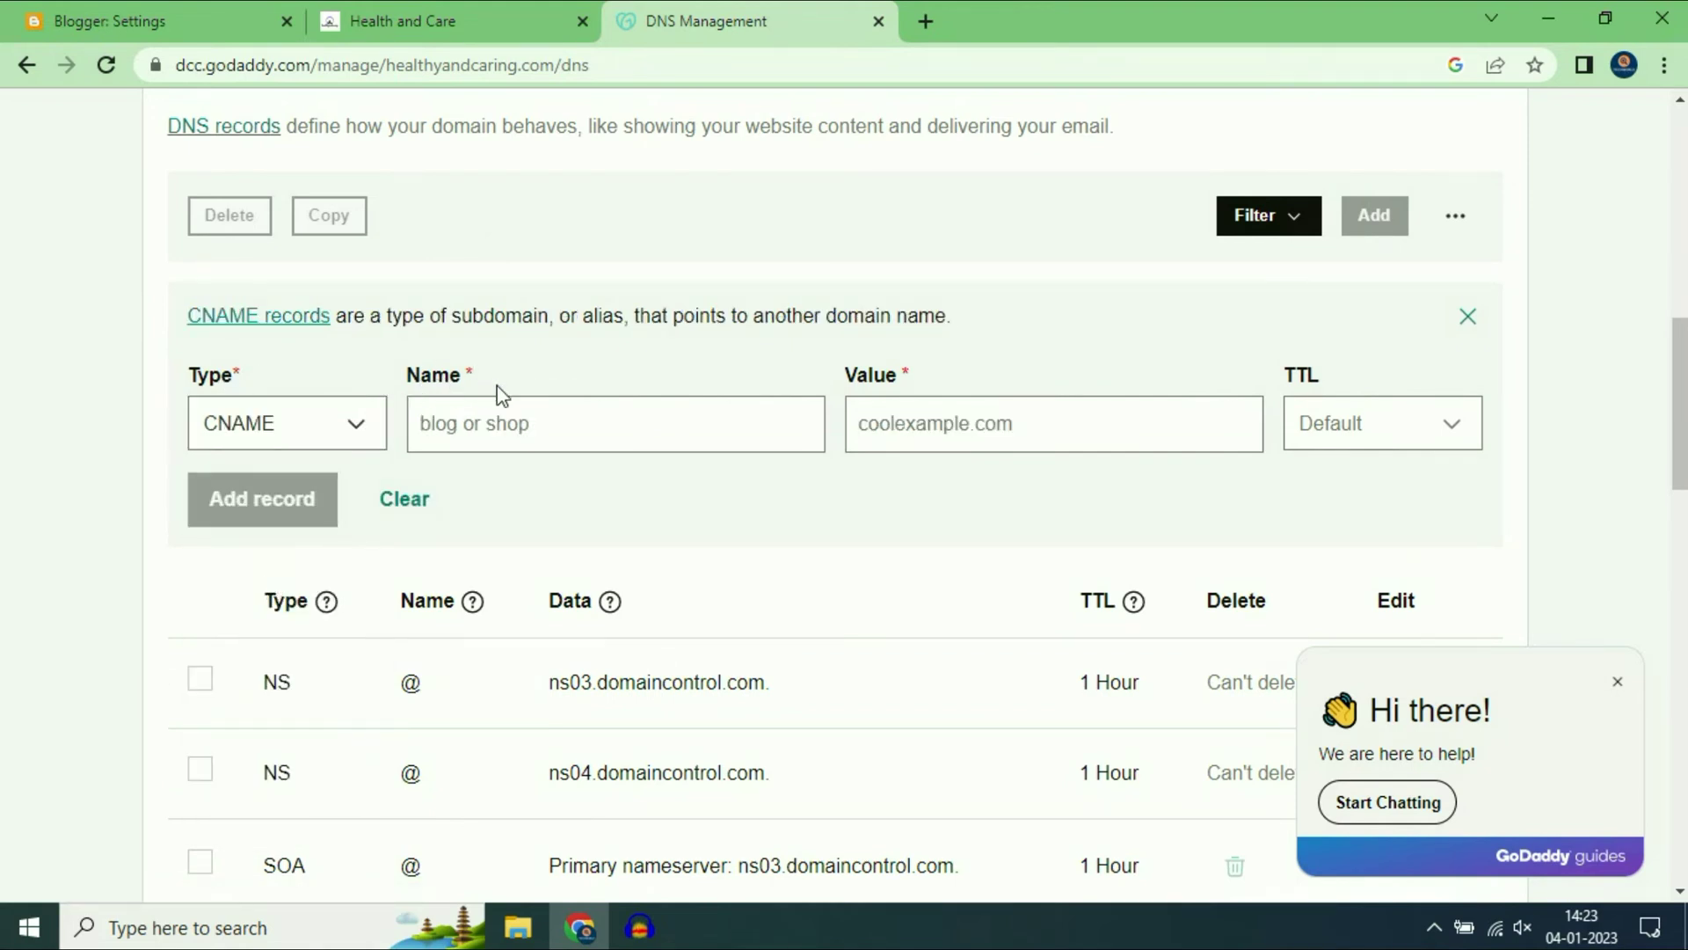
left_click(463, 423)
right_click(470, 429)
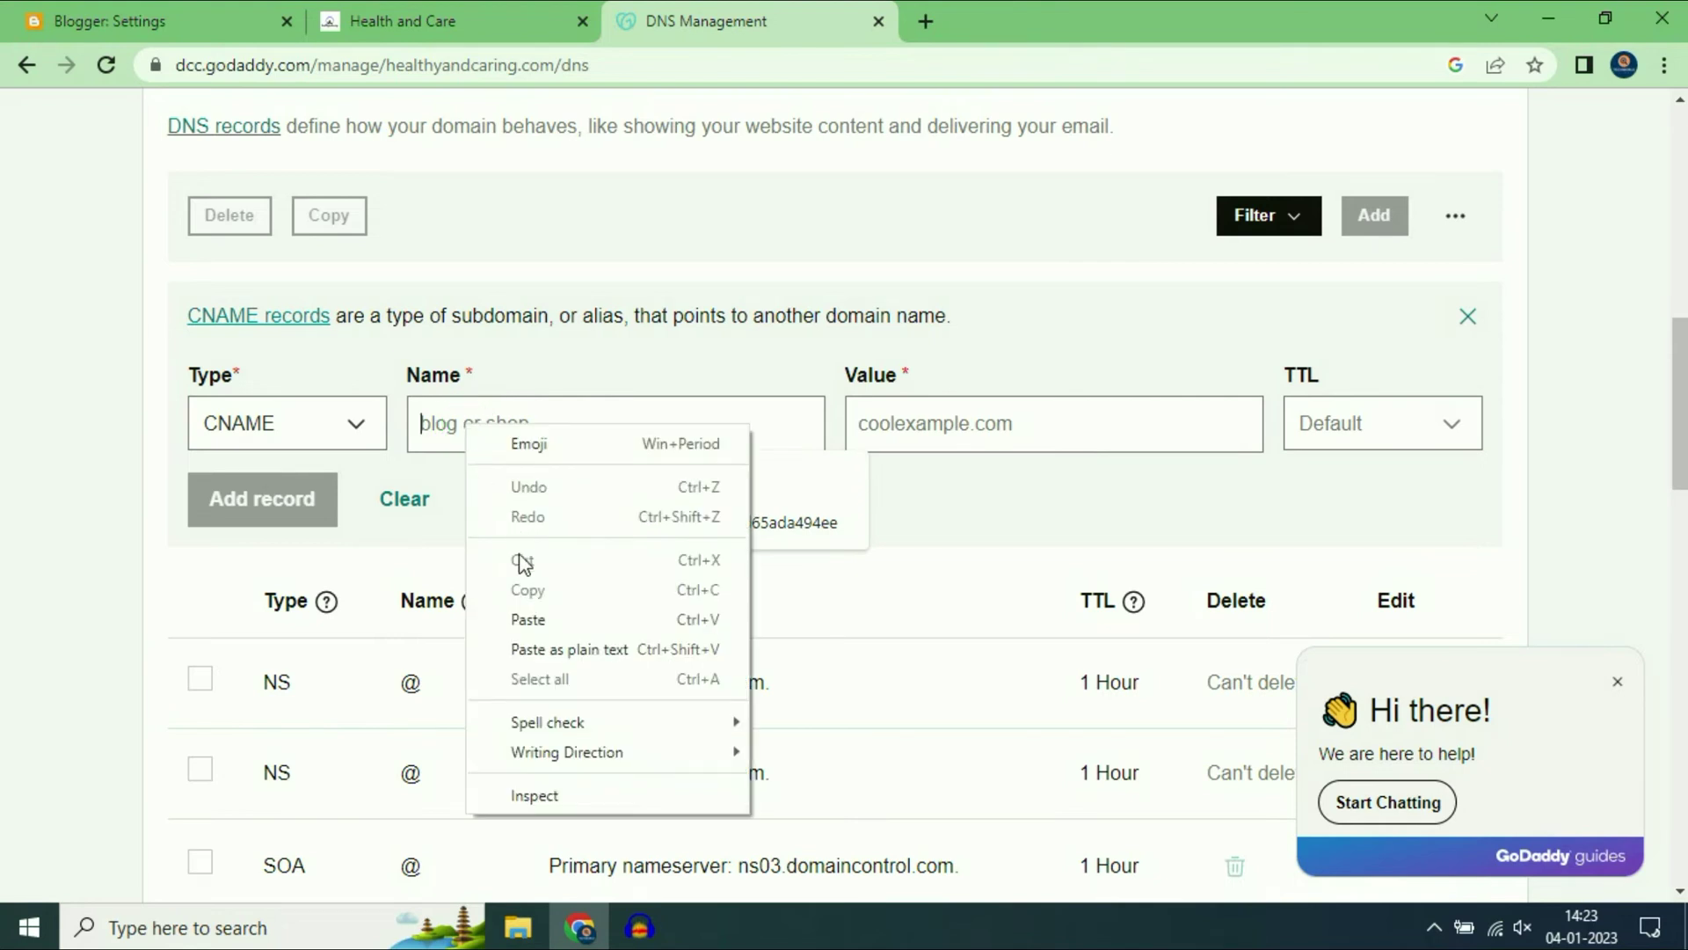
left_click(531, 620)
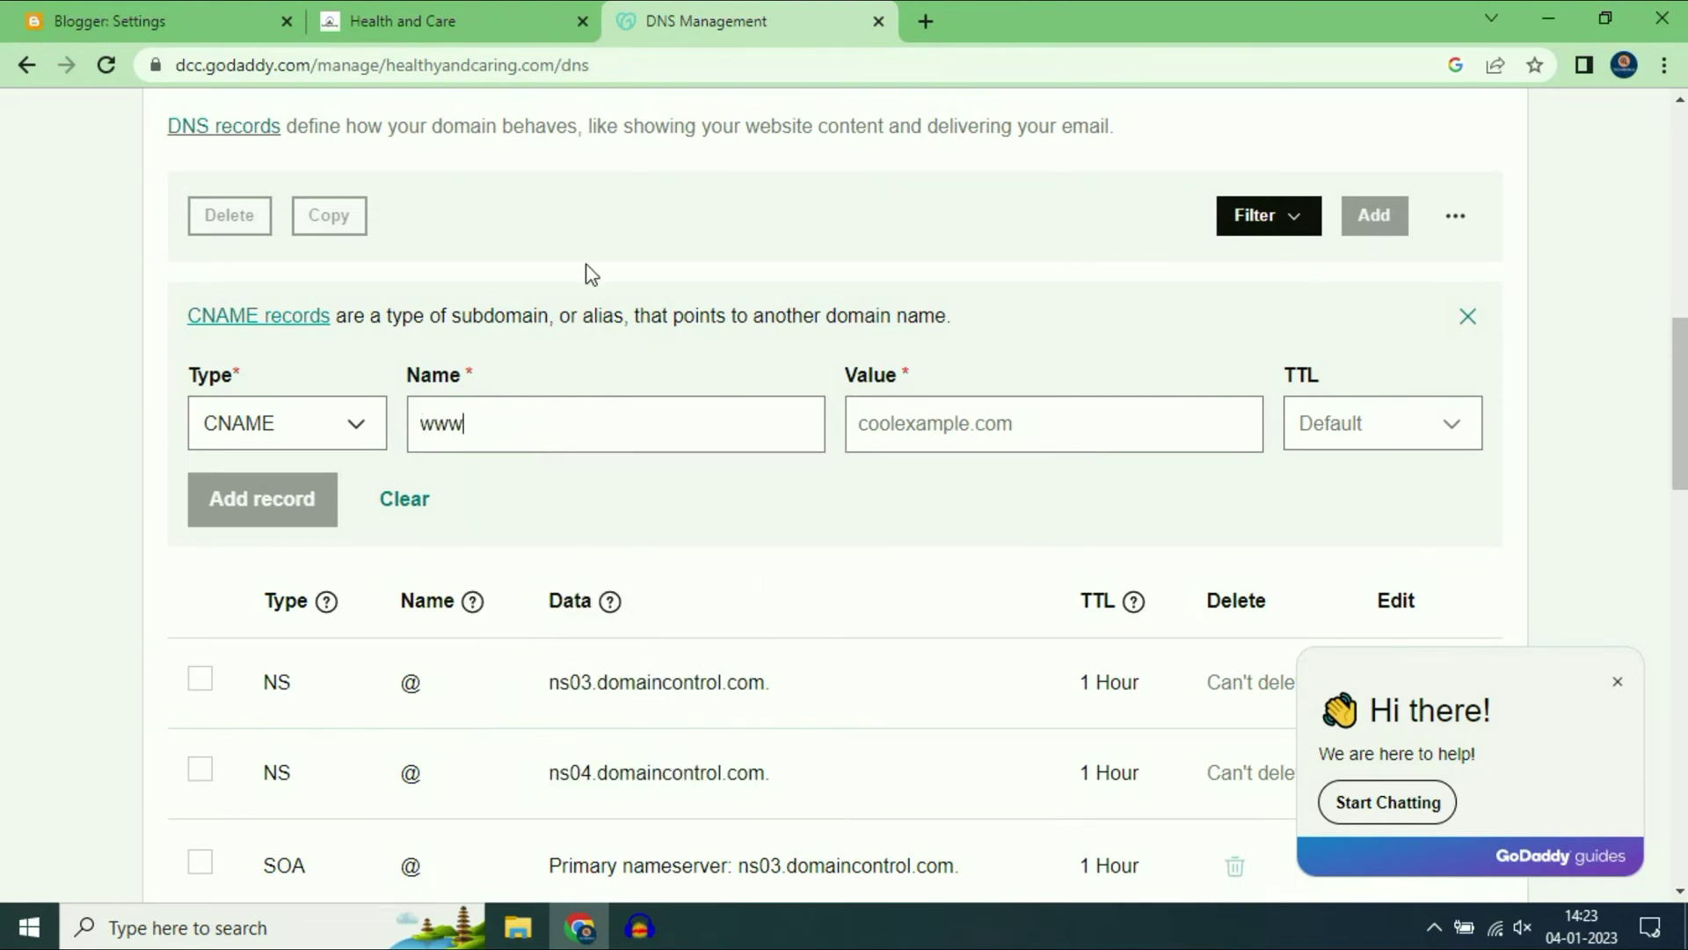
Set the record's Value to ghs.google.com copied from Blogger, save it, and reload the records
left_click(180, 19)
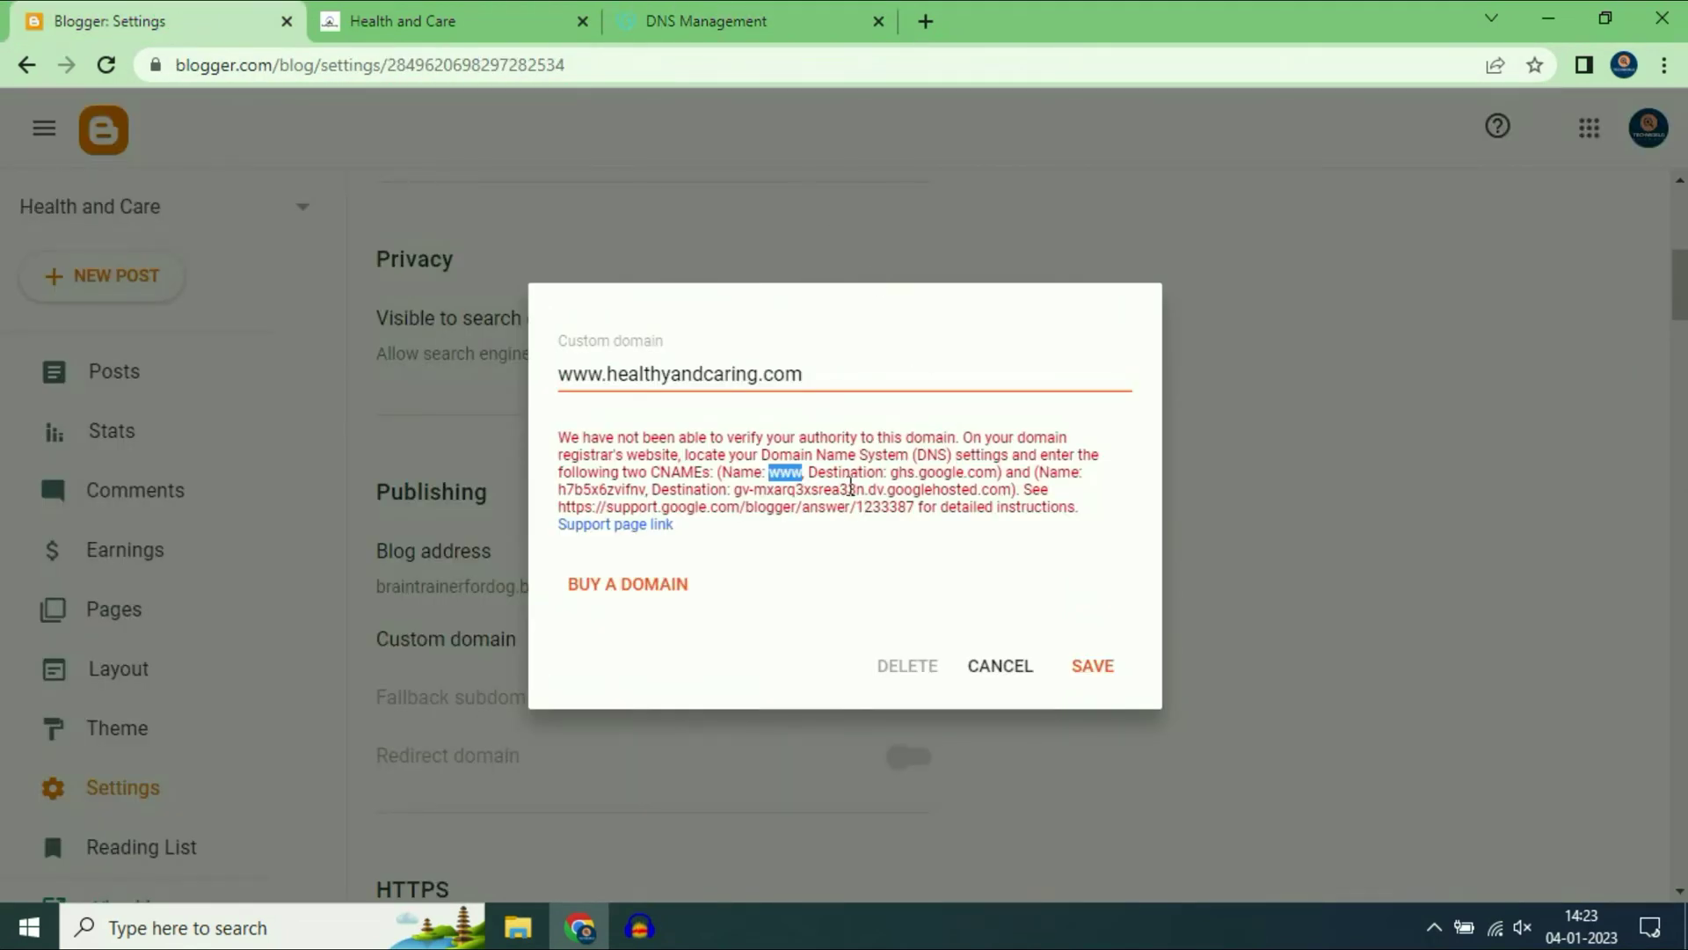
left_click_drag(891, 472, 1000, 472)
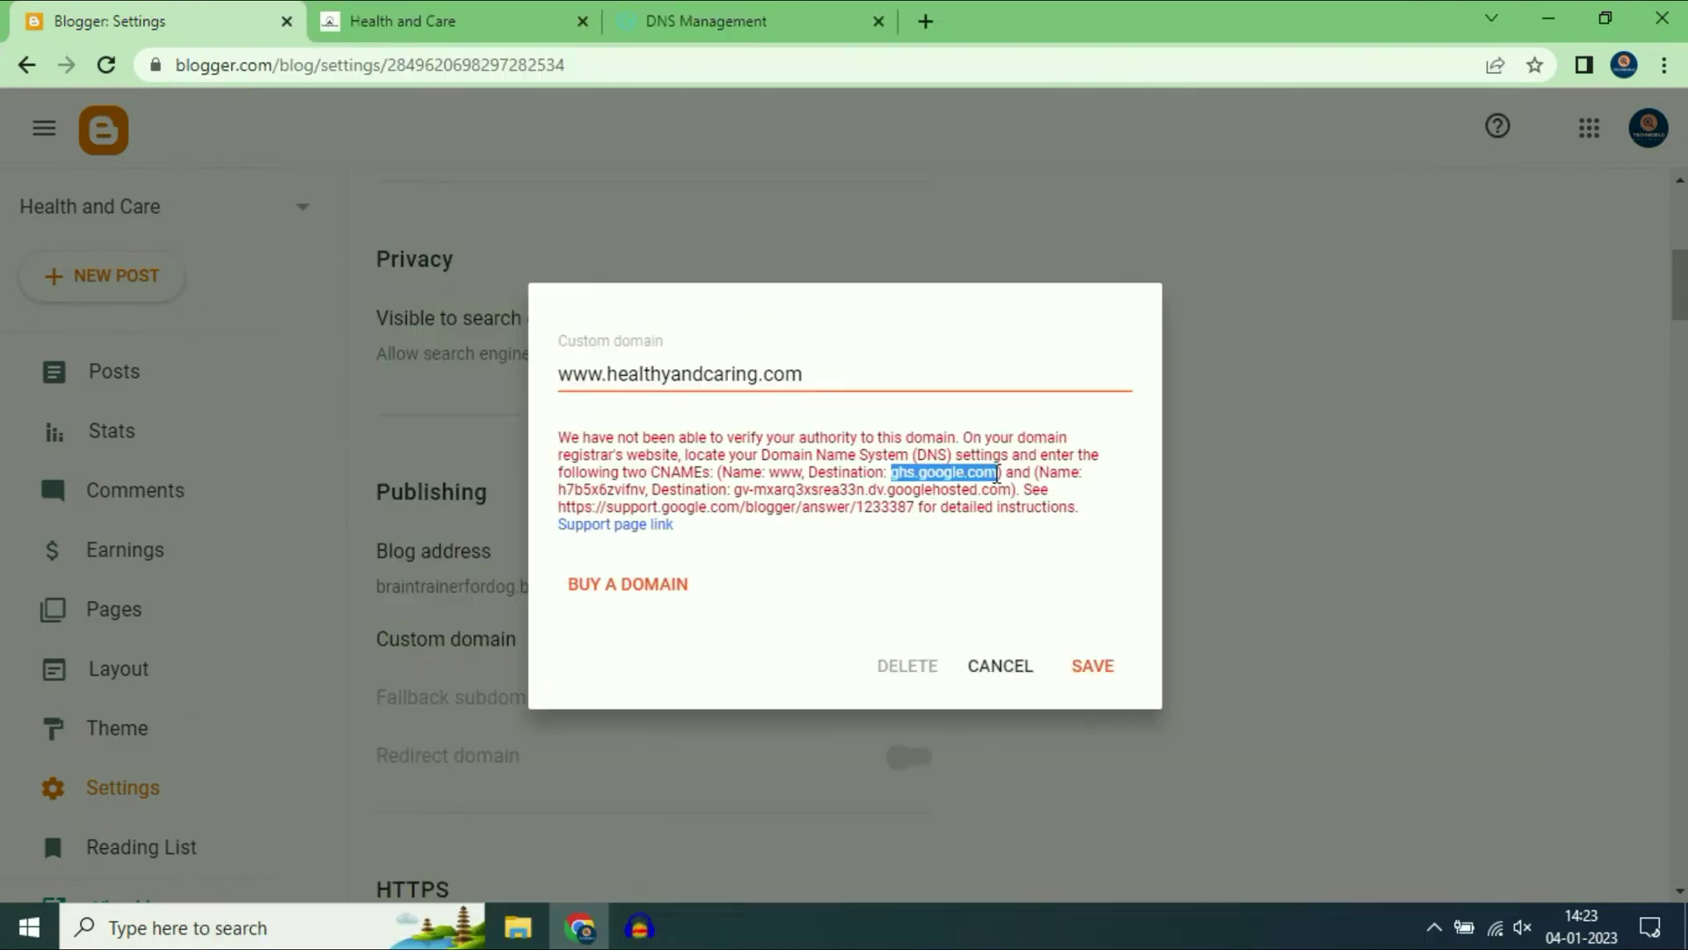
right_click(1092, 422)
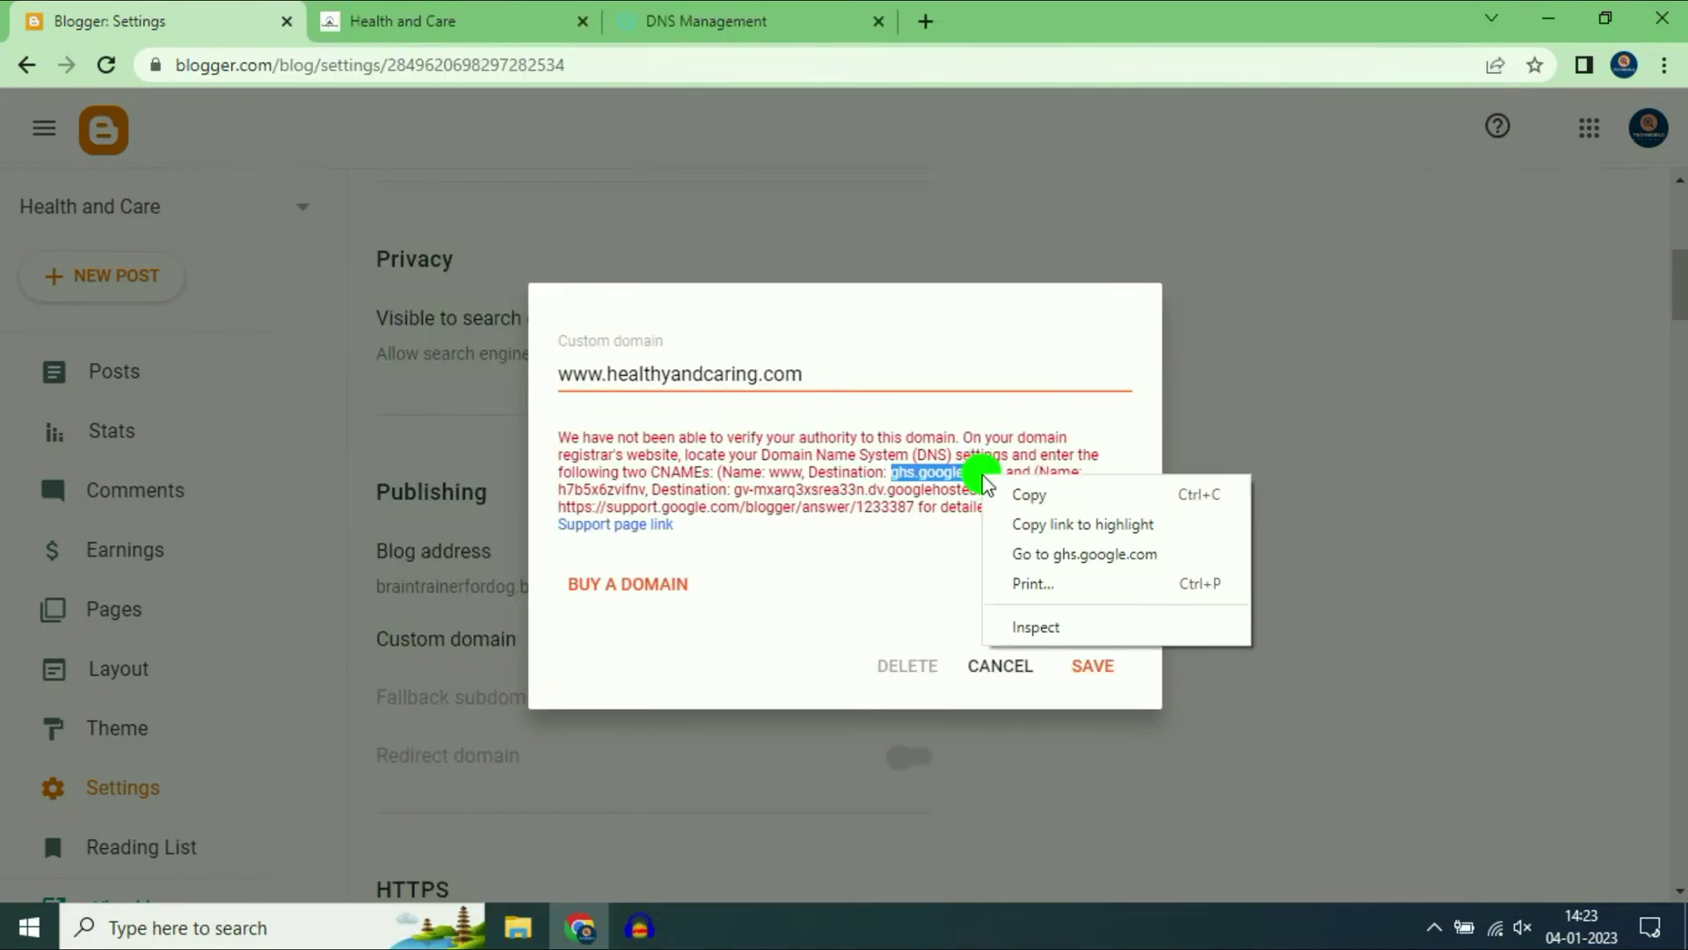
left_click(1029, 495)
left_click(708, 21)
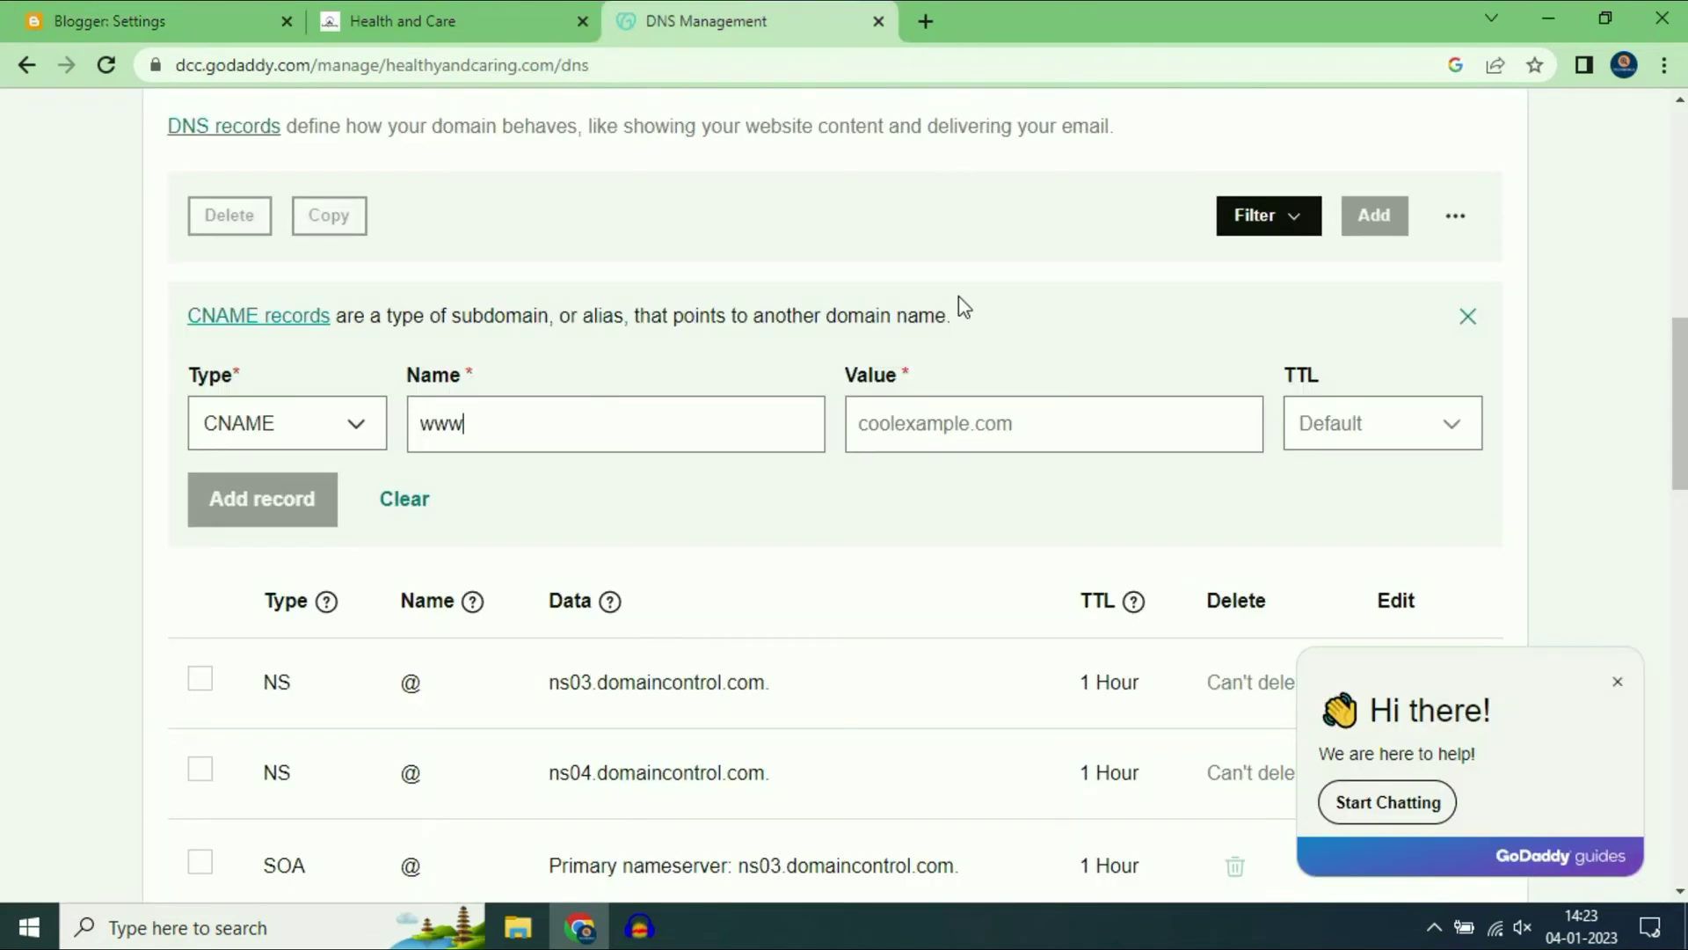
left_click(905, 422)
right_click(888, 422)
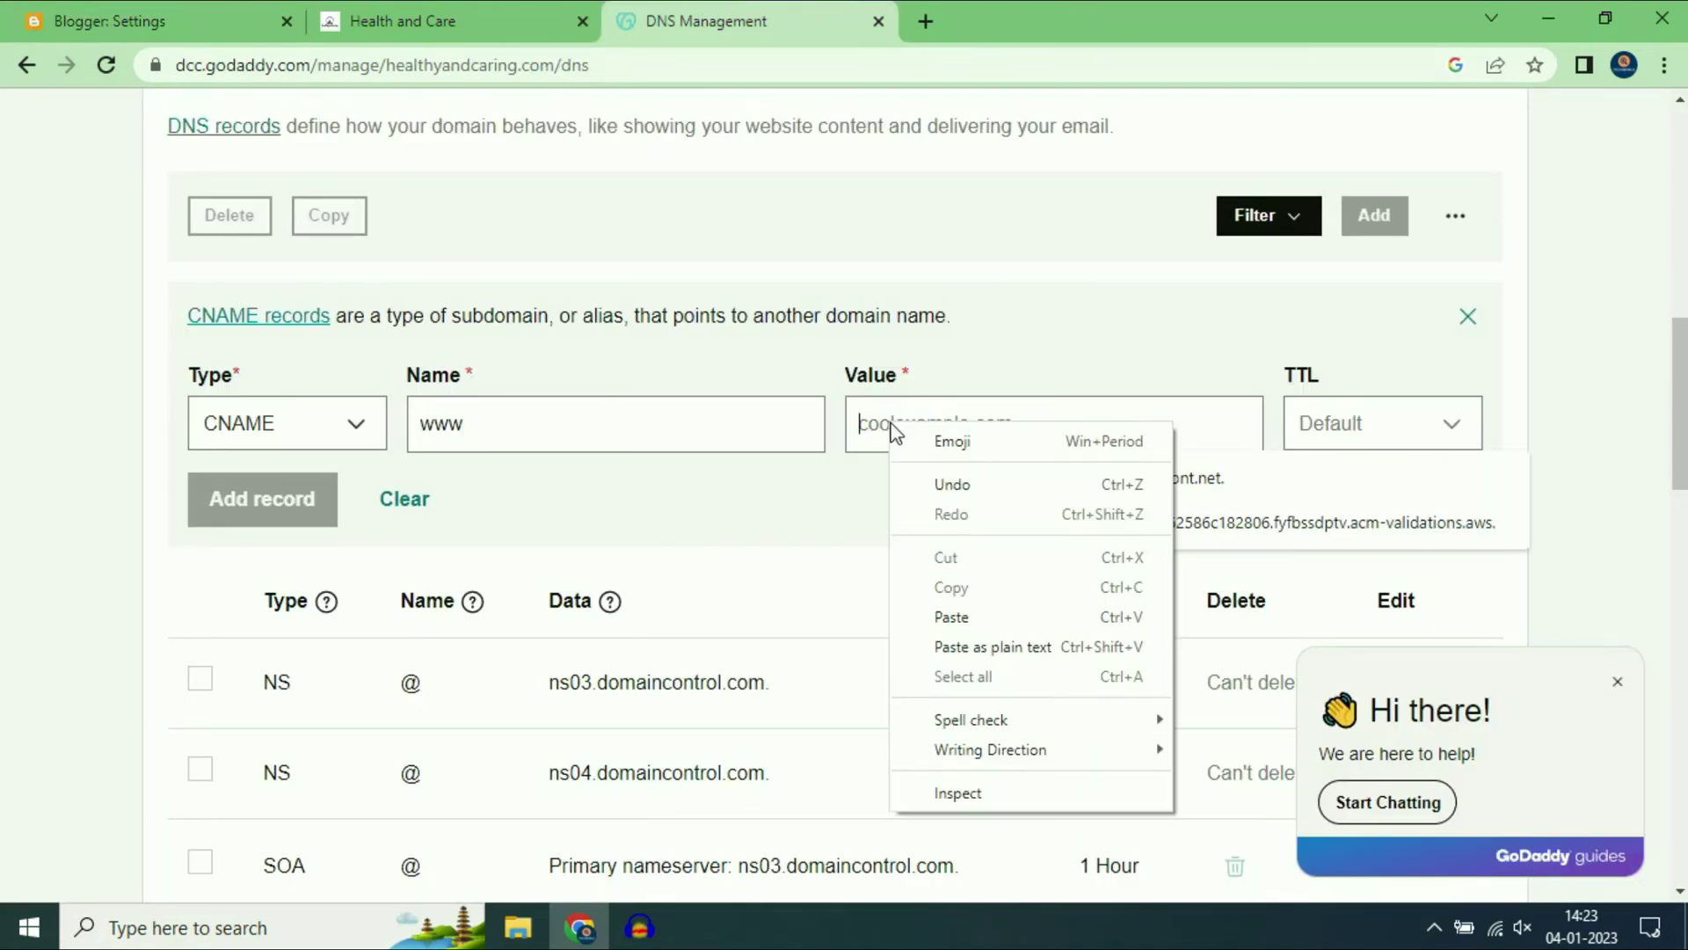
left_click(967, 621)
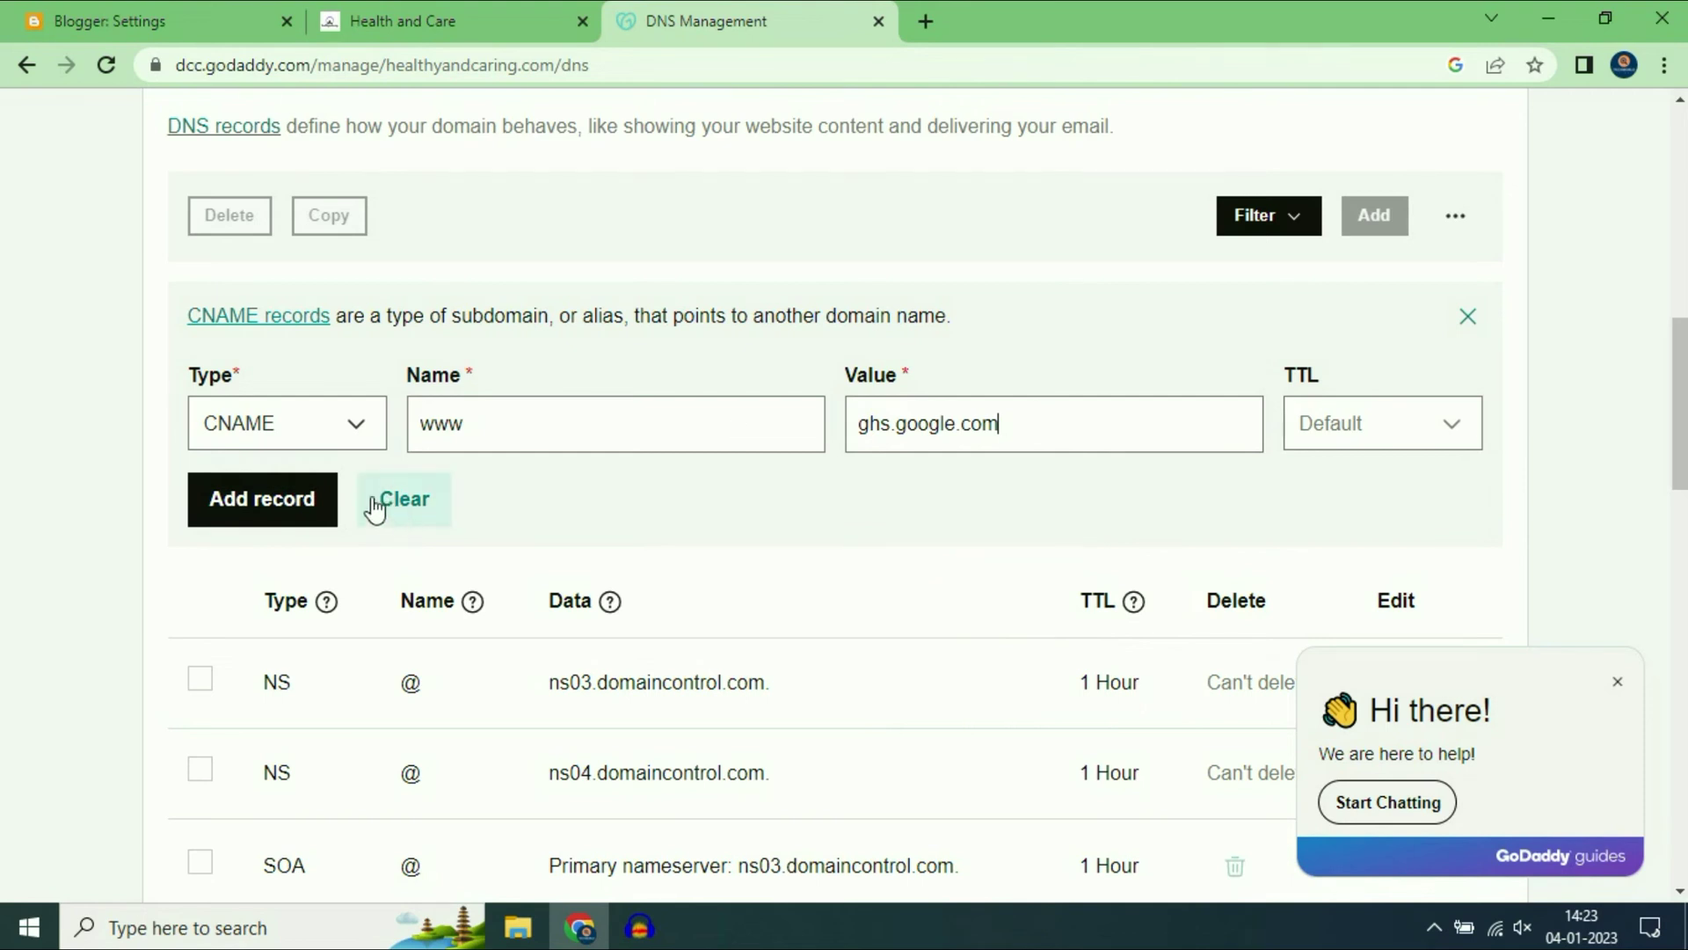
left_click(302, 516)
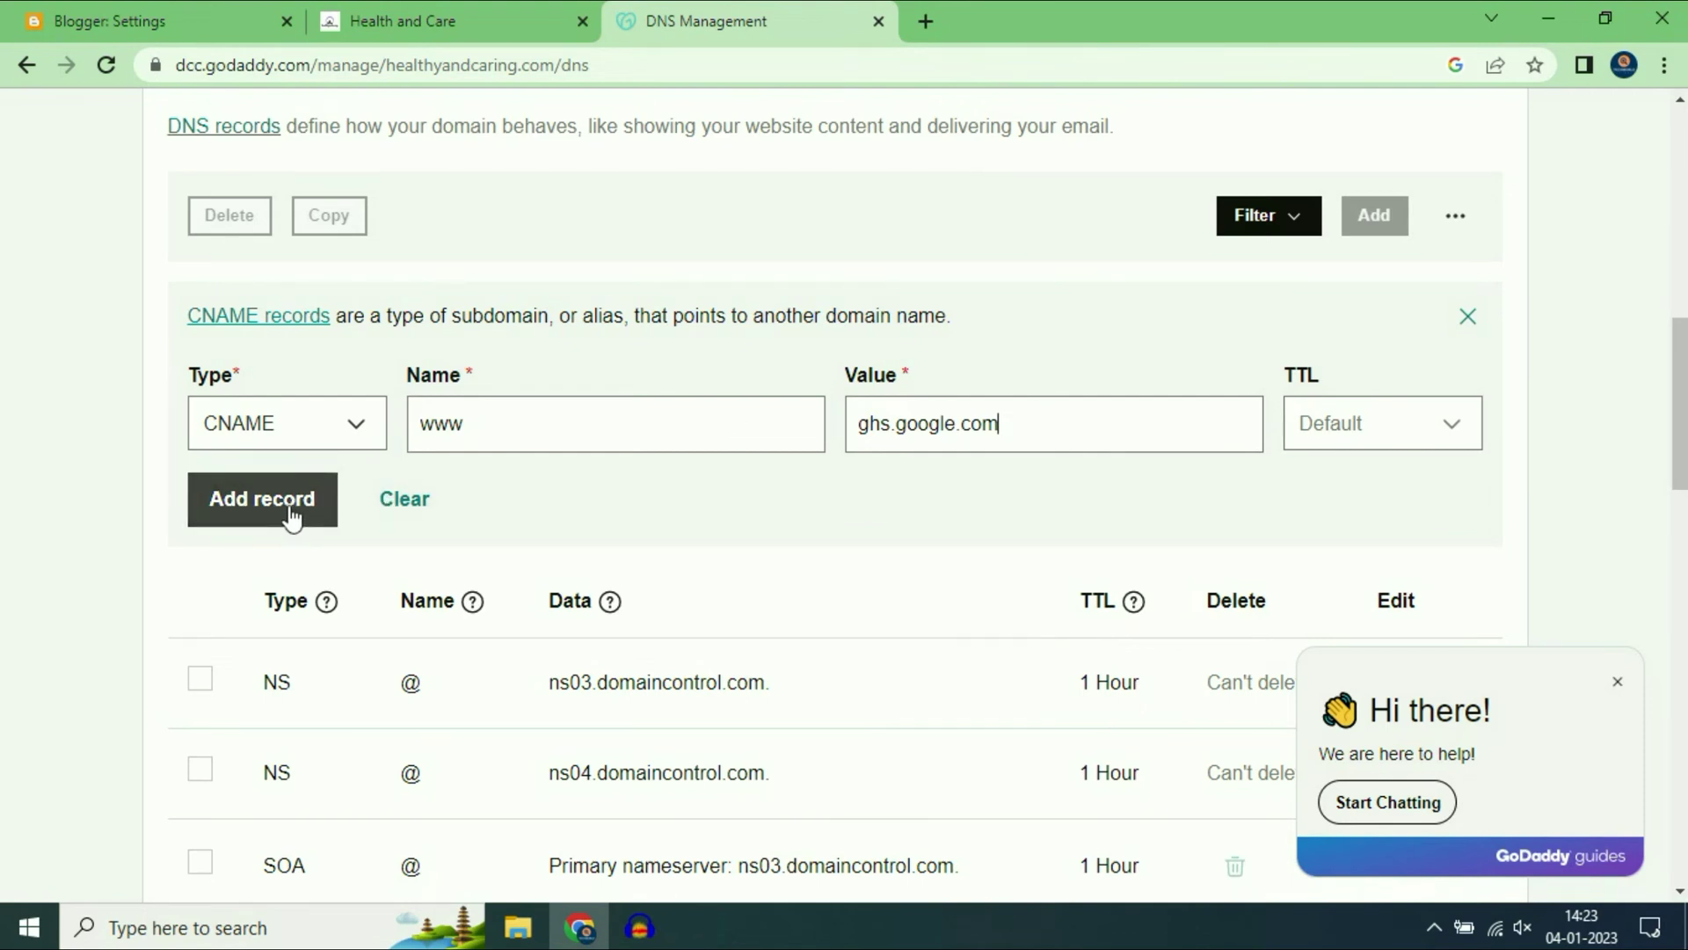
left_click(291, 510)
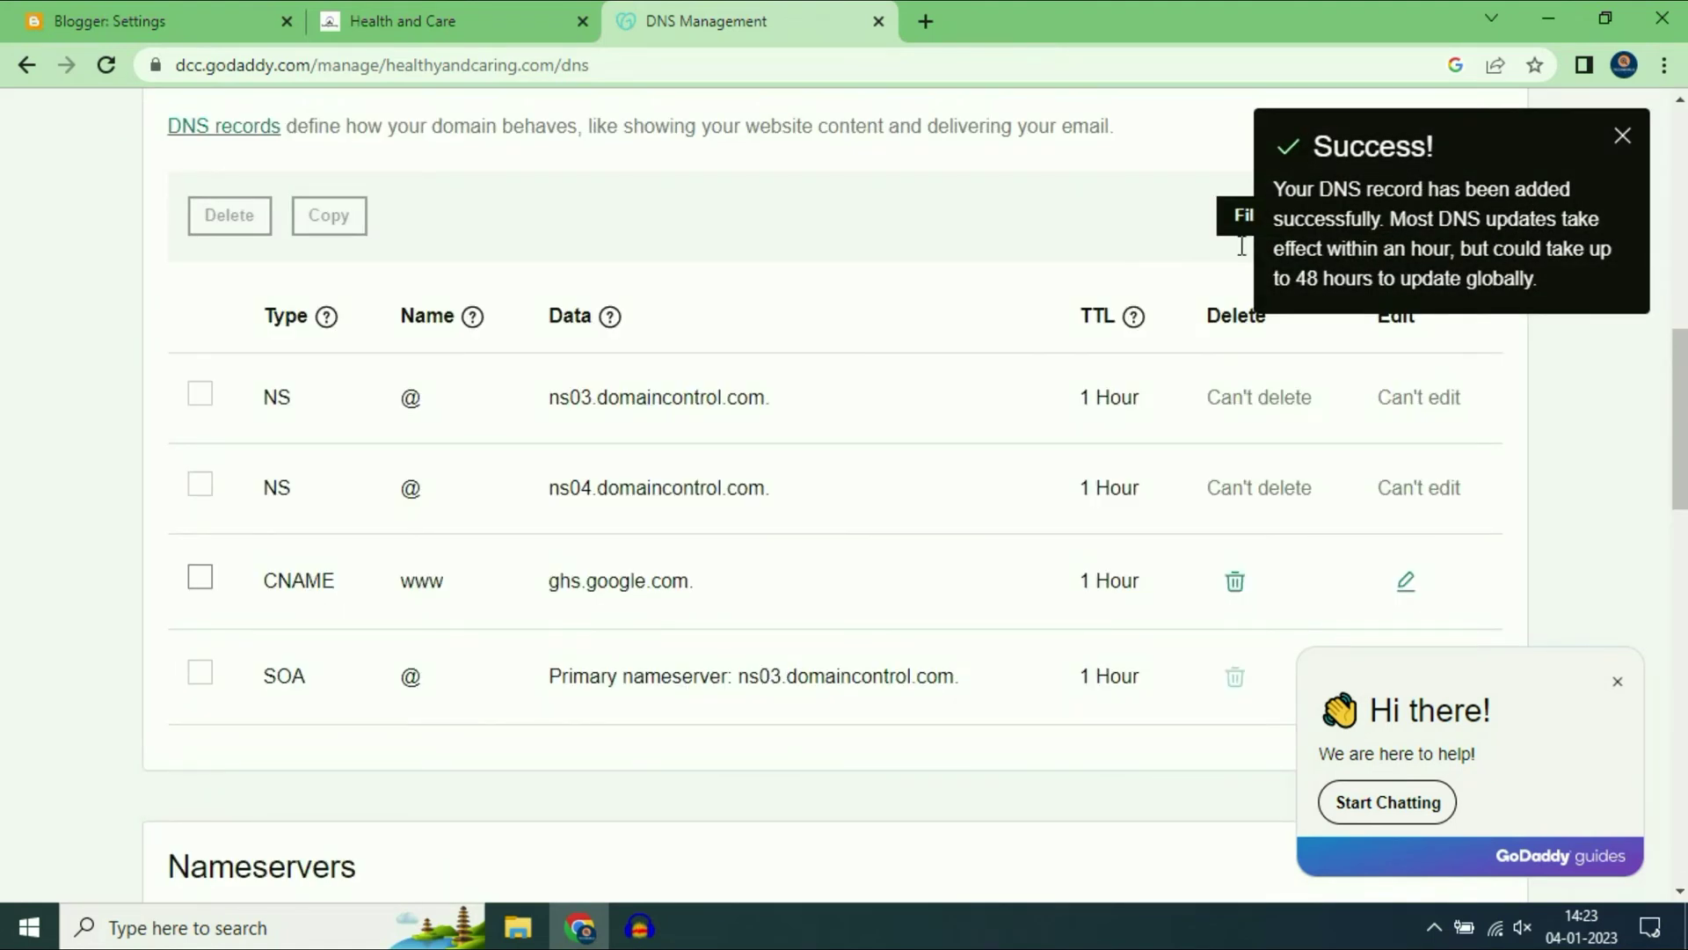
left_click(107, 67)
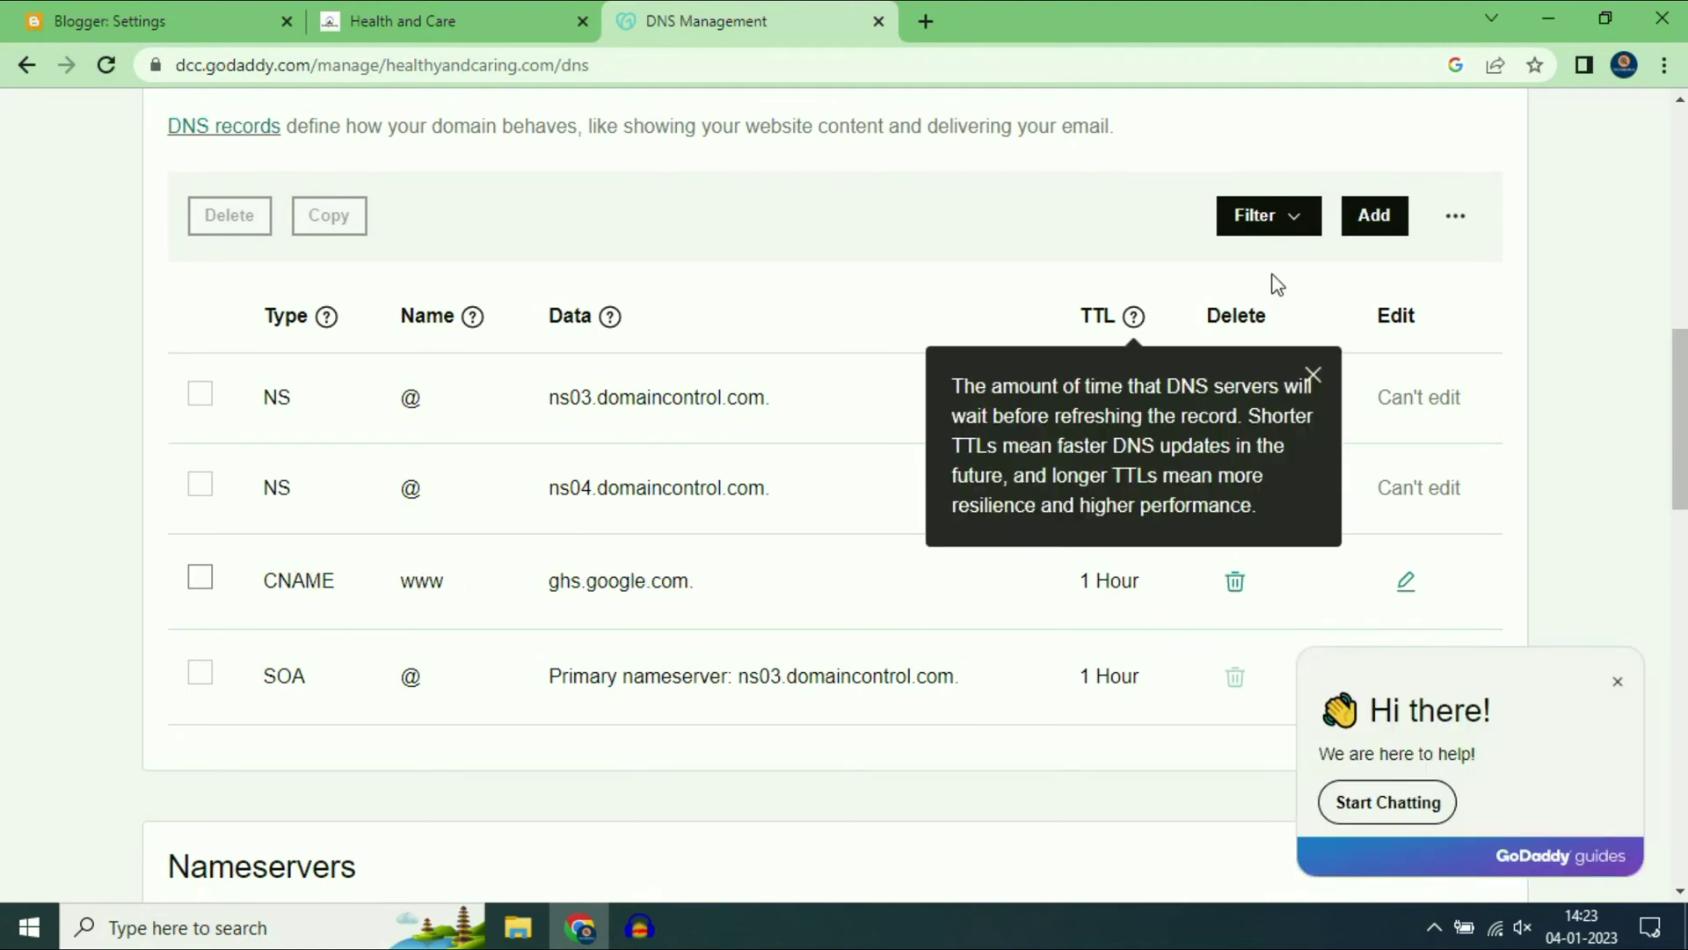
Start a second CNAME record named with Blogger's verification host name
left_click(1368, 226)
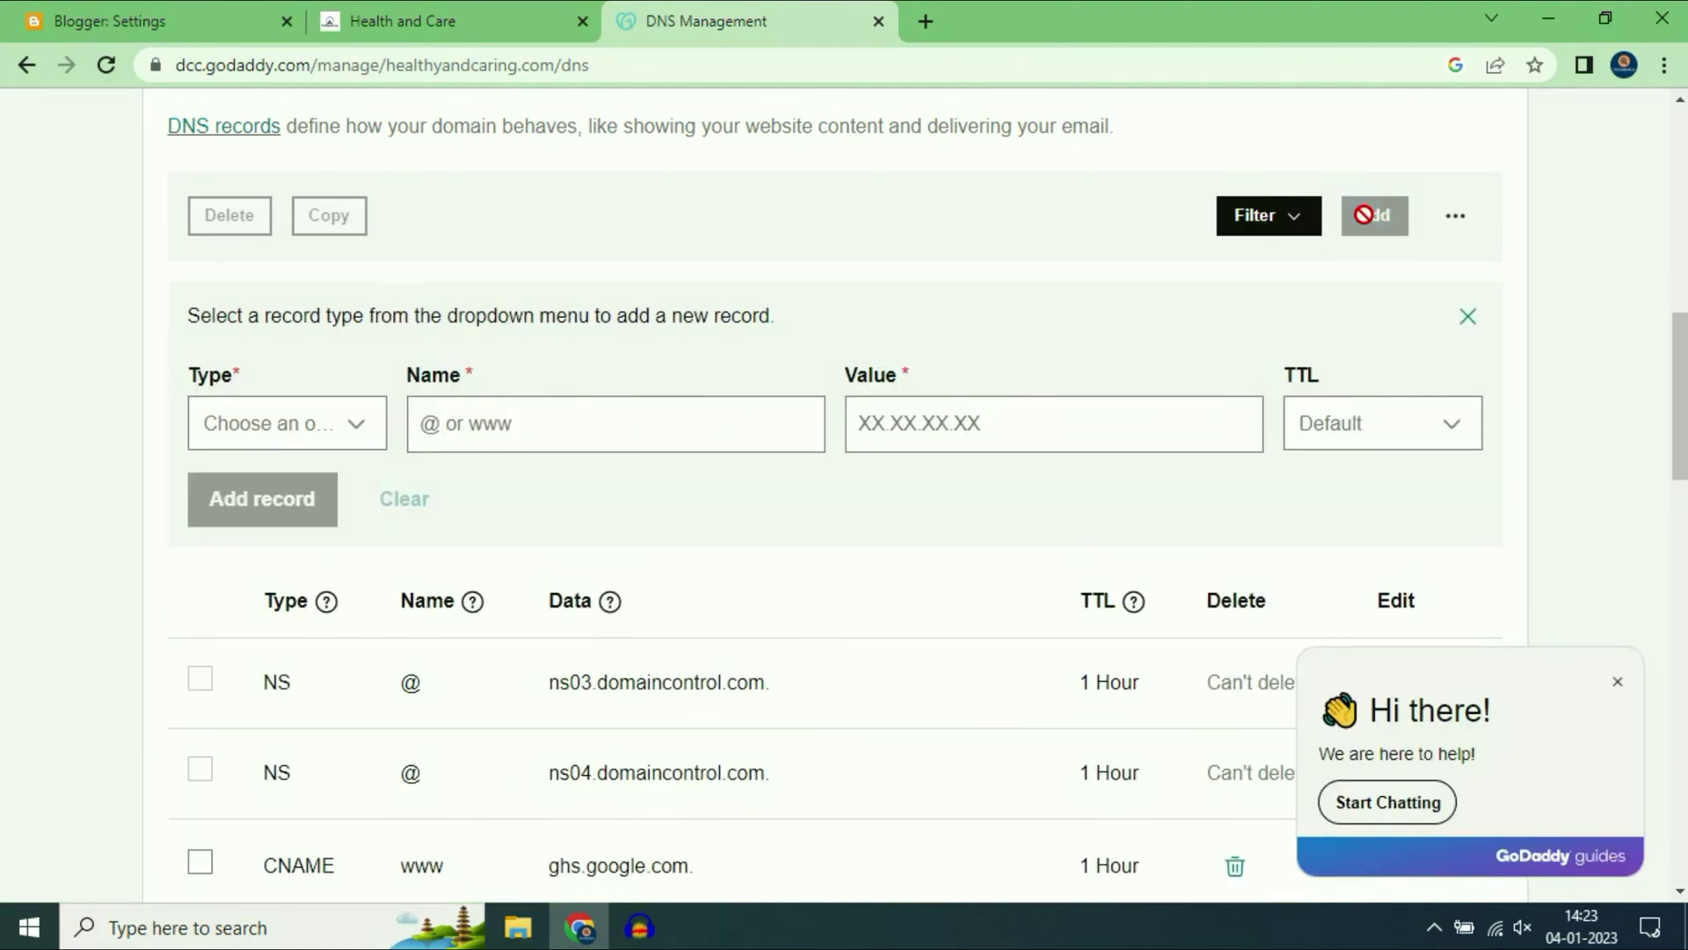
left_click(373, 421)
left_click(255, 581)
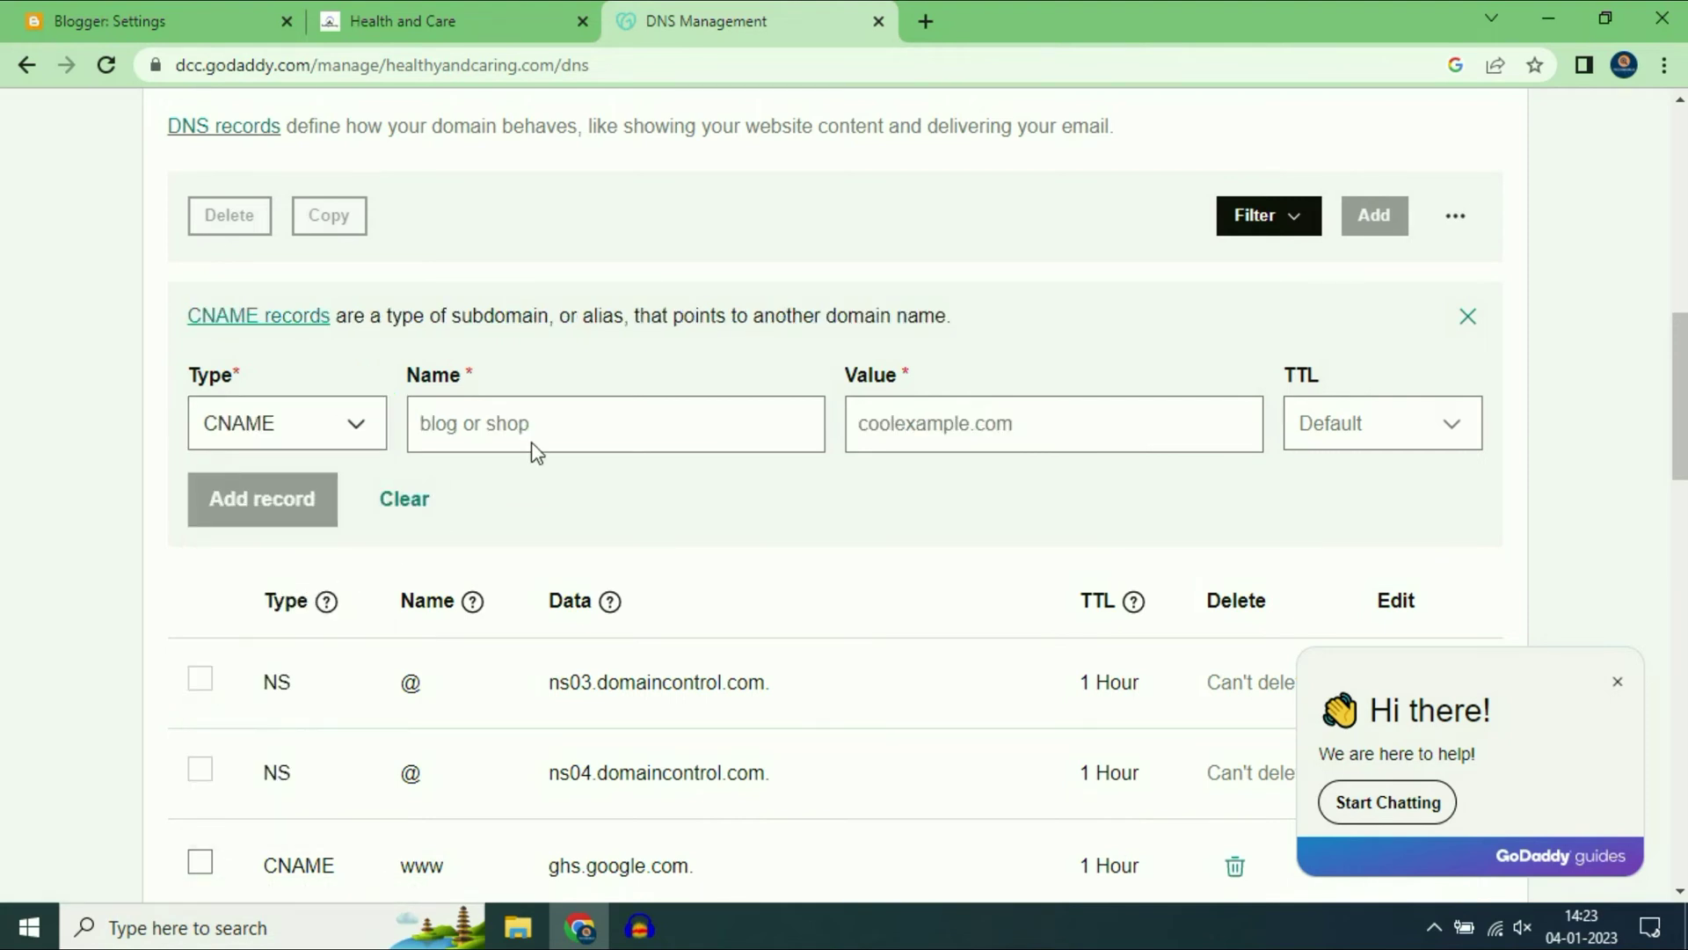
left_click(199, 24)
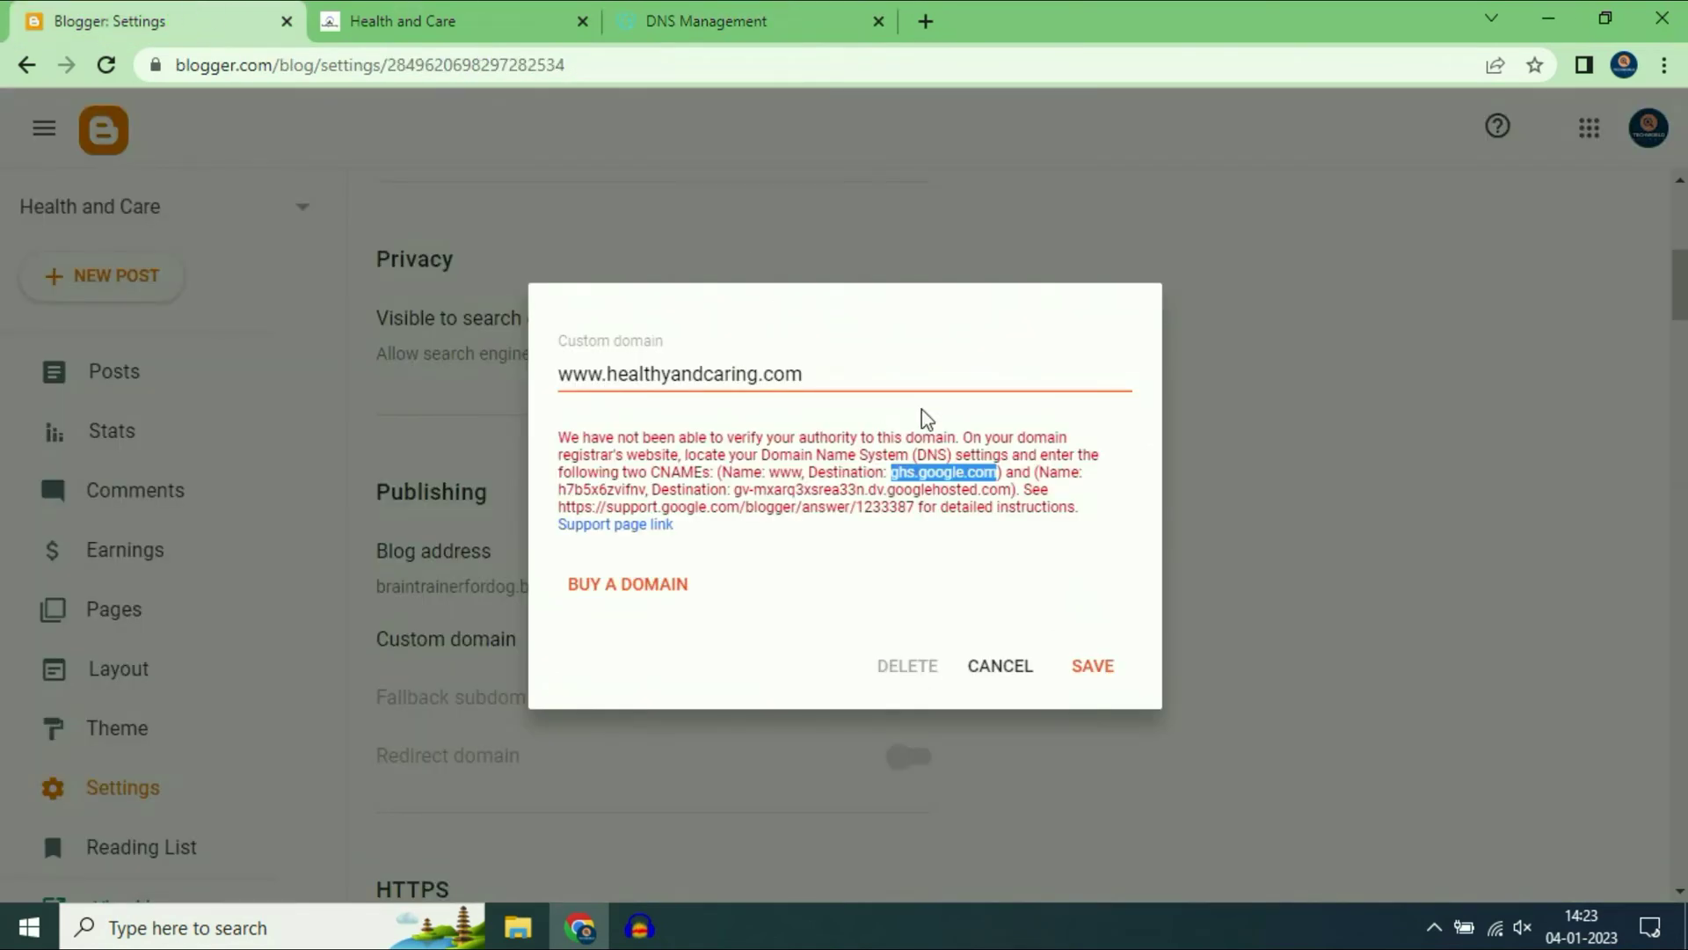
left_click_drag(561, 490, 647, 490)
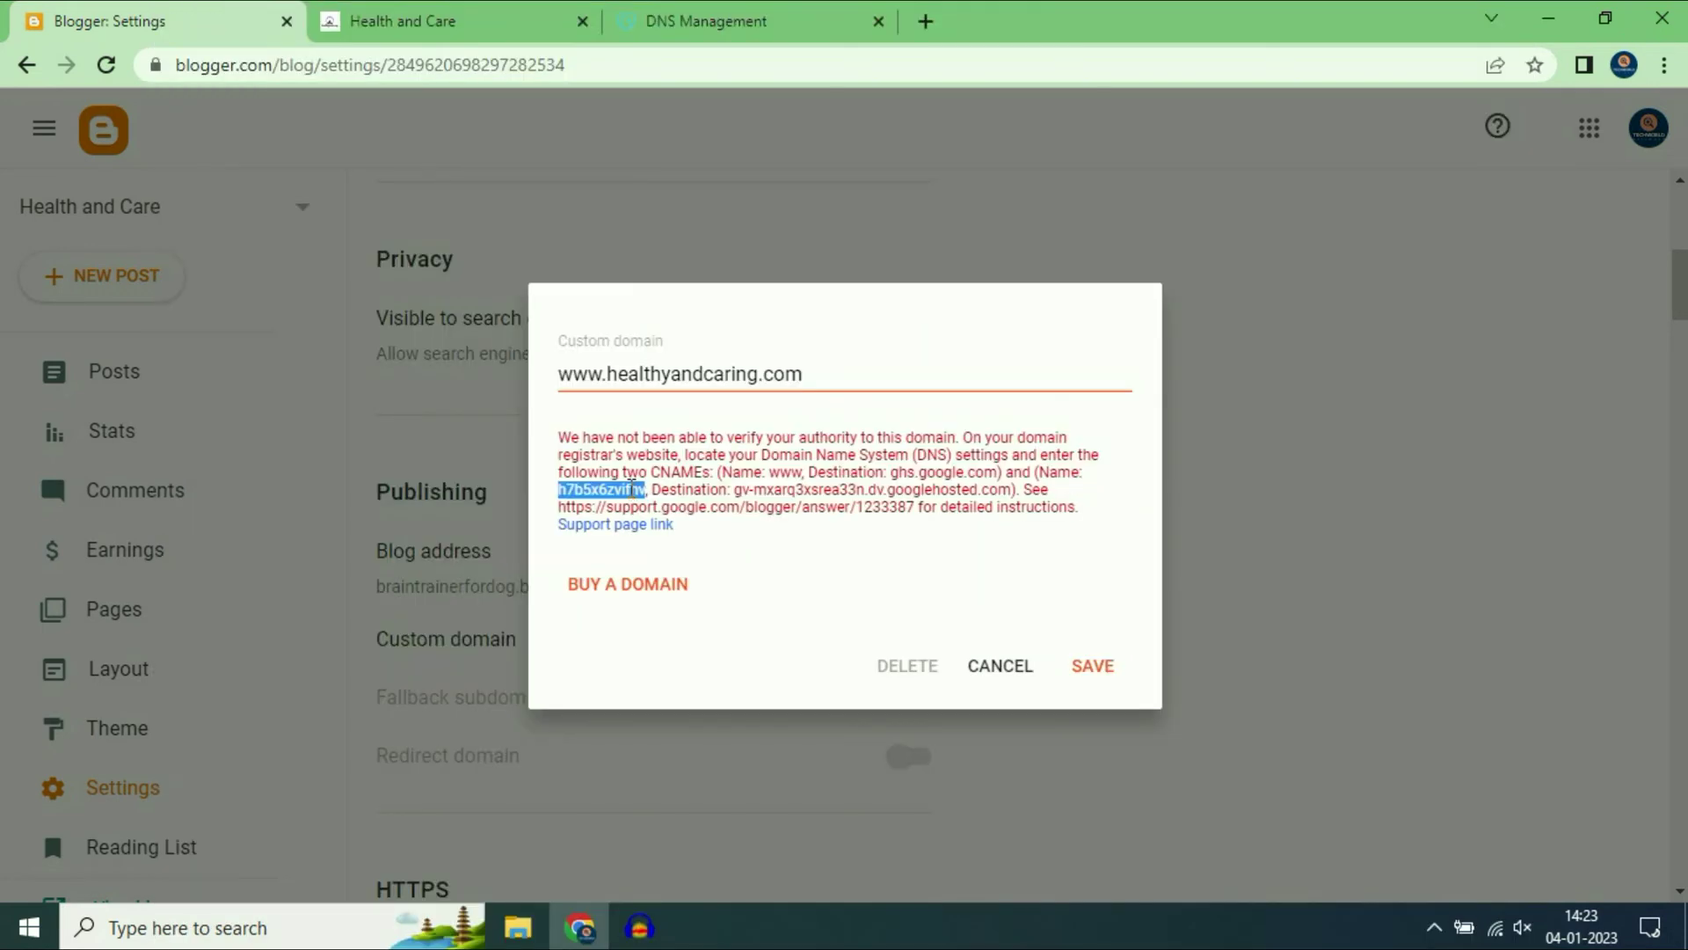
right_click(632, 490)
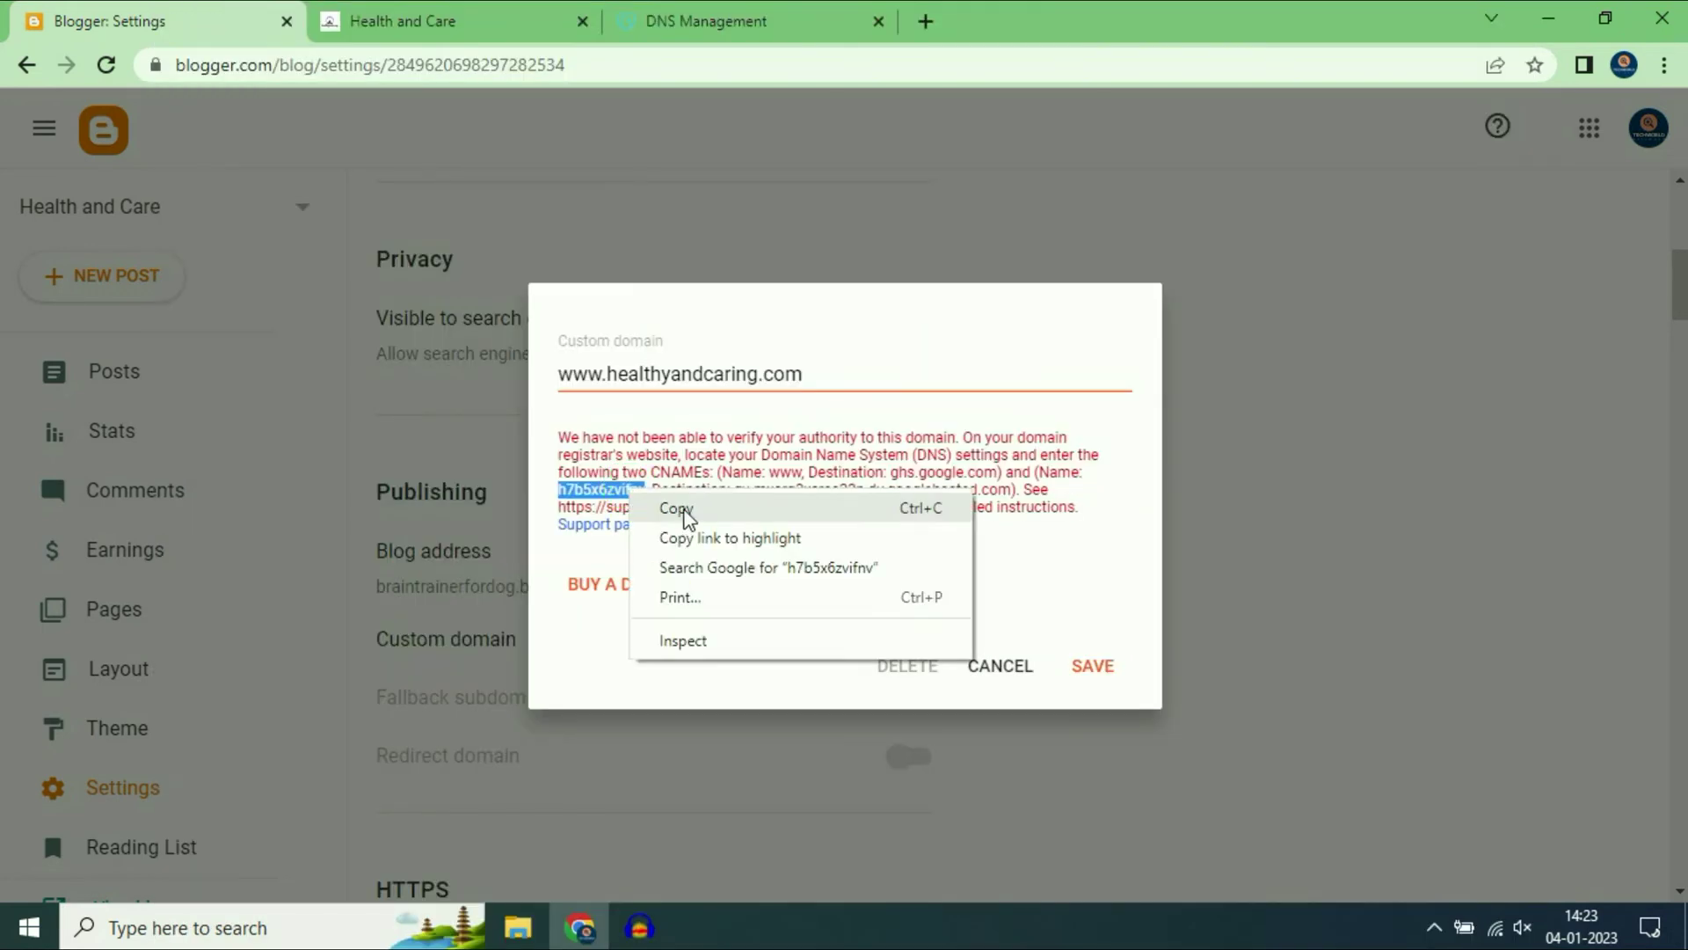
left_click(687, 512)
left_click(703, 21)
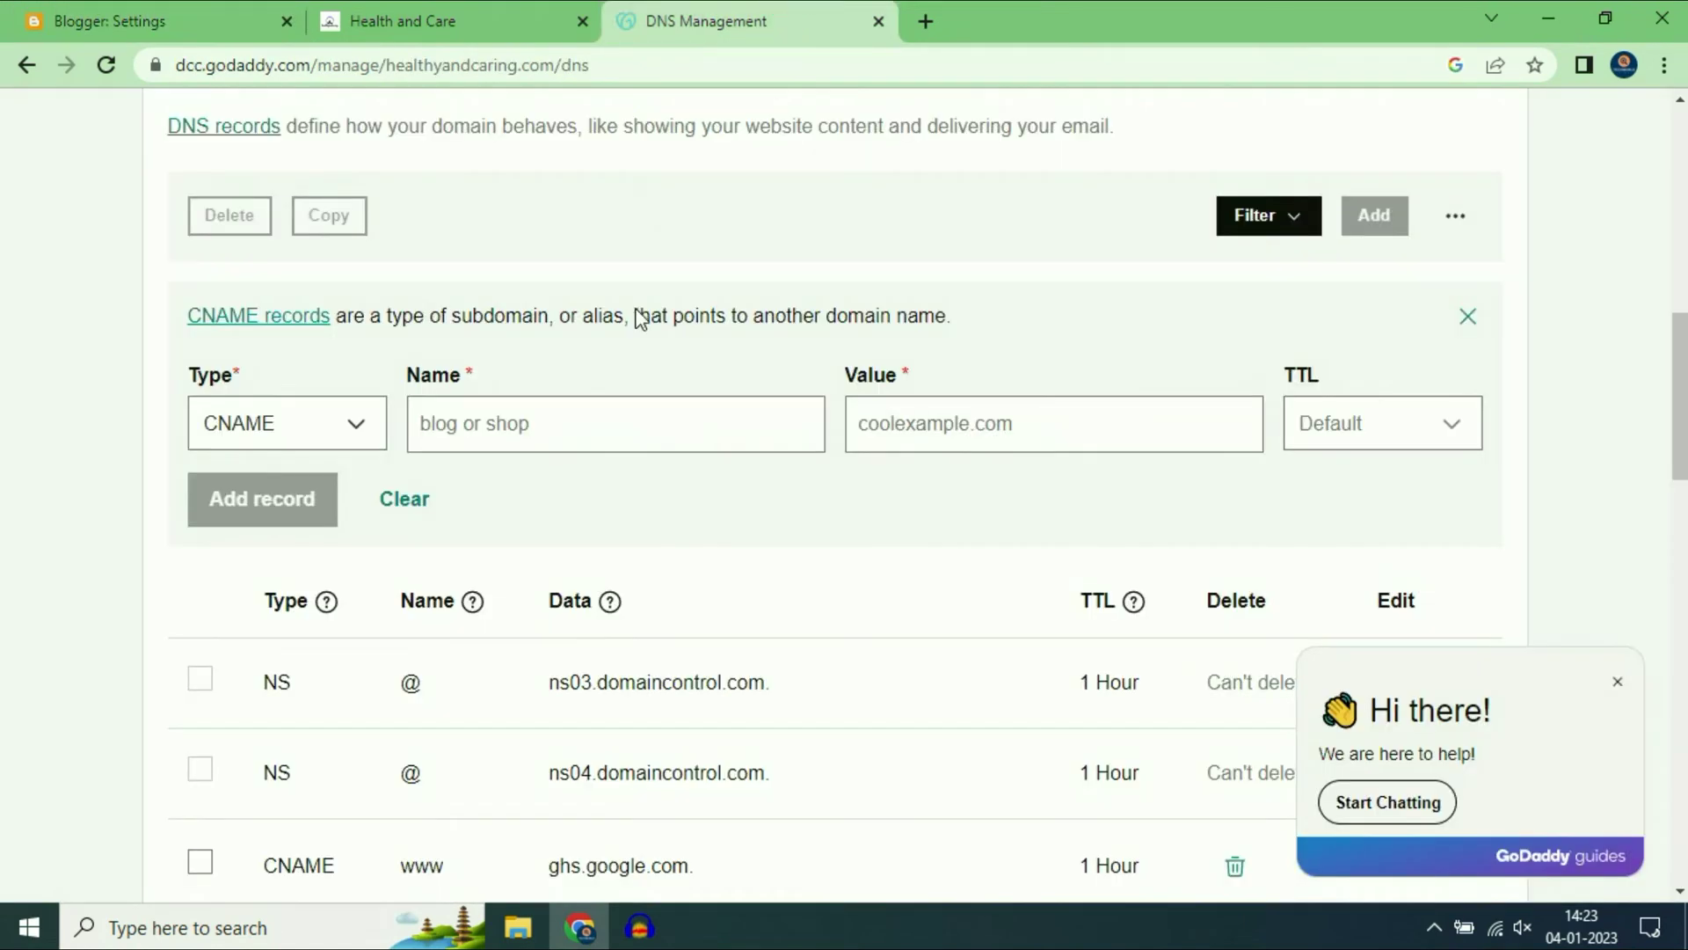
left_click(567, 413)
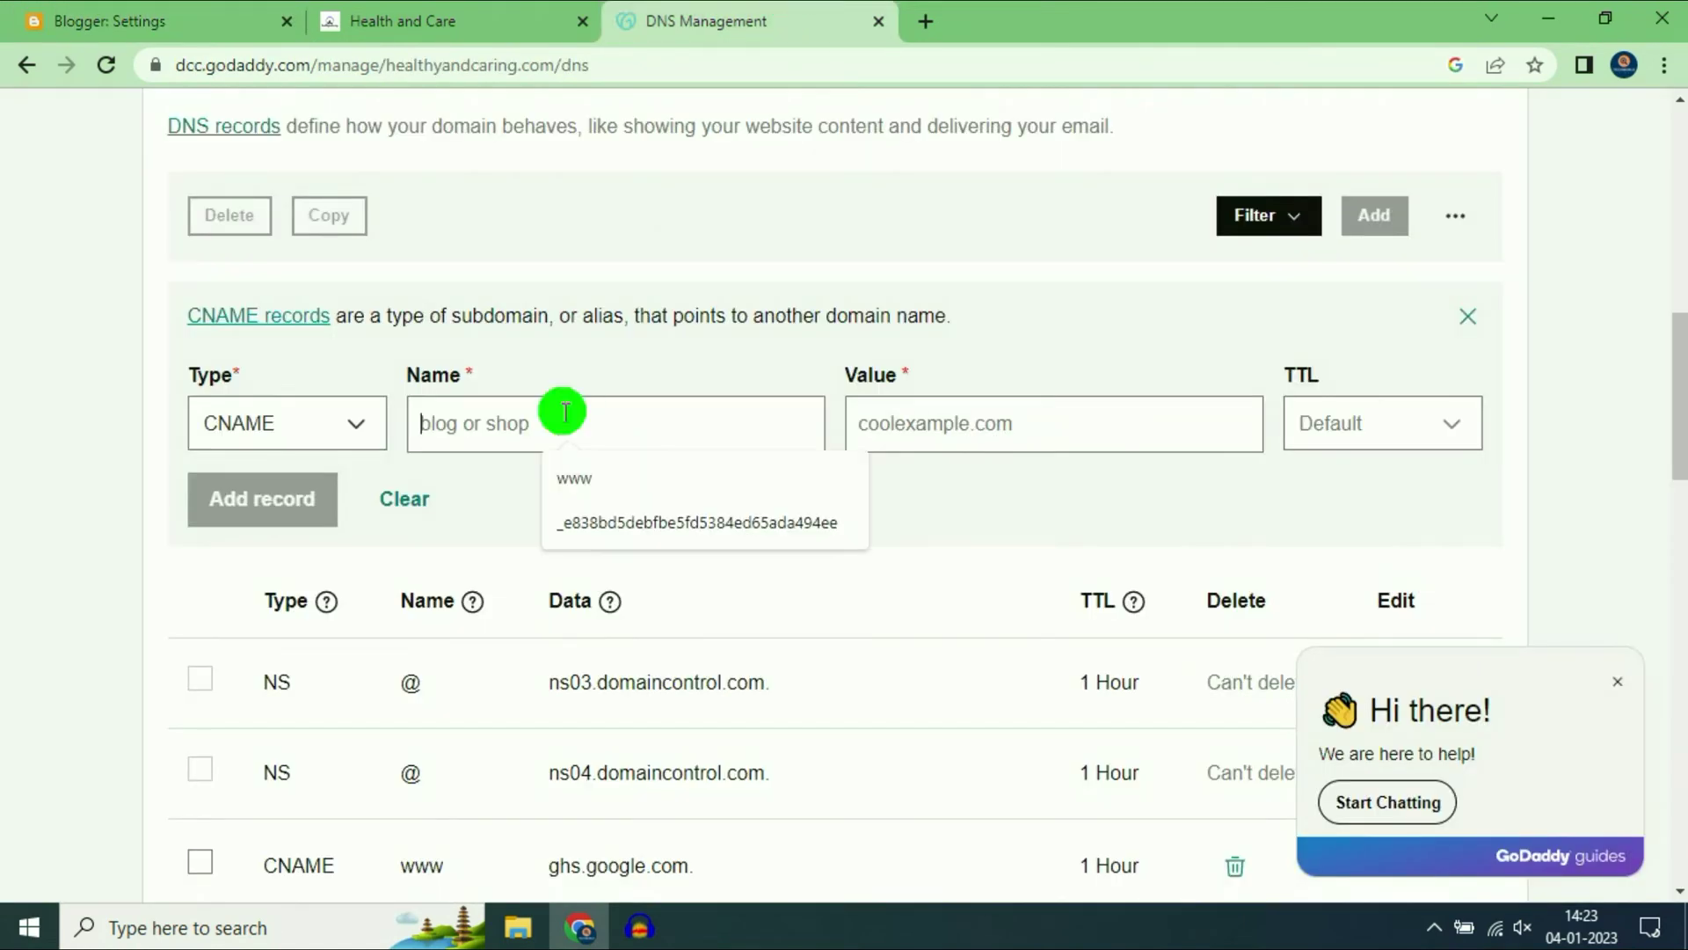
right_click(482, 425)
left_click(563, 622)
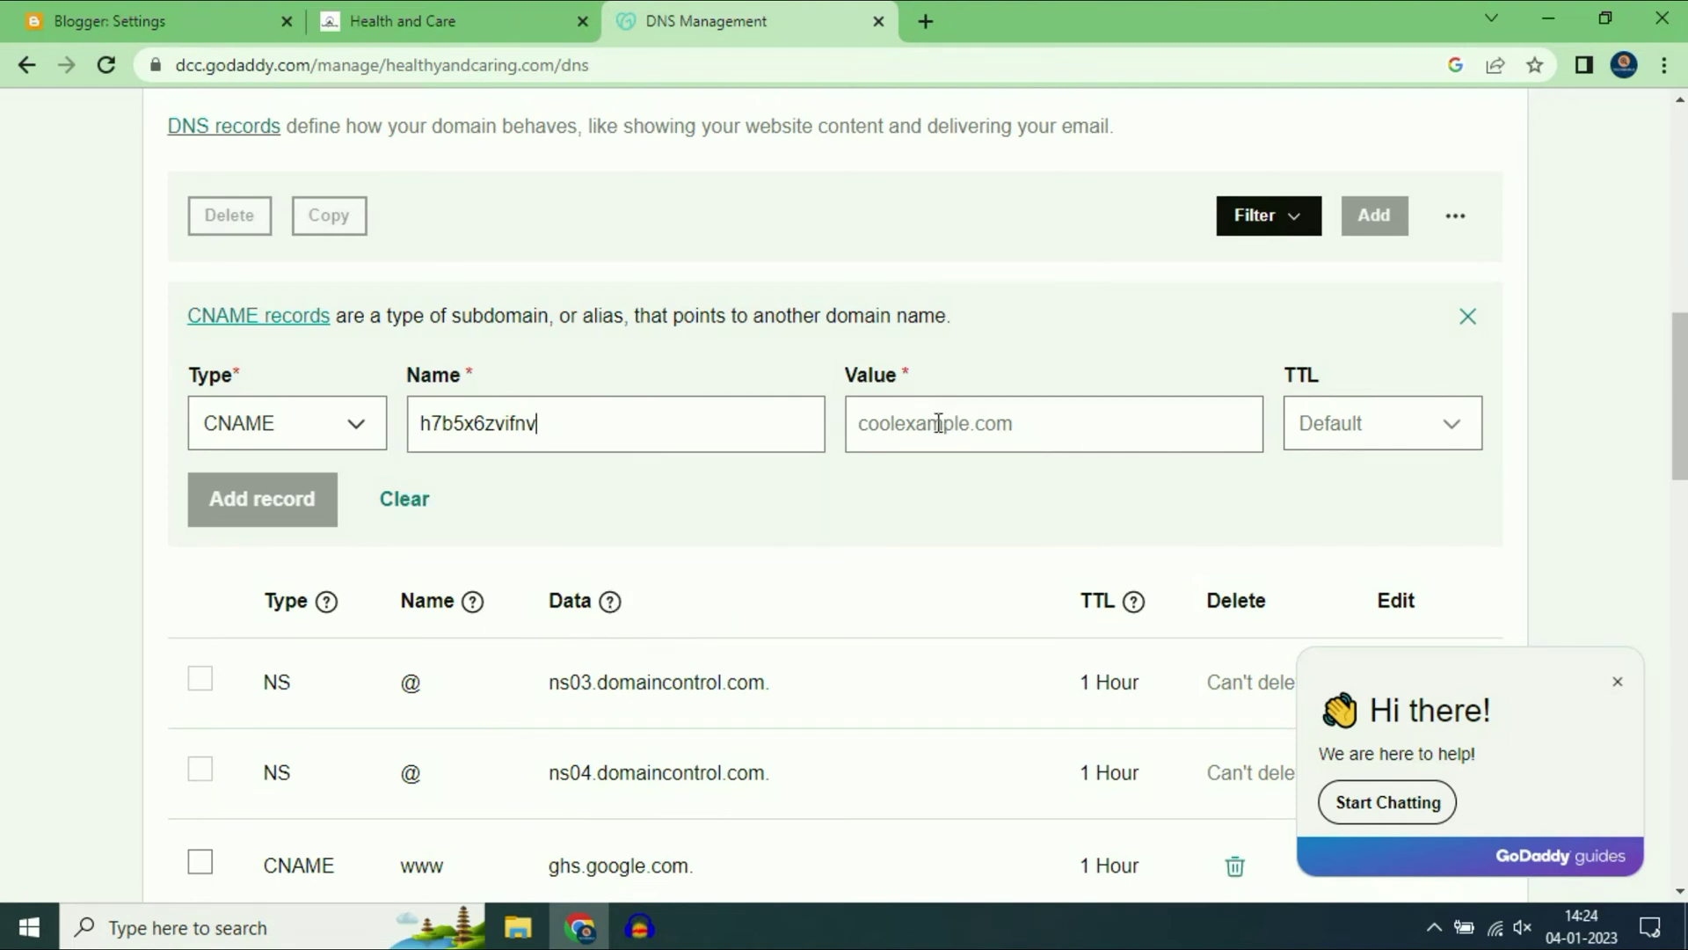
Set its Value to the googlehosted.com destination, save the record, and refresh the DNS page
left_click(160, 9)
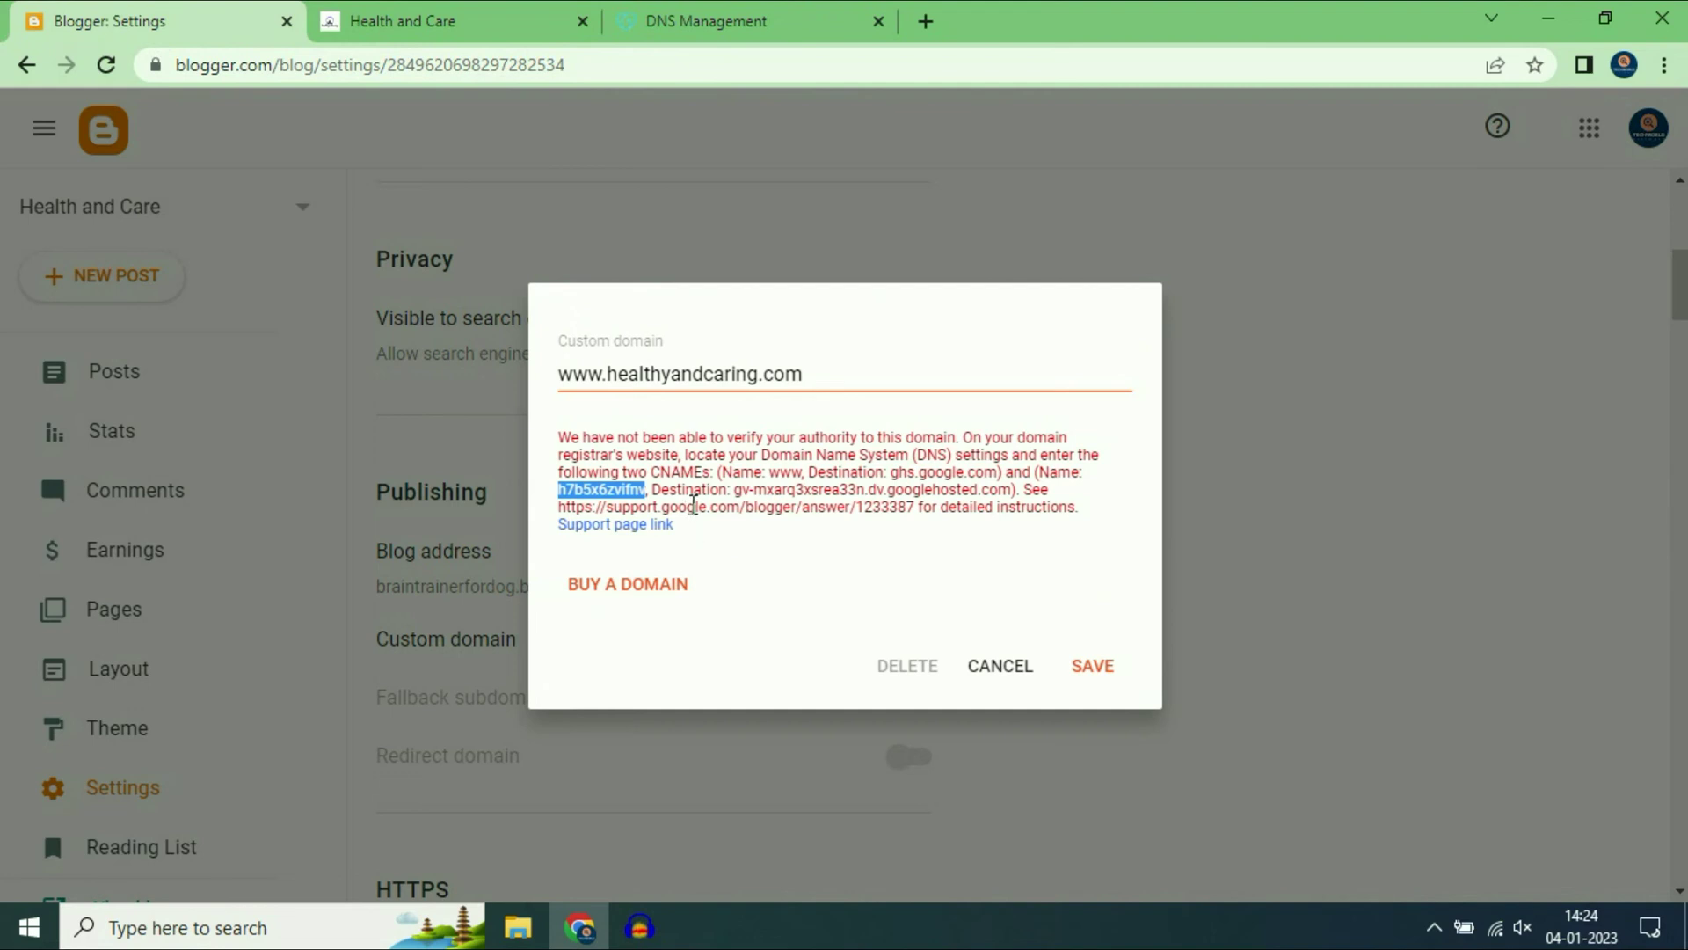
left_click_drag(737, 491, 1012, 491)
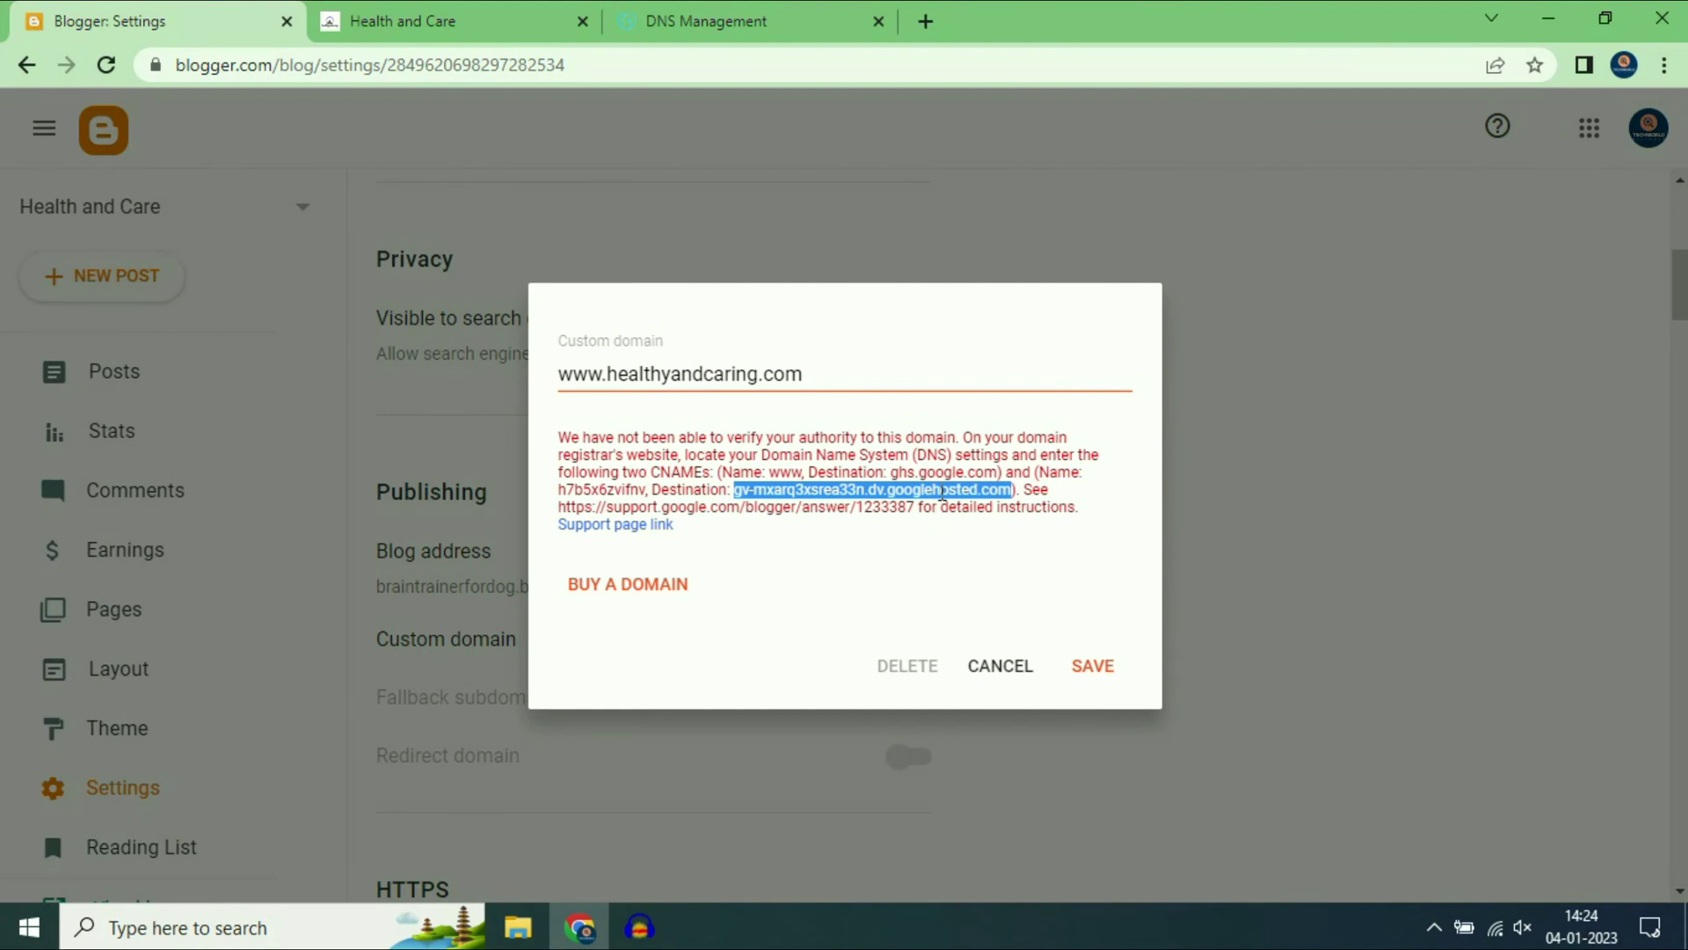
right_click(942, 492)
left_click(989, 511)
left_click(714, 20)
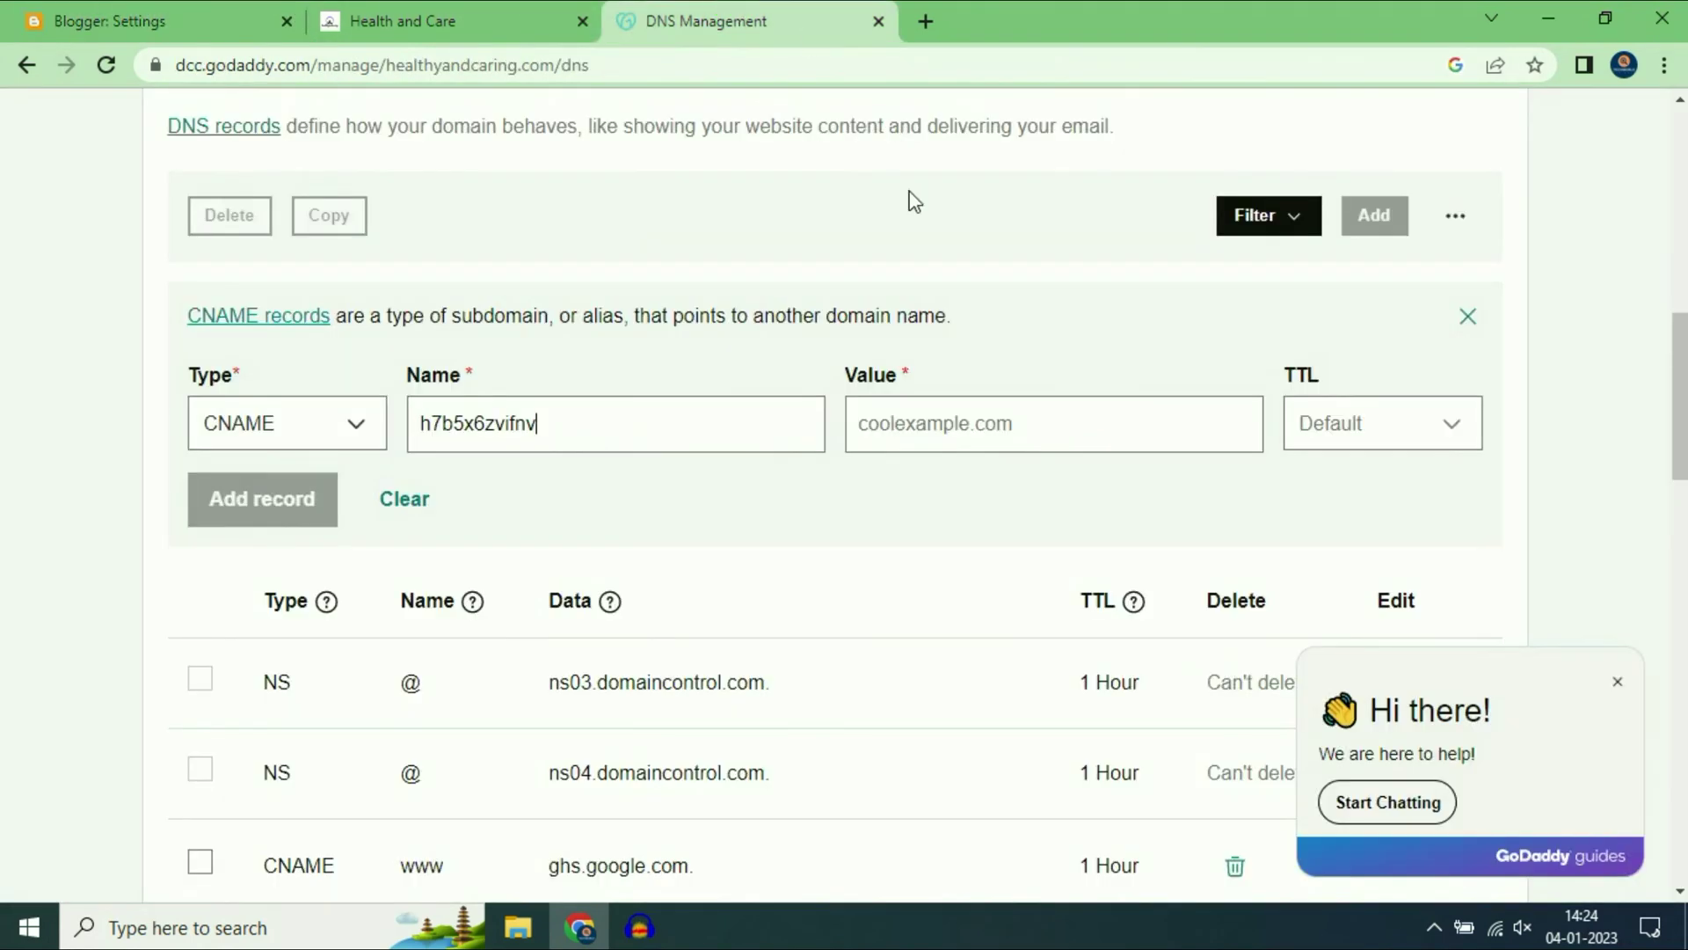
right_click(904, 425)
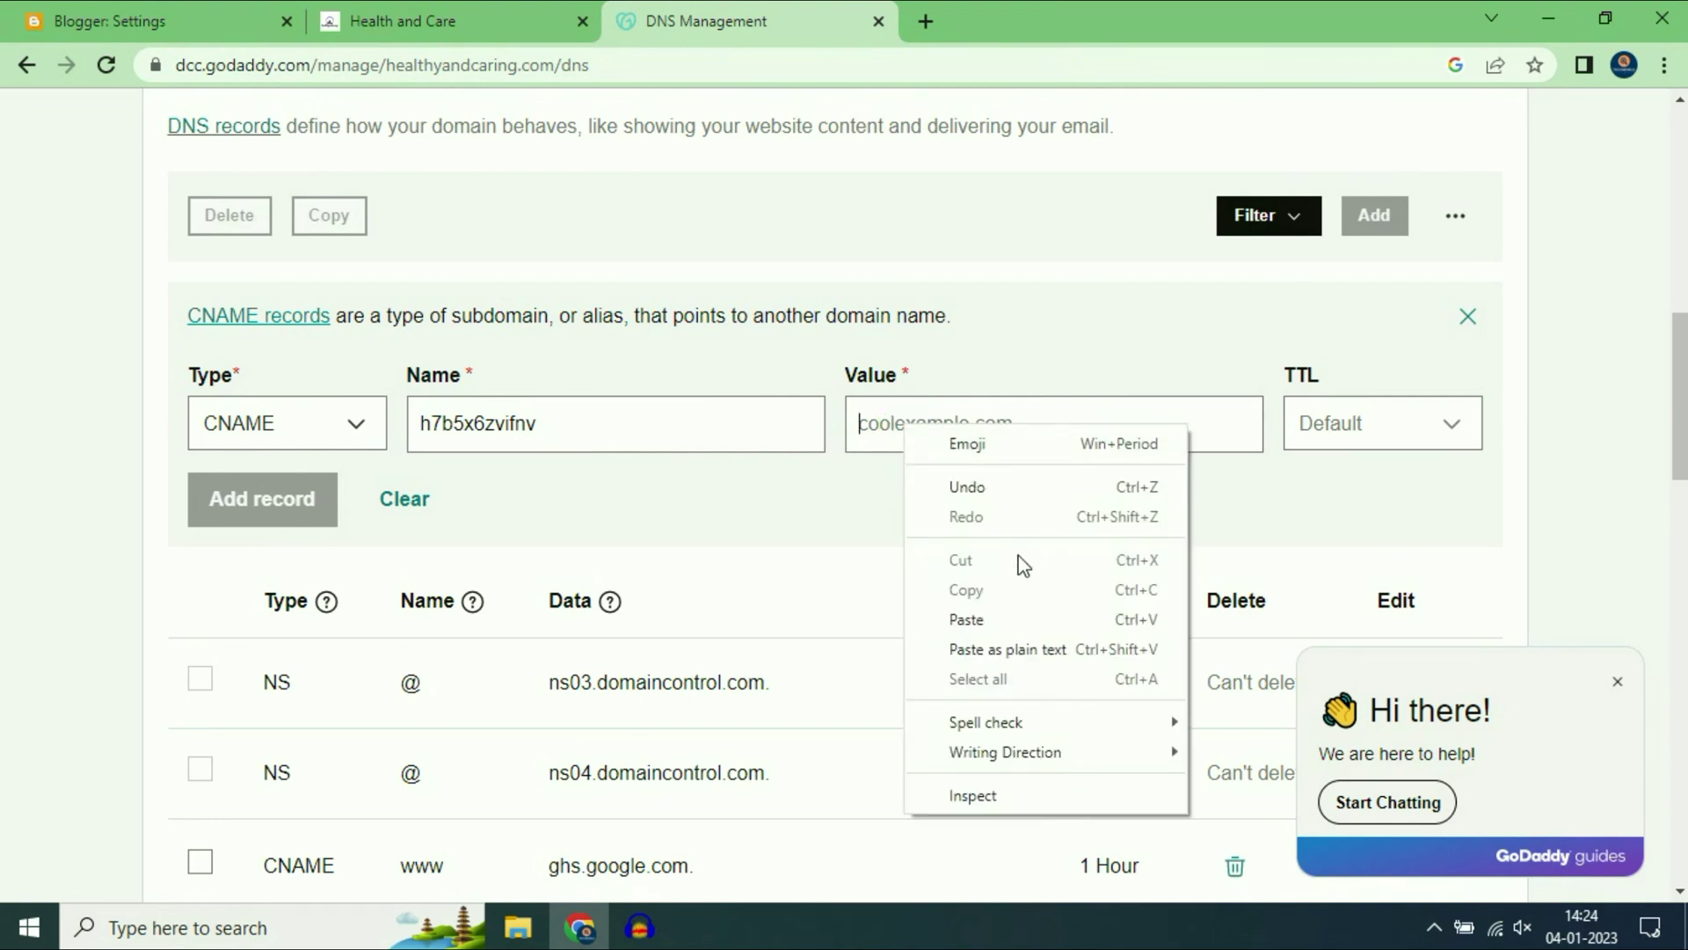
left_click(1011, 621)
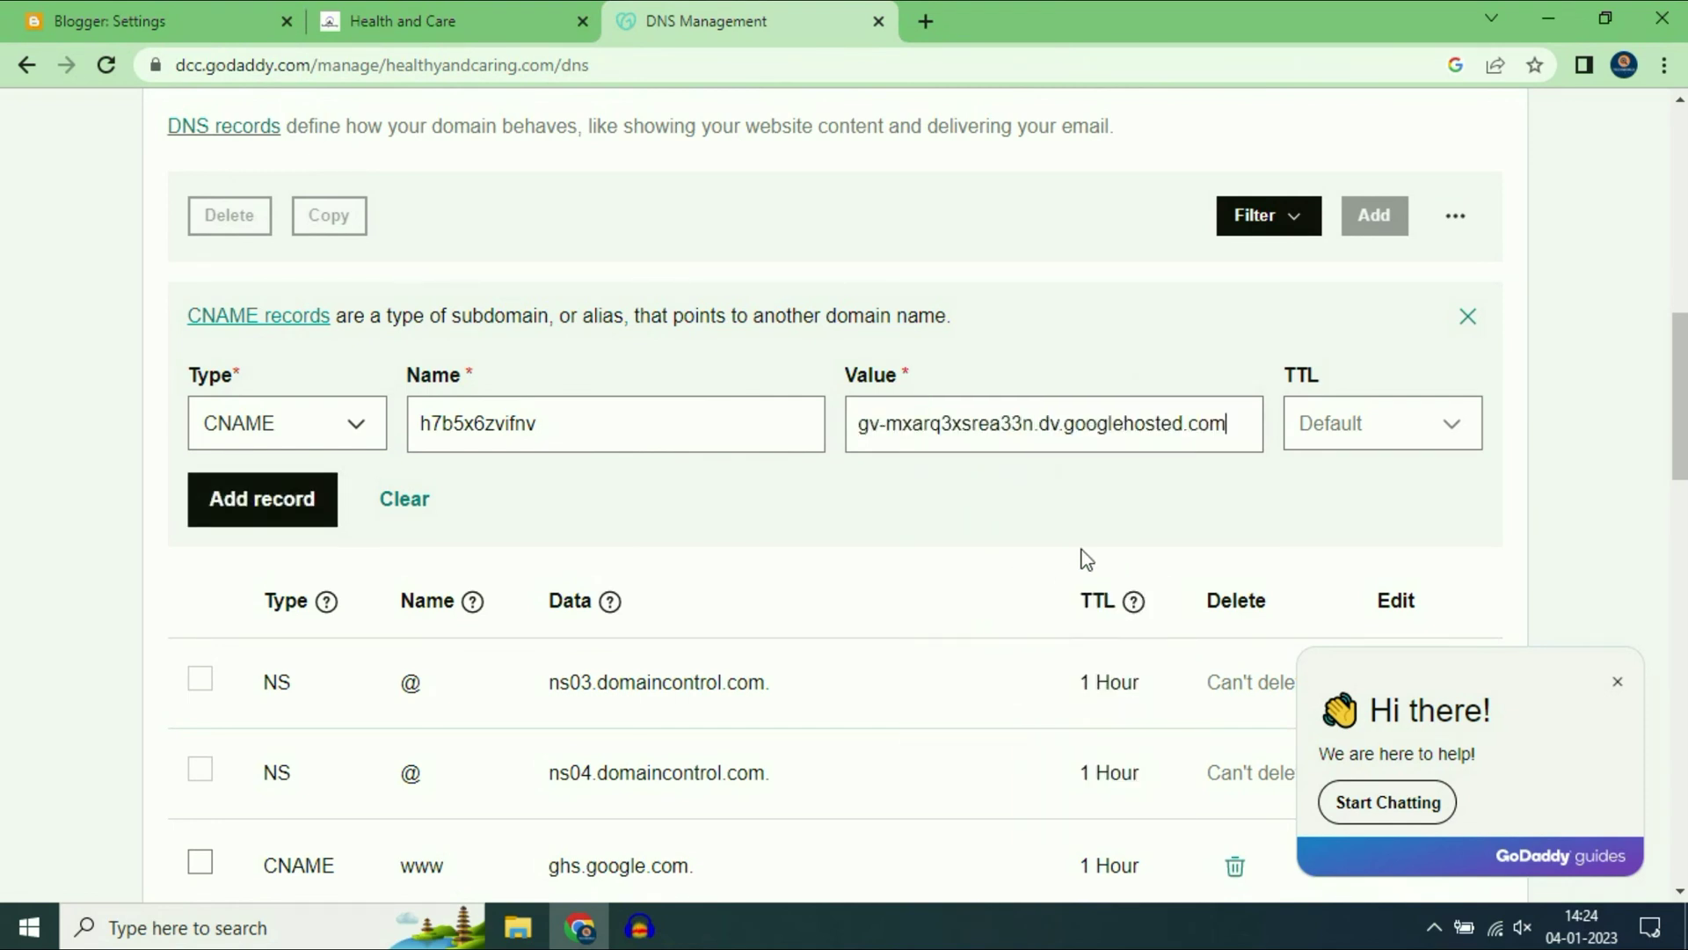
left_click(270, 517)
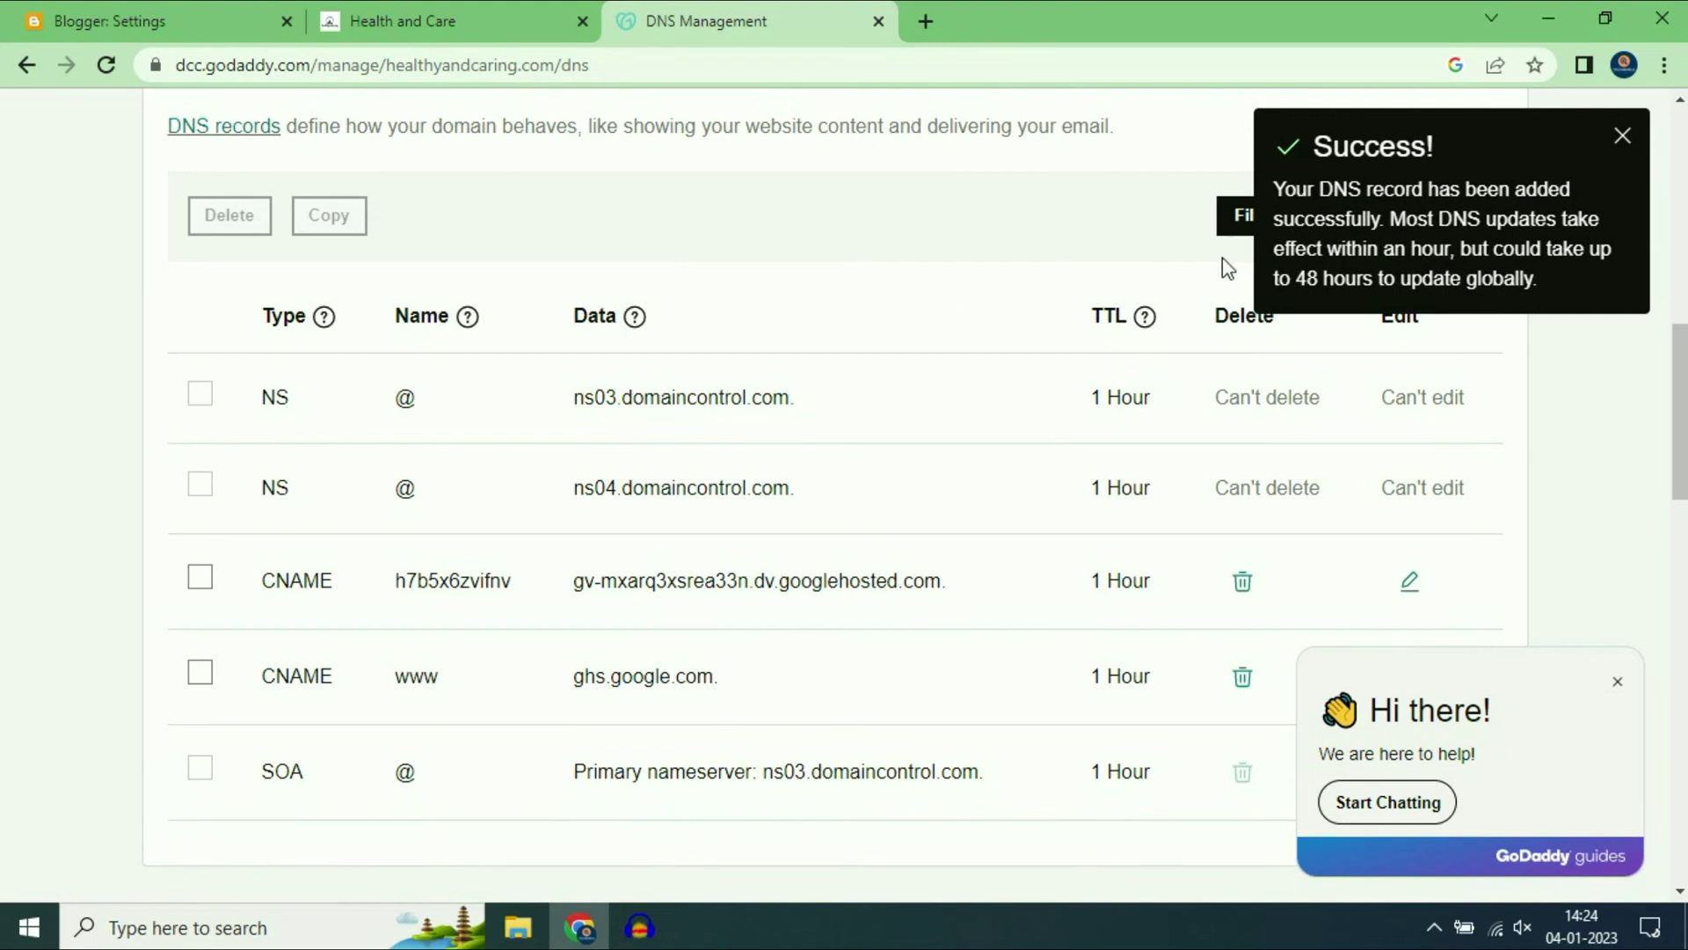
left_click(1621, 138)
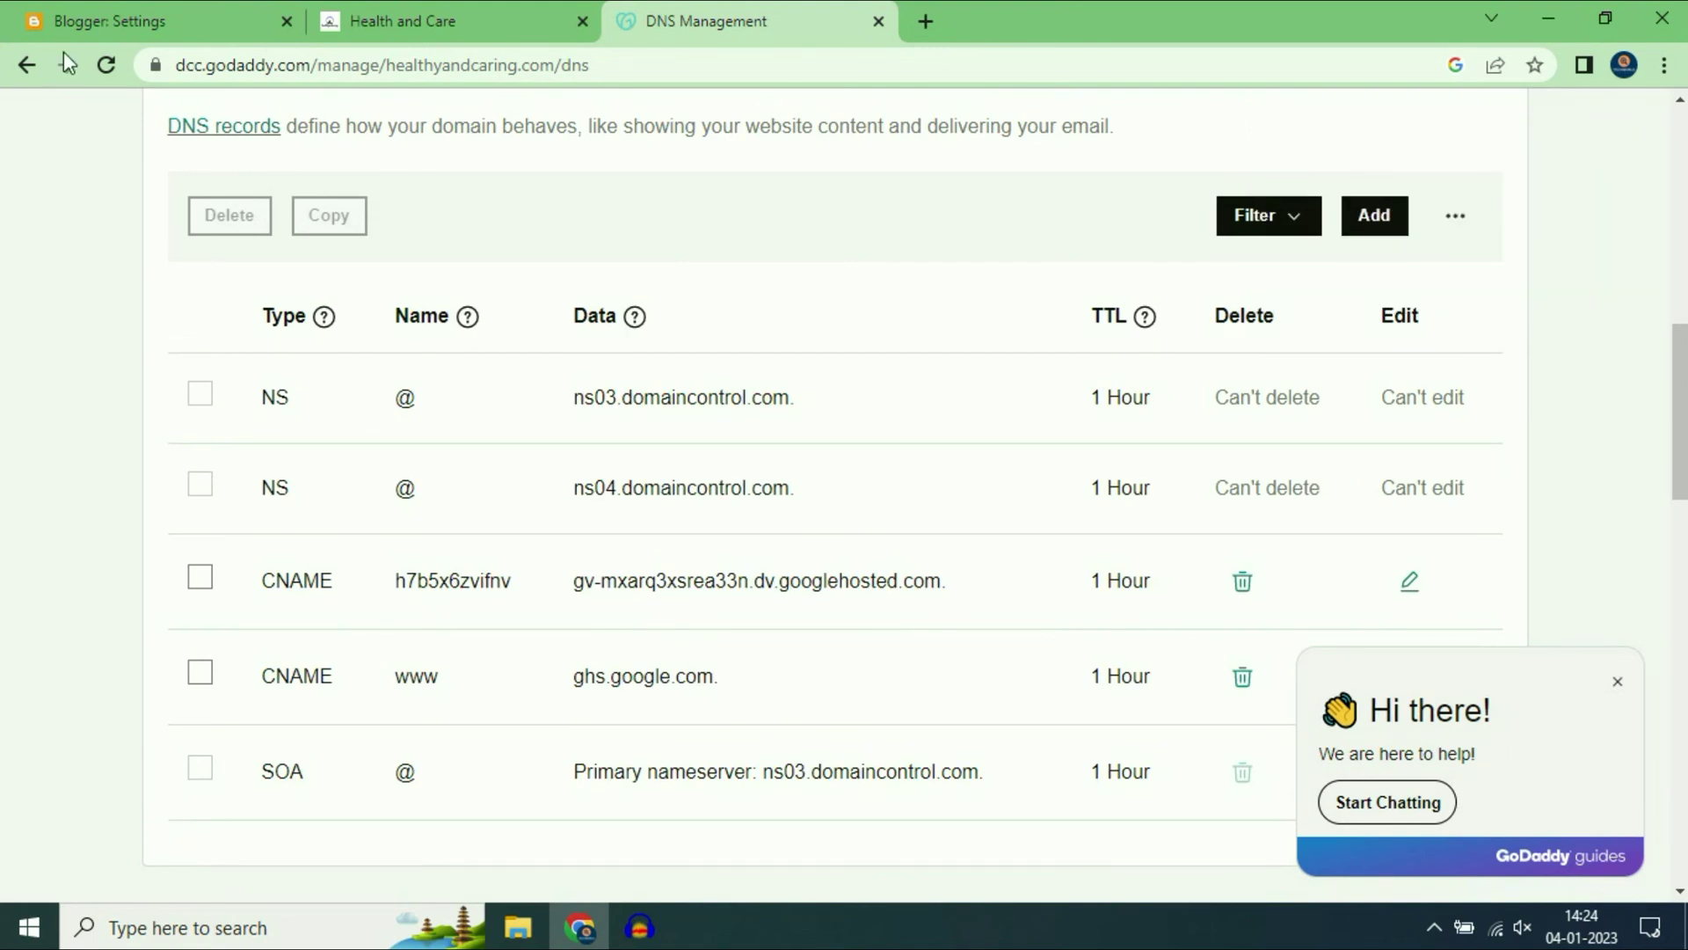
left_click(113, 76)
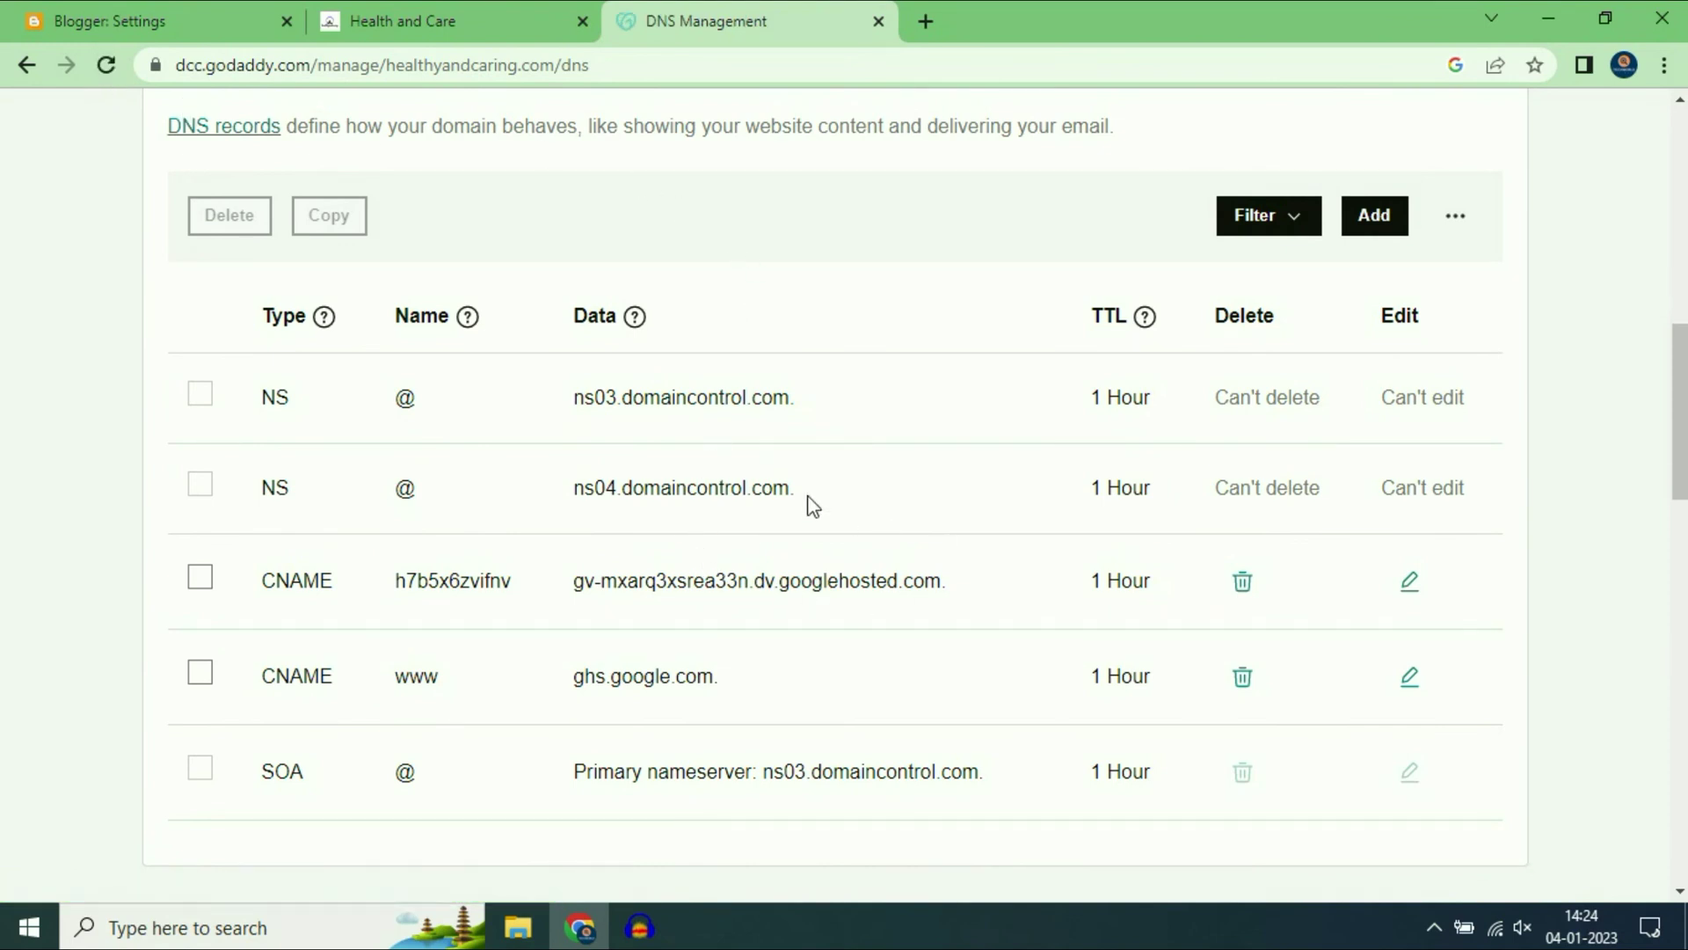
left_click(148, 10)
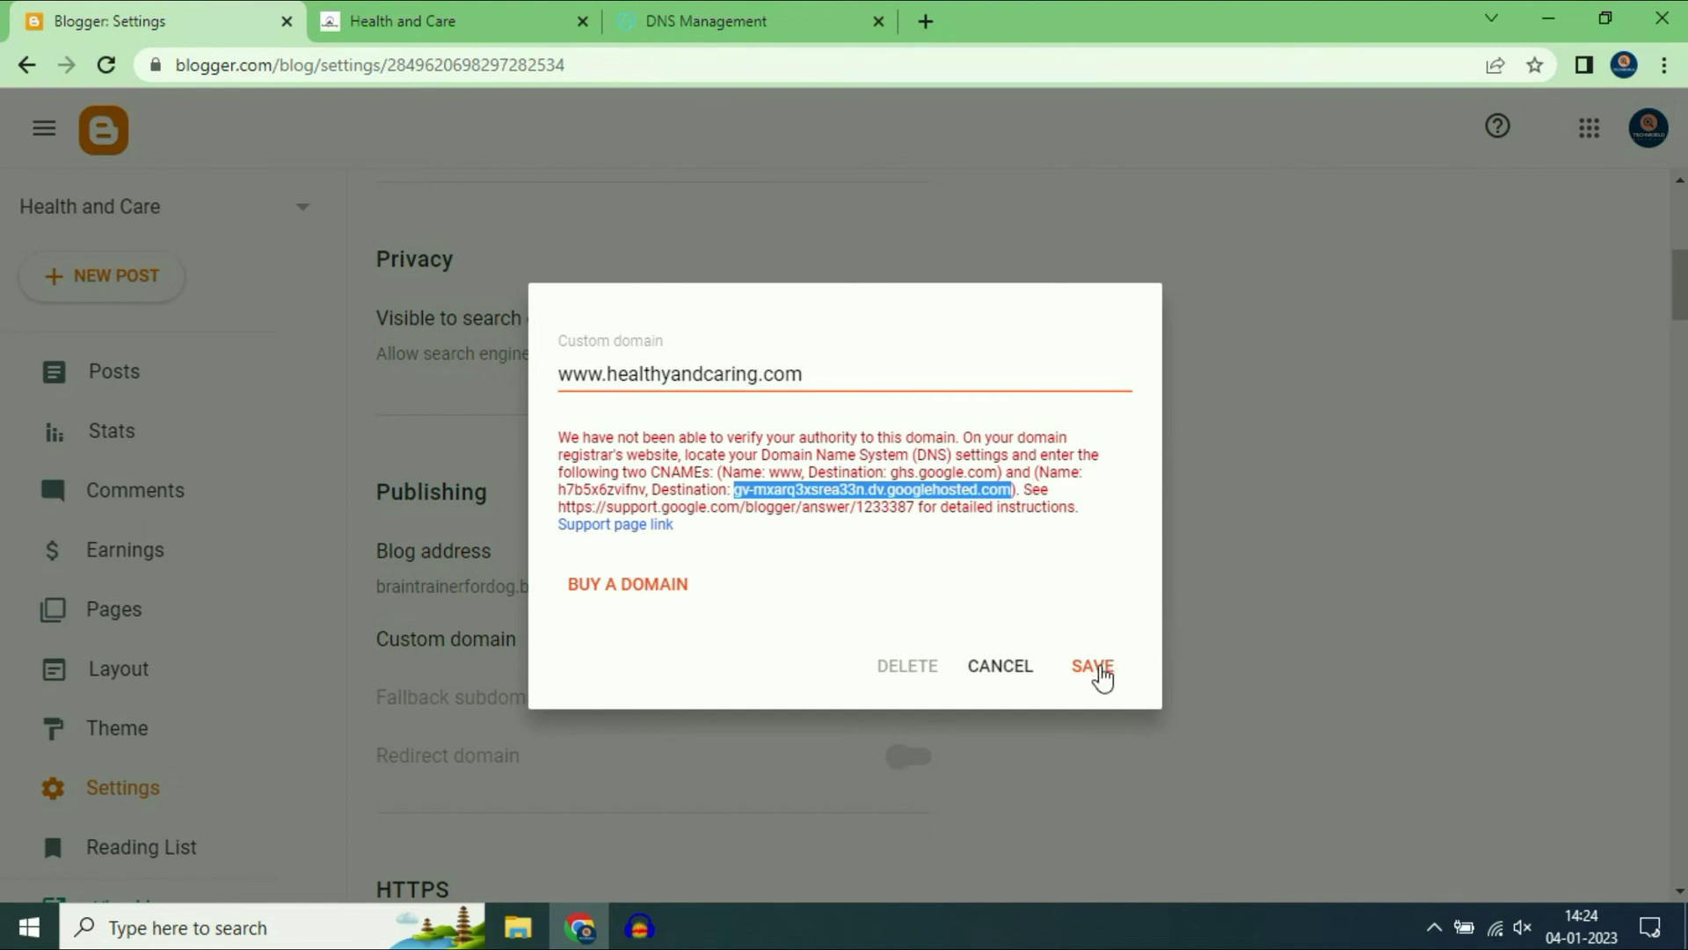
left_click(1096, 673)
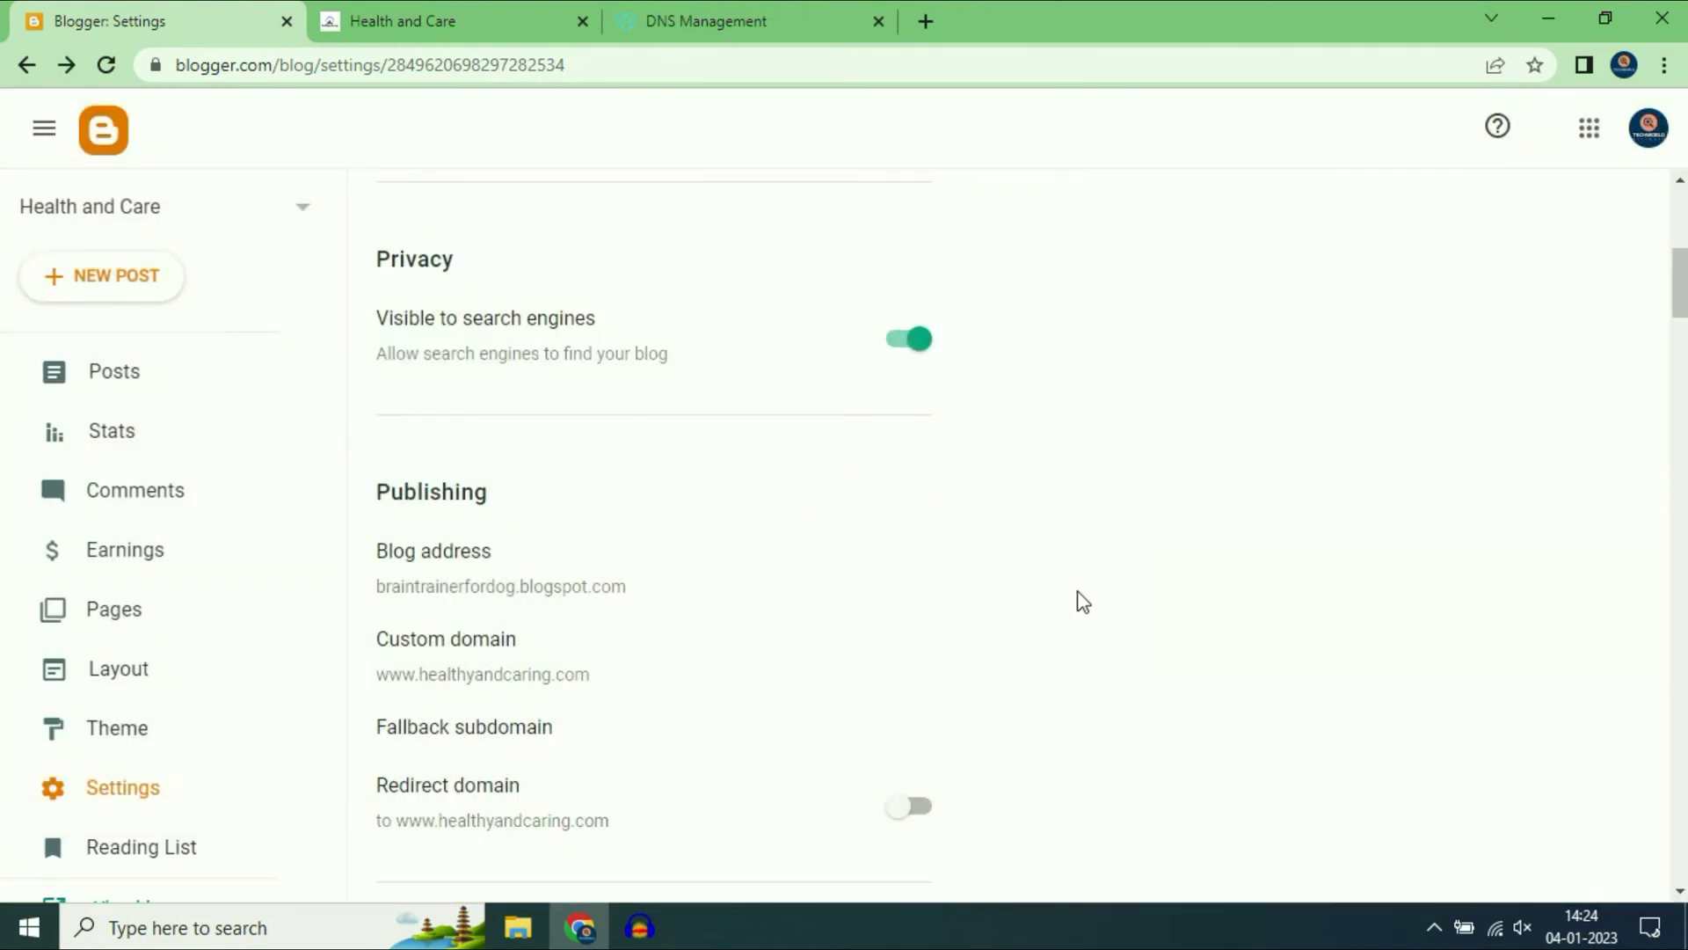
scroll(1028, 577, "down", 3)
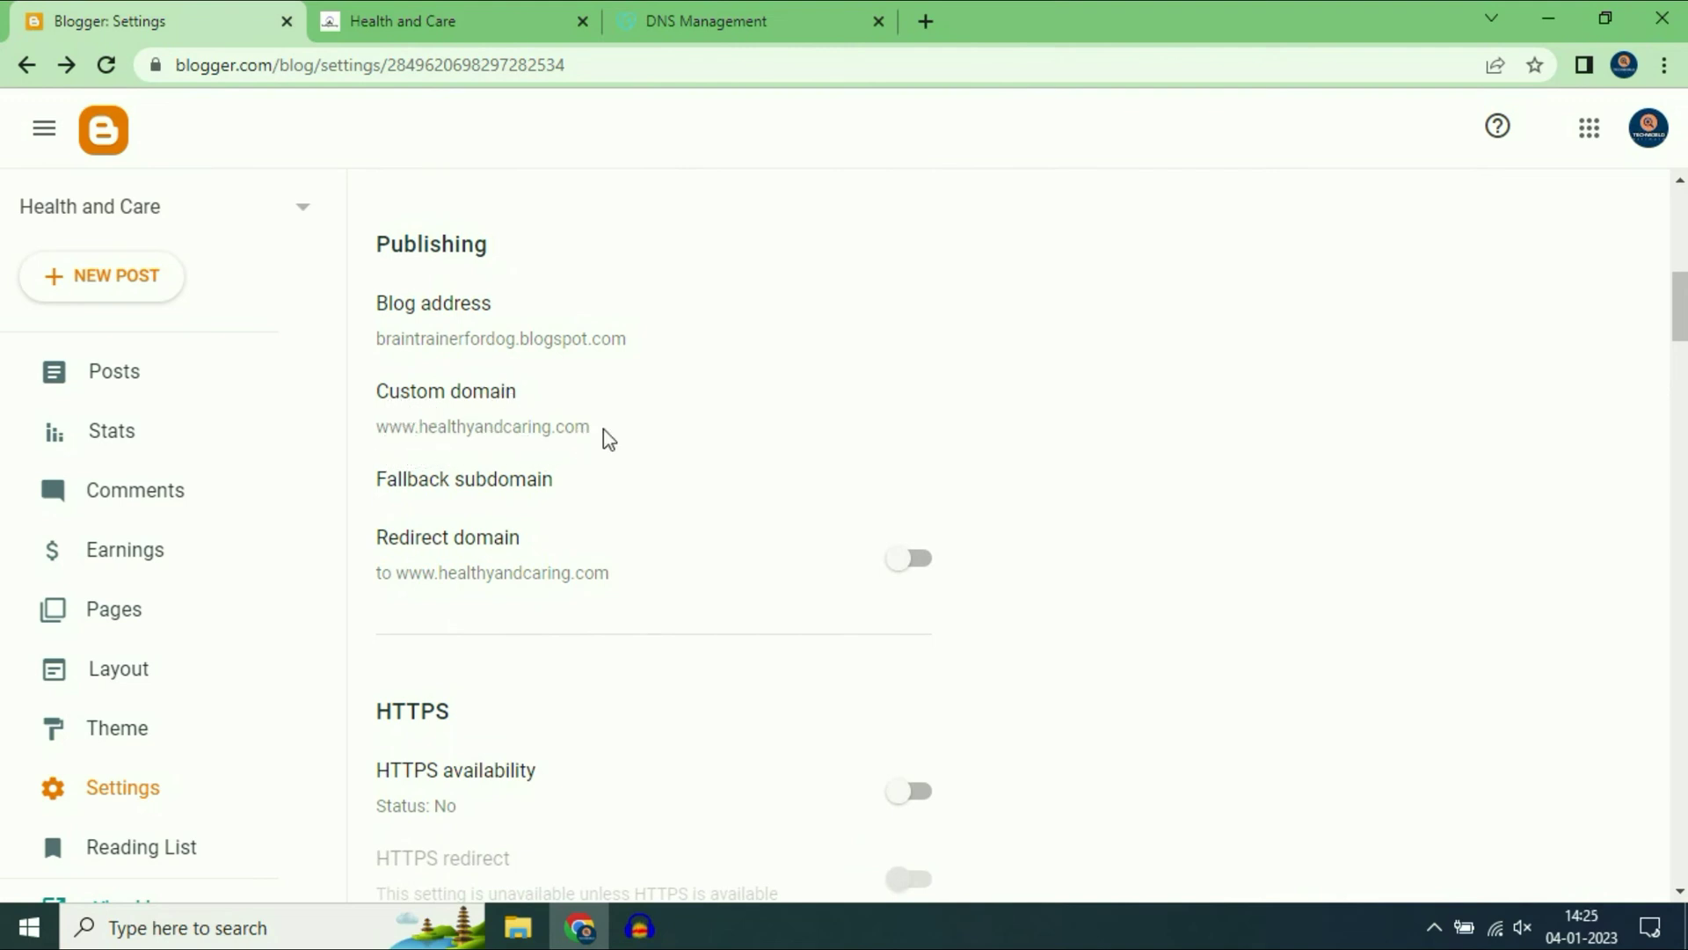
Switch on Redirect domain and HTTPS availability
scroll(826, 408, "down", 1)
scroll(826, 408, "down", 1)
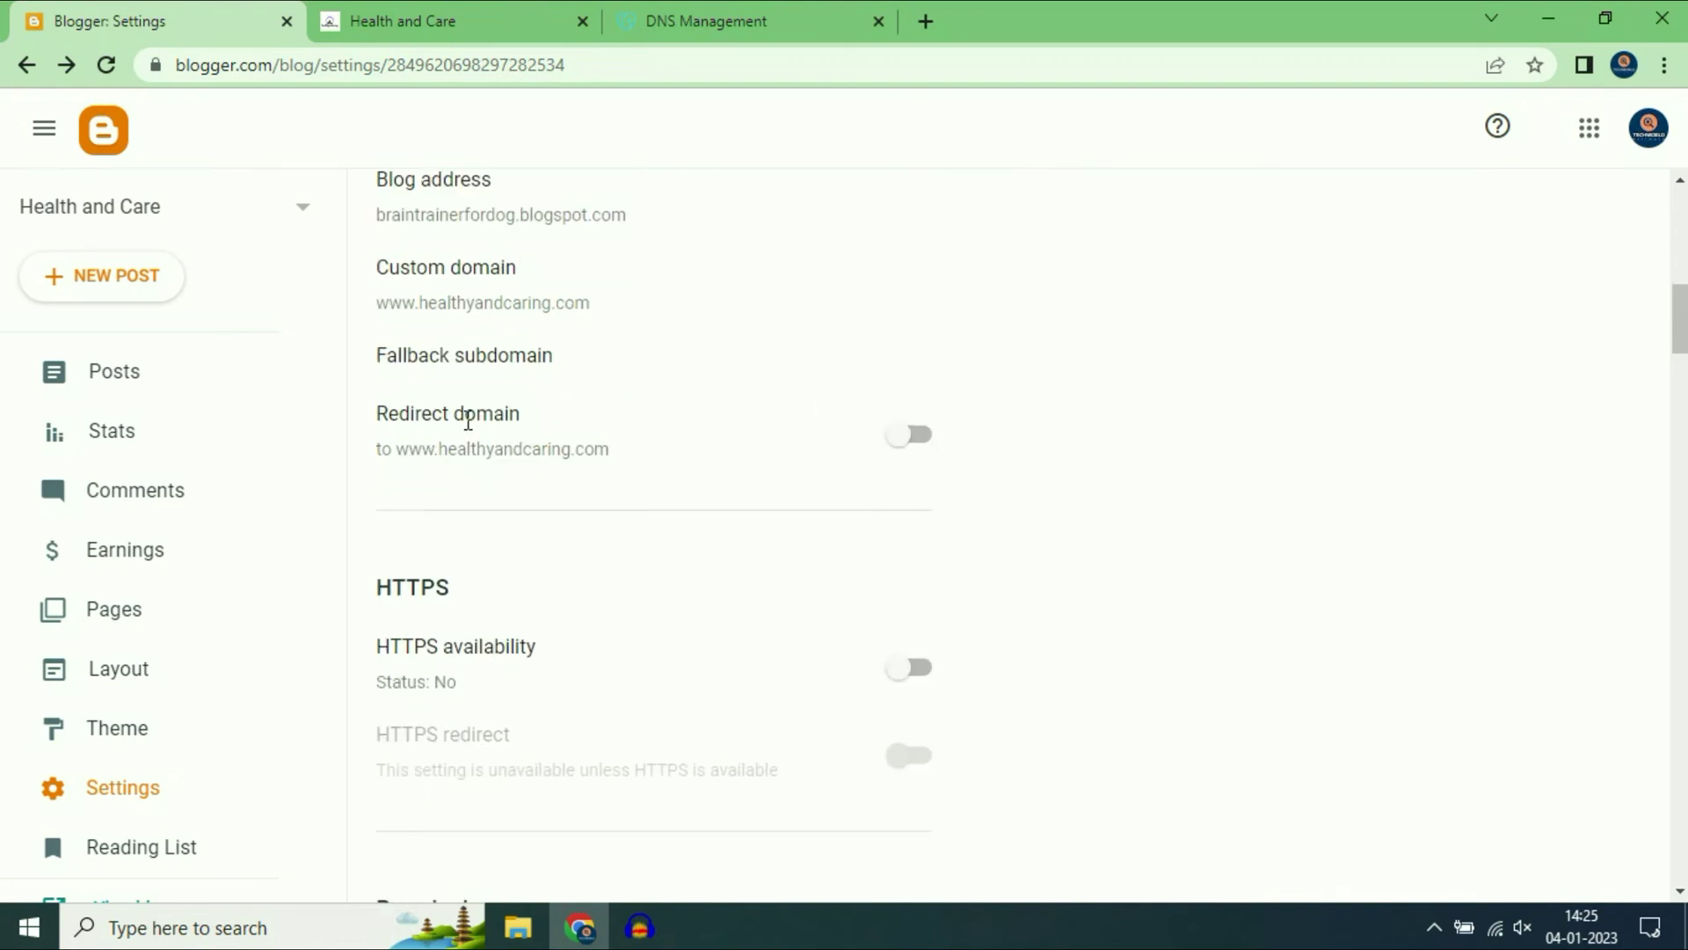
left_click(910, 438)
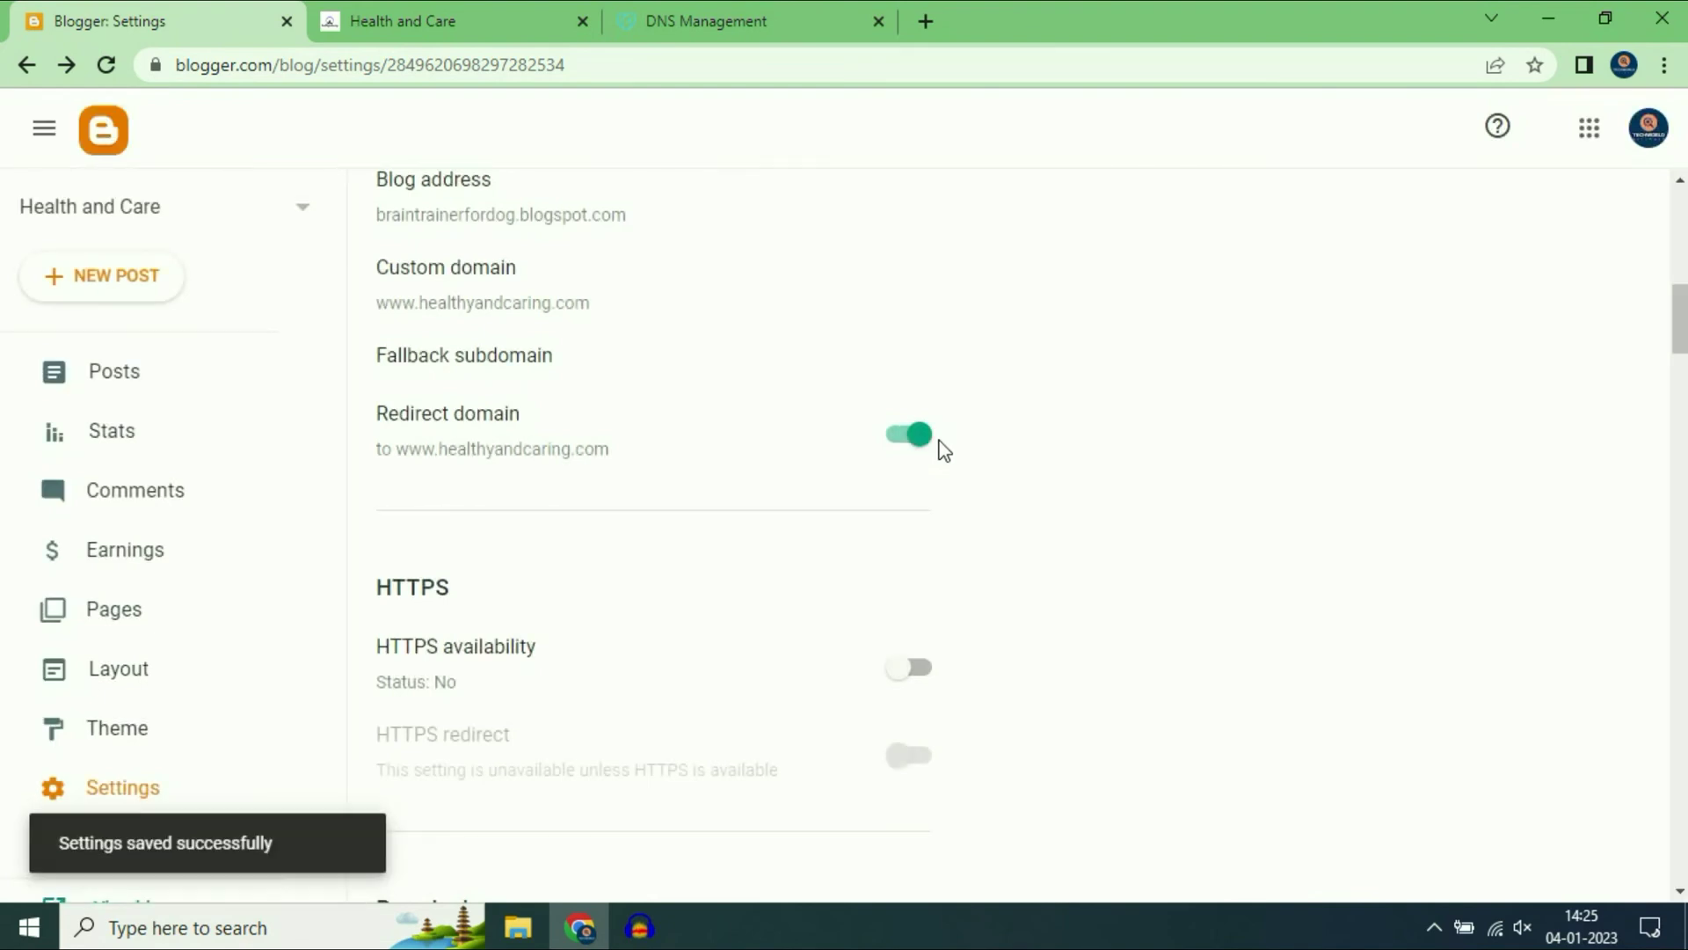
scroll(689, 410, "down", 1)
scroll(688, 410, "down", 1)
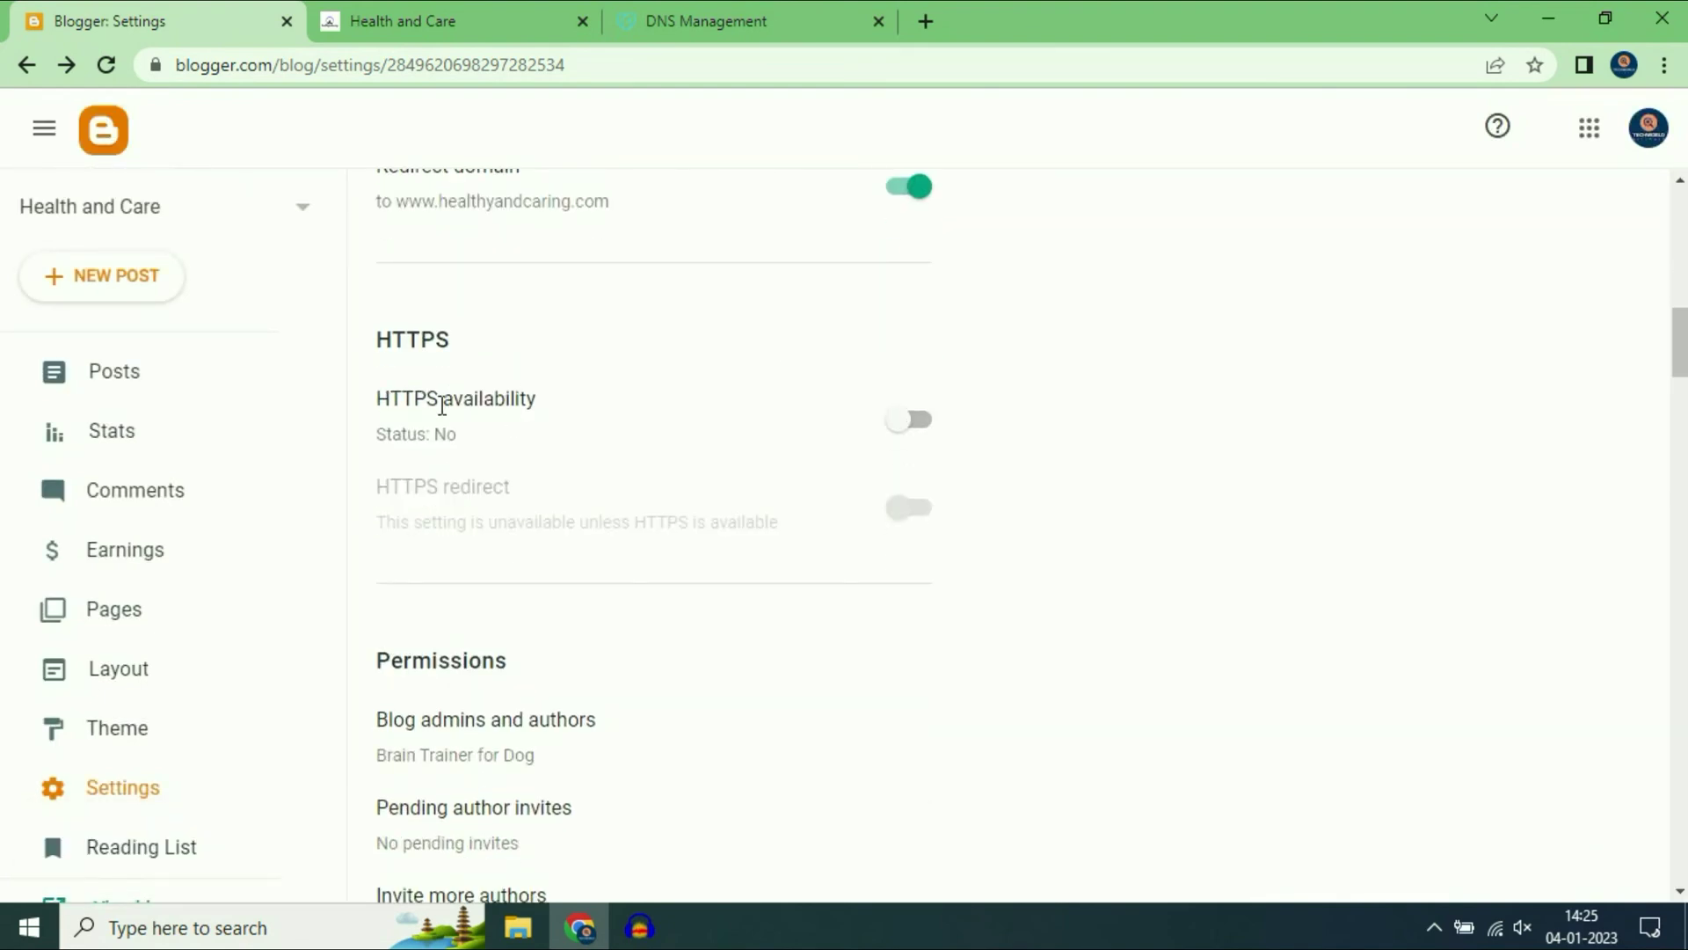
left_click(915, 418)
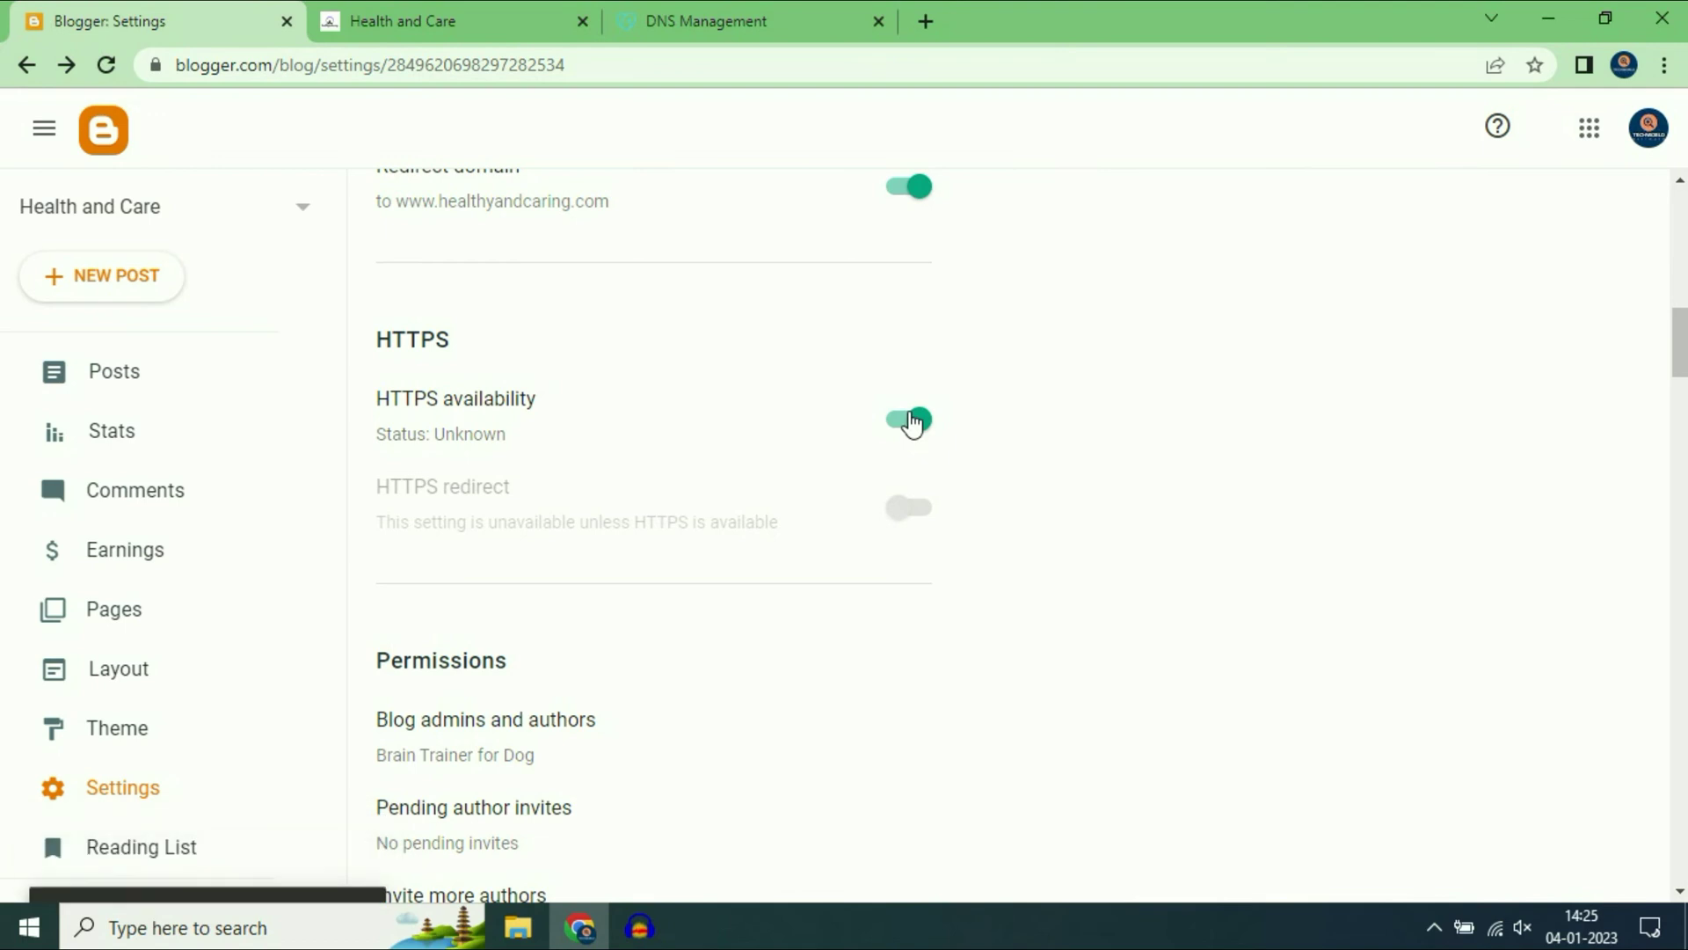
key("ctrl+t")
left_click(867, 67)
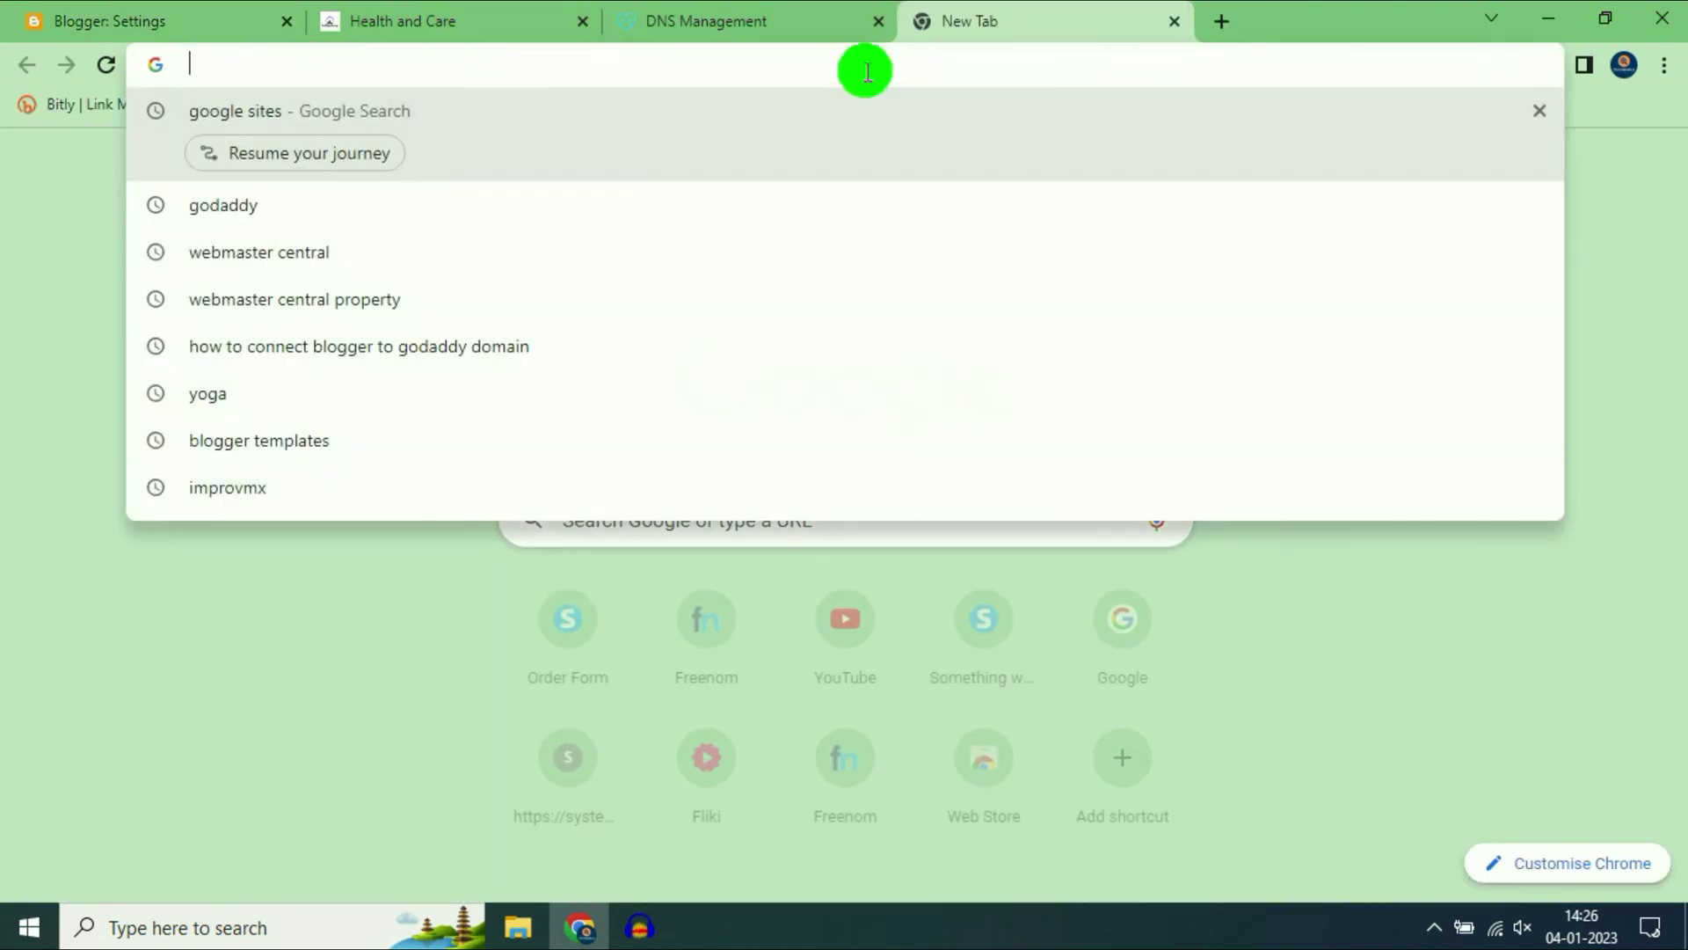
right_click(869, 76)
left_click(928, 238)
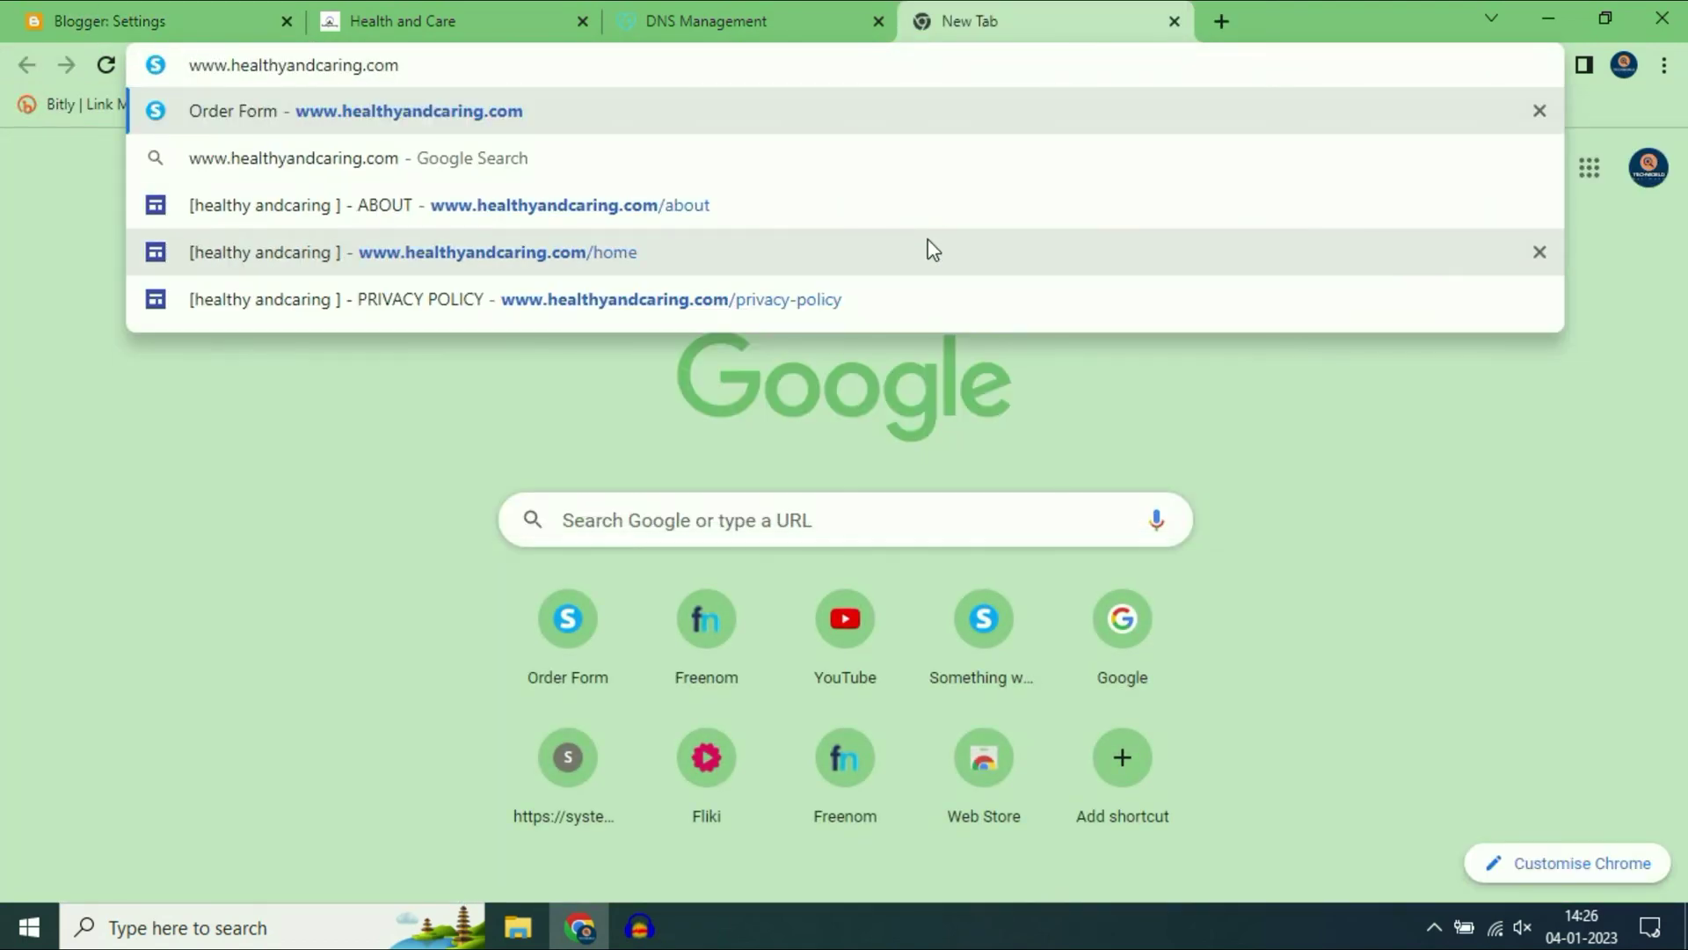
key("Return")
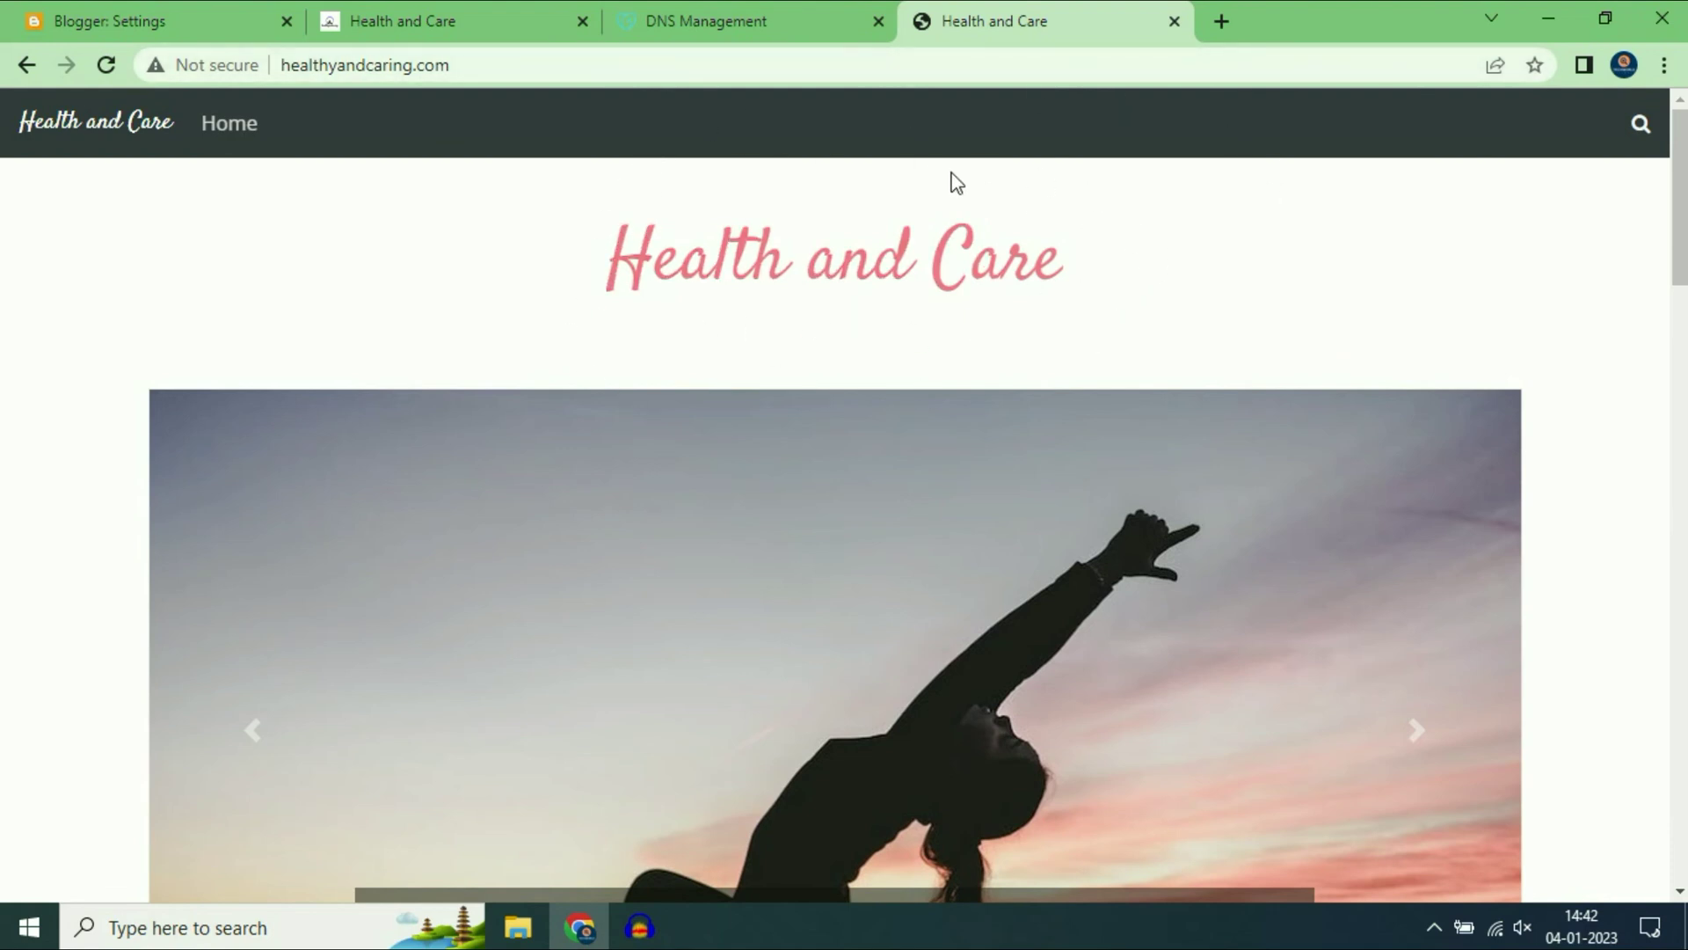
left_click(1020, 64)
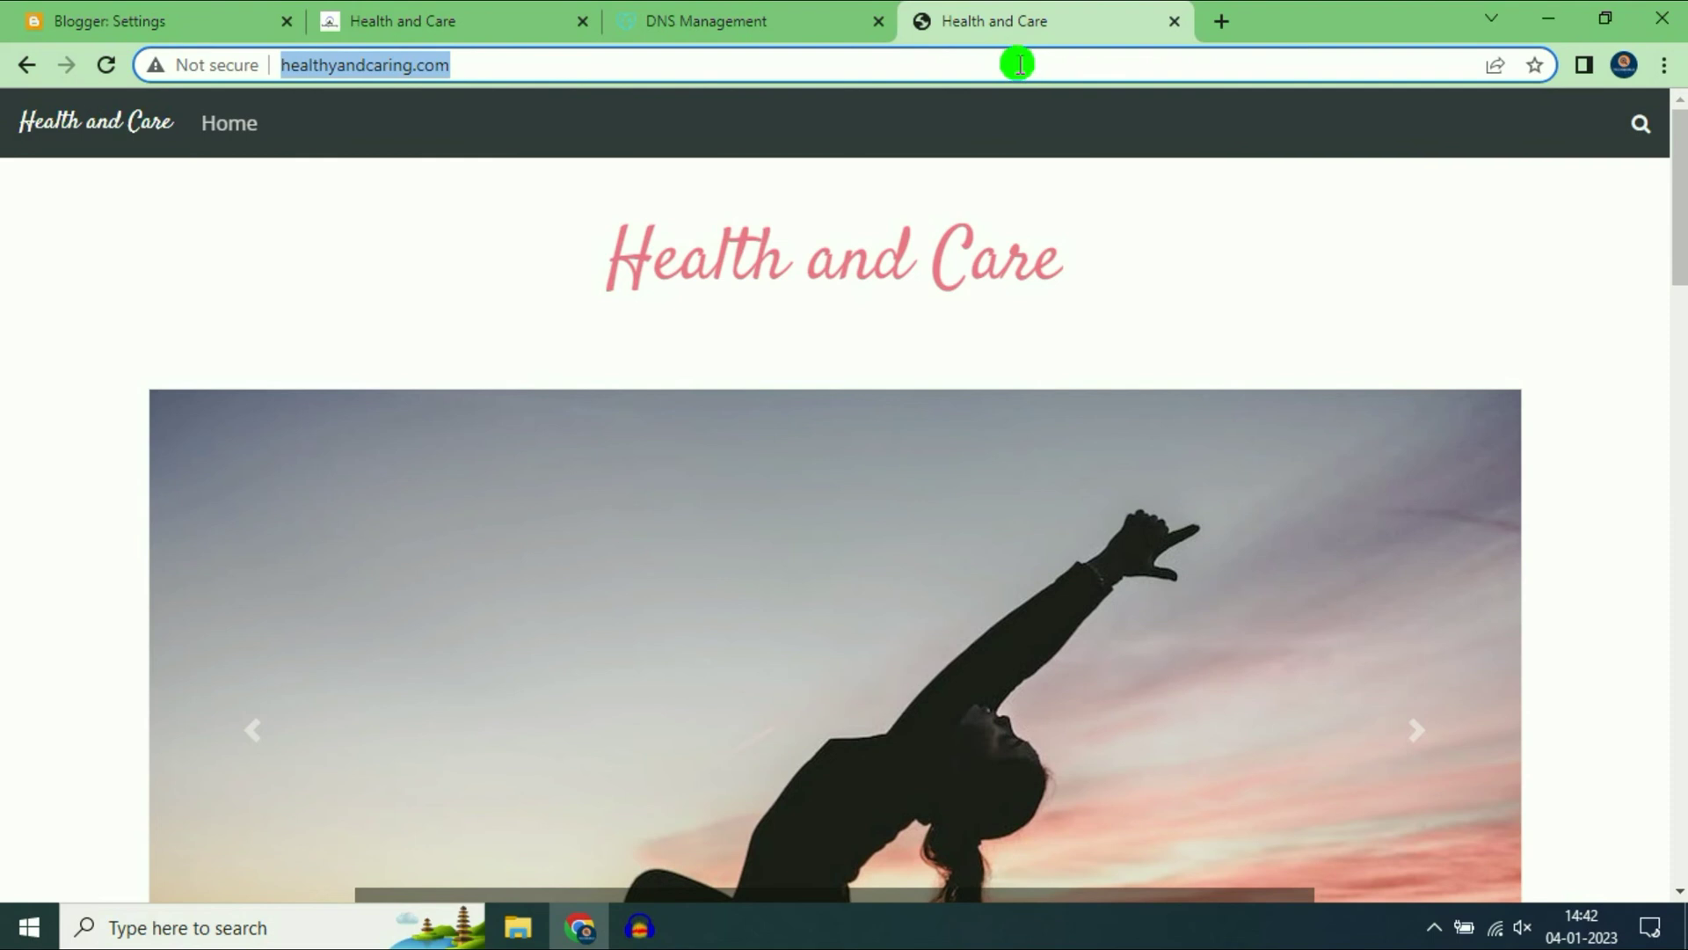
key("Return")
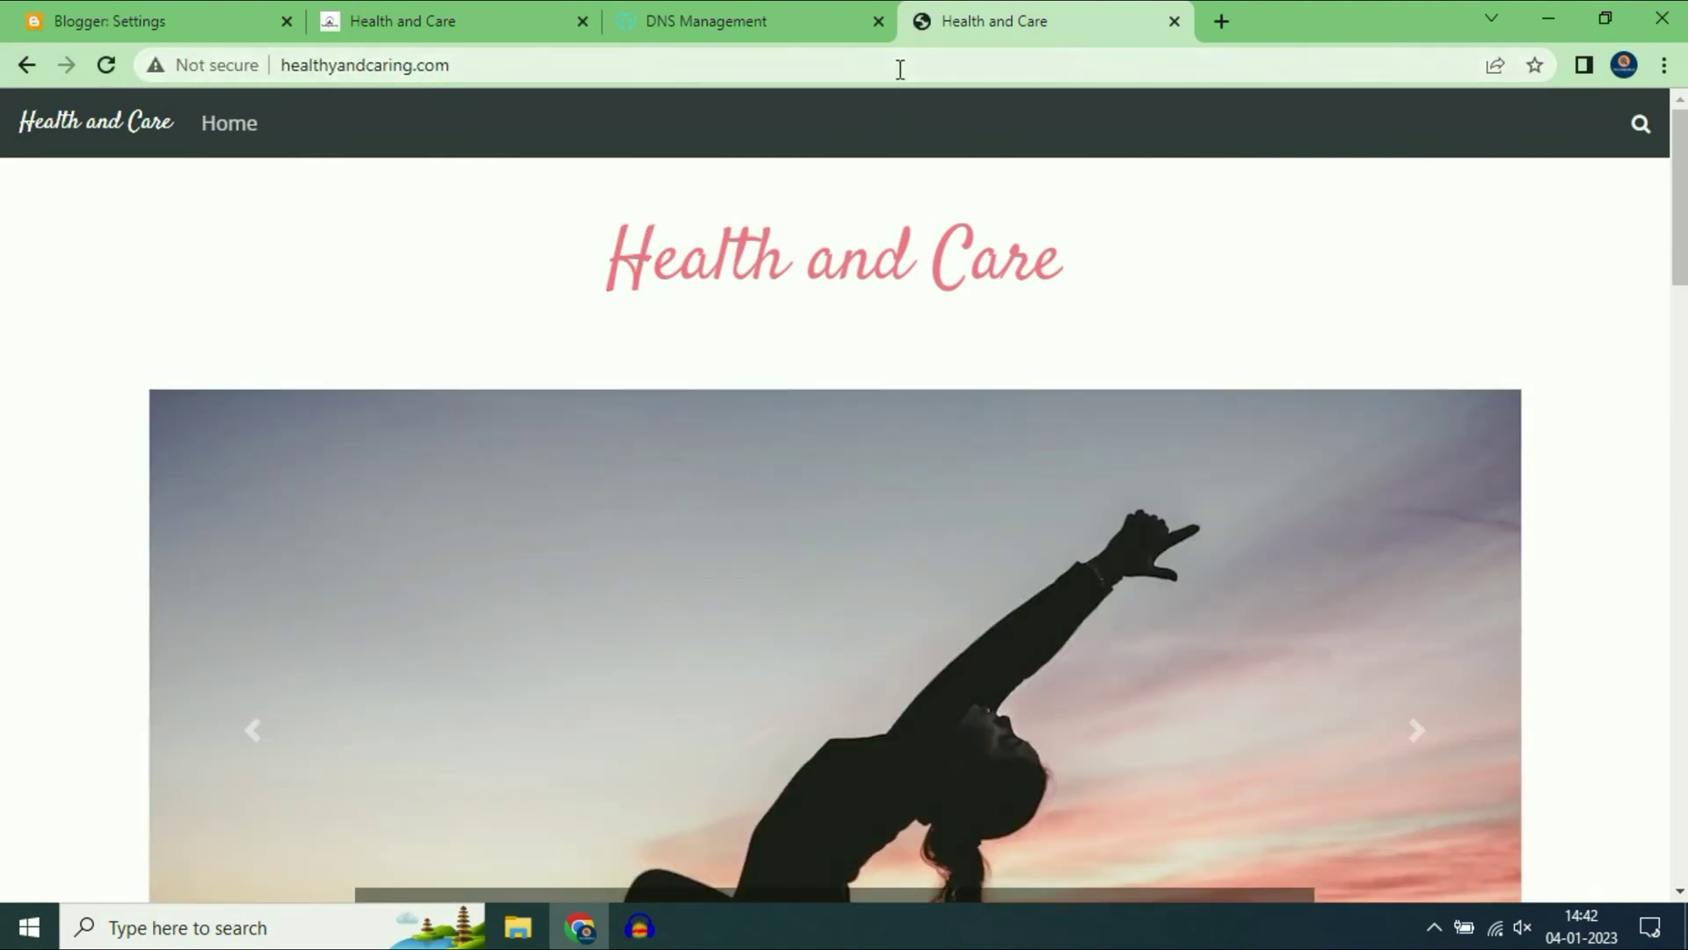
double_click(900, 66)
left_click(901, 66)
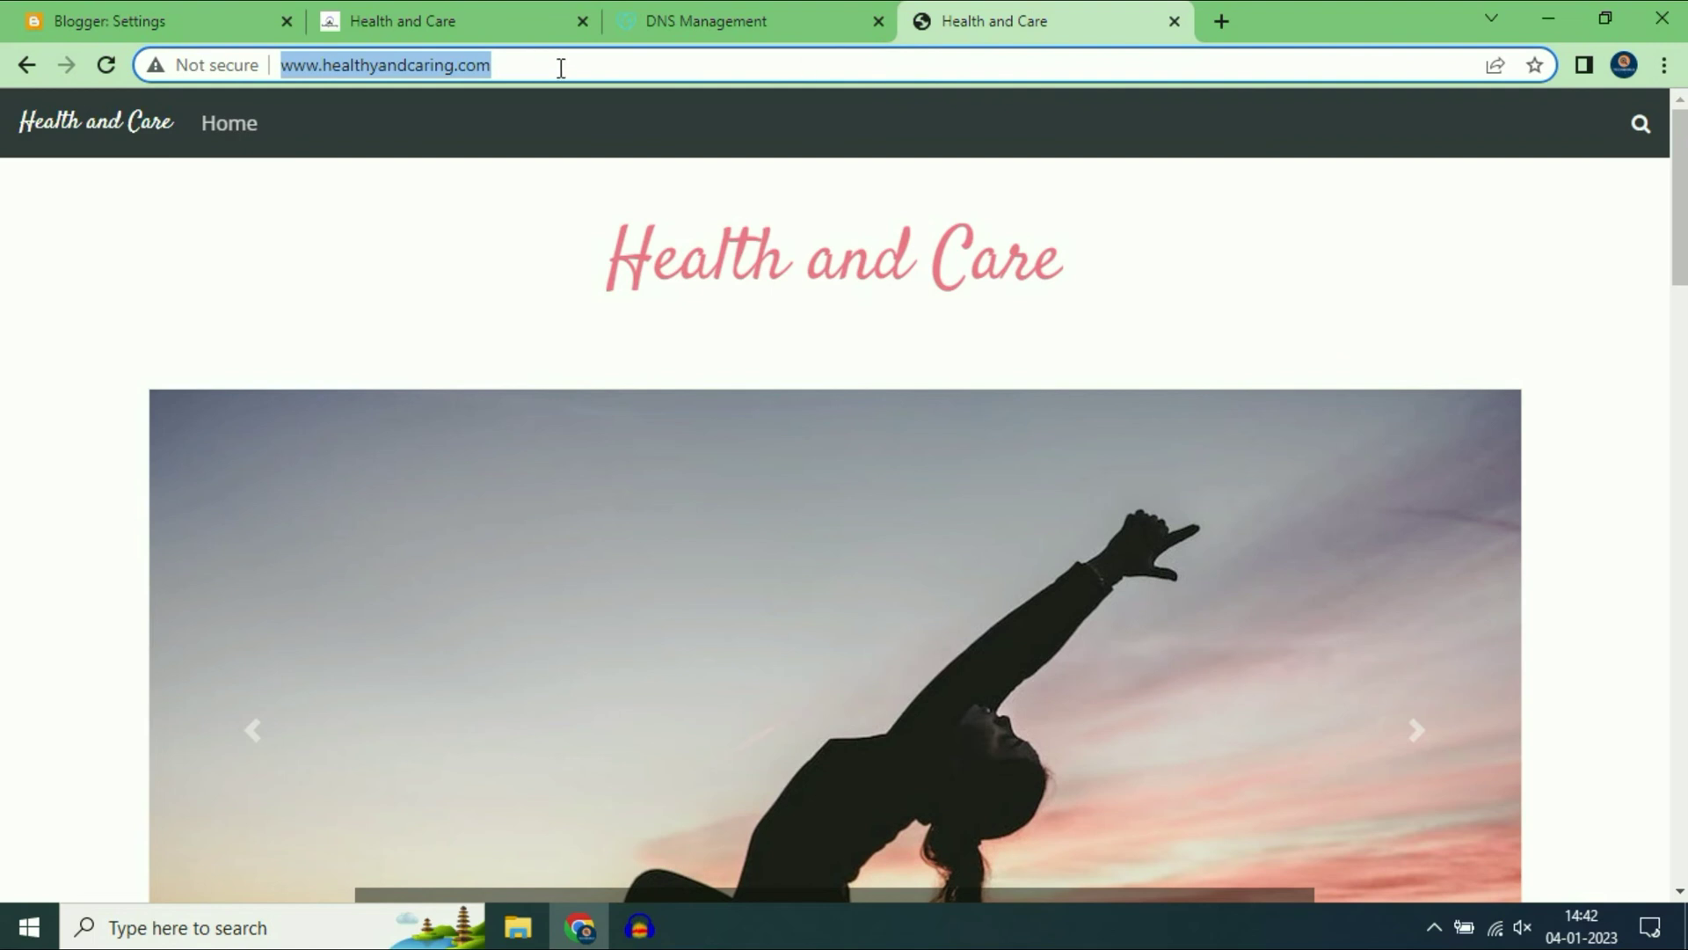
right_click(385, 58)
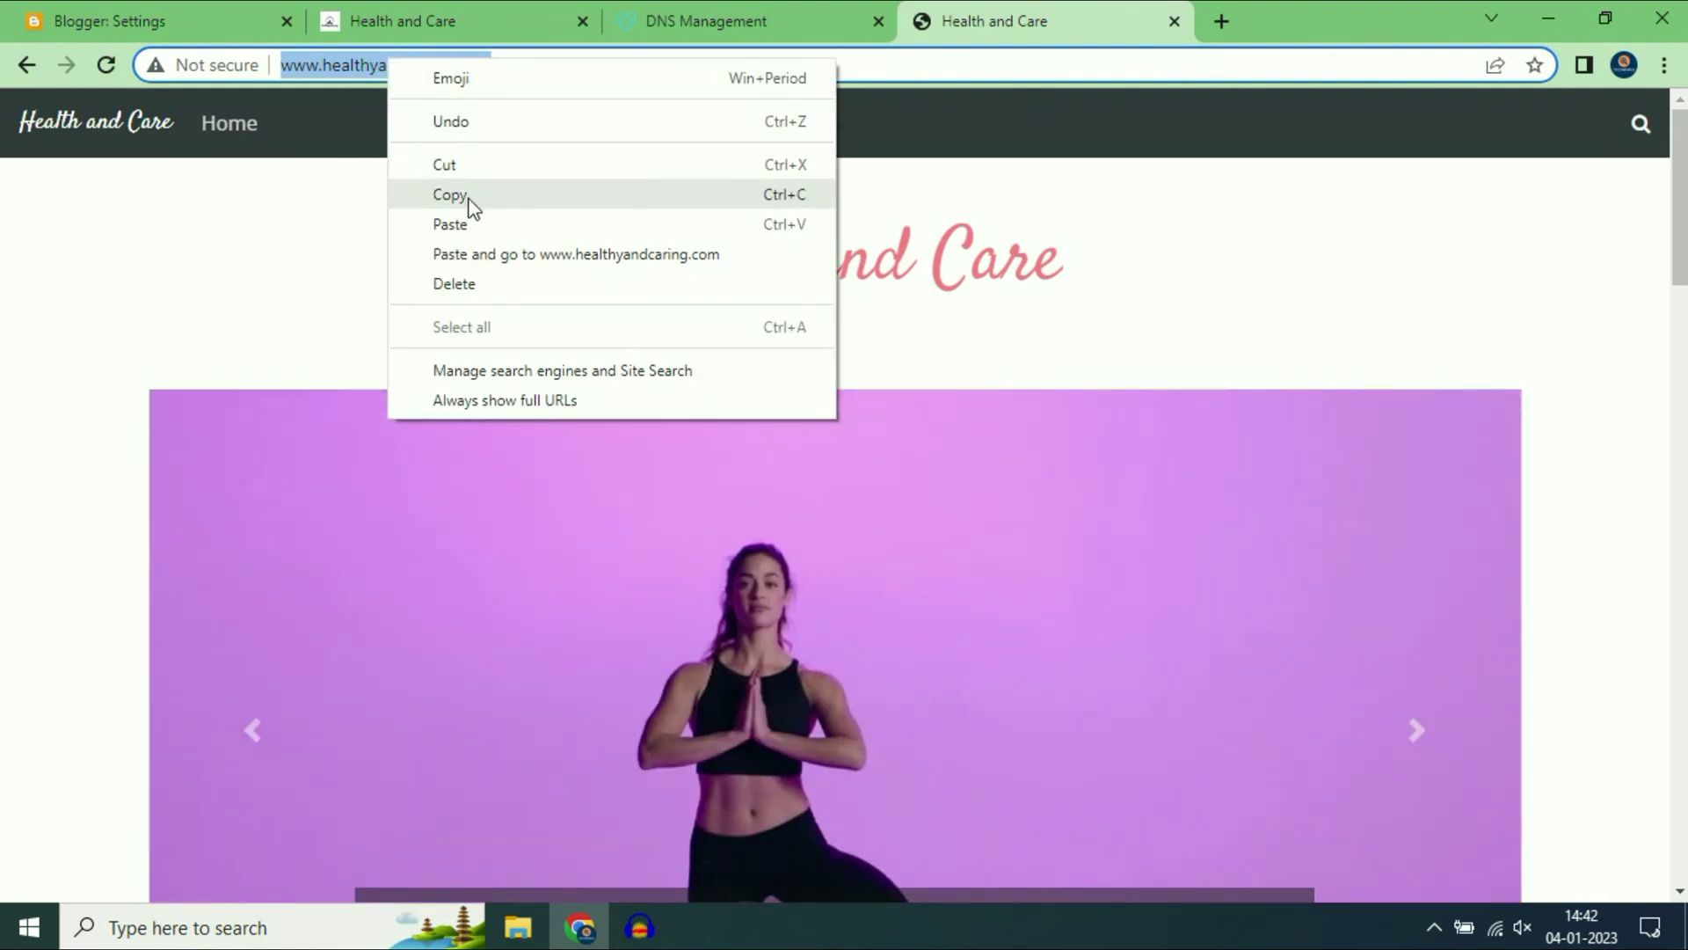
left_click(464, 199)
left_click(1236, 27)
right_click(1172, 64)
left_click(1232, 230)
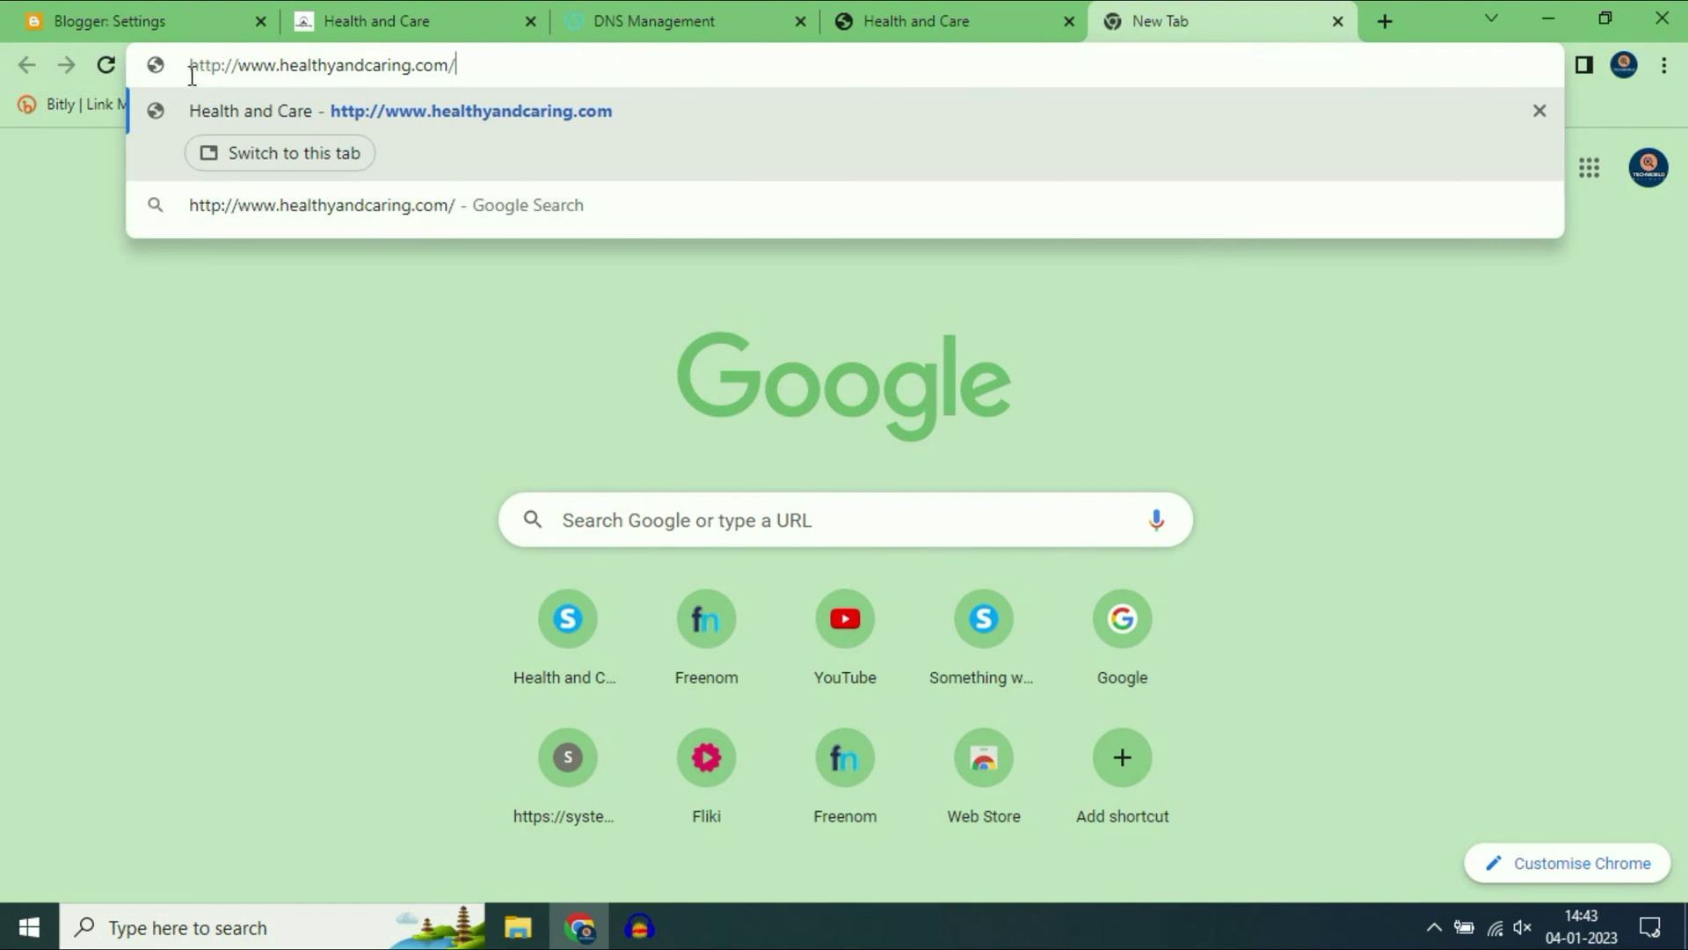
left_click_drag(219, 69, 185, 68)
Check that Blogger's HTTPS availability status for the custom domain still reads Pending
left_click(164, 13)
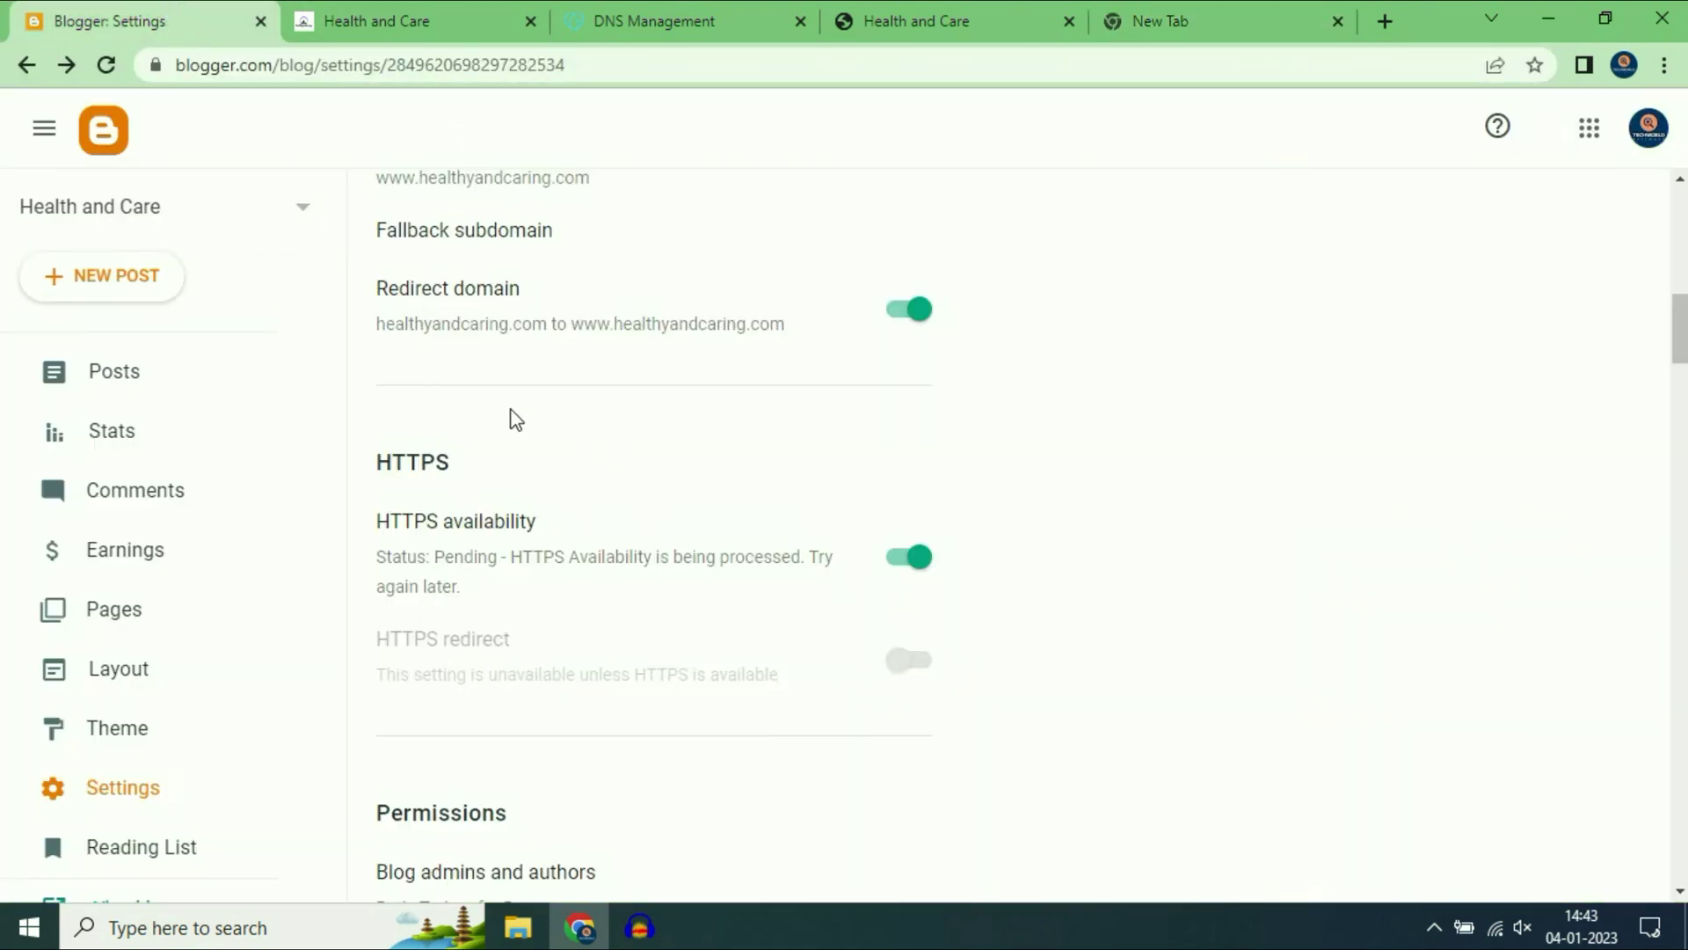
scroll(516, 420, "down", 1)
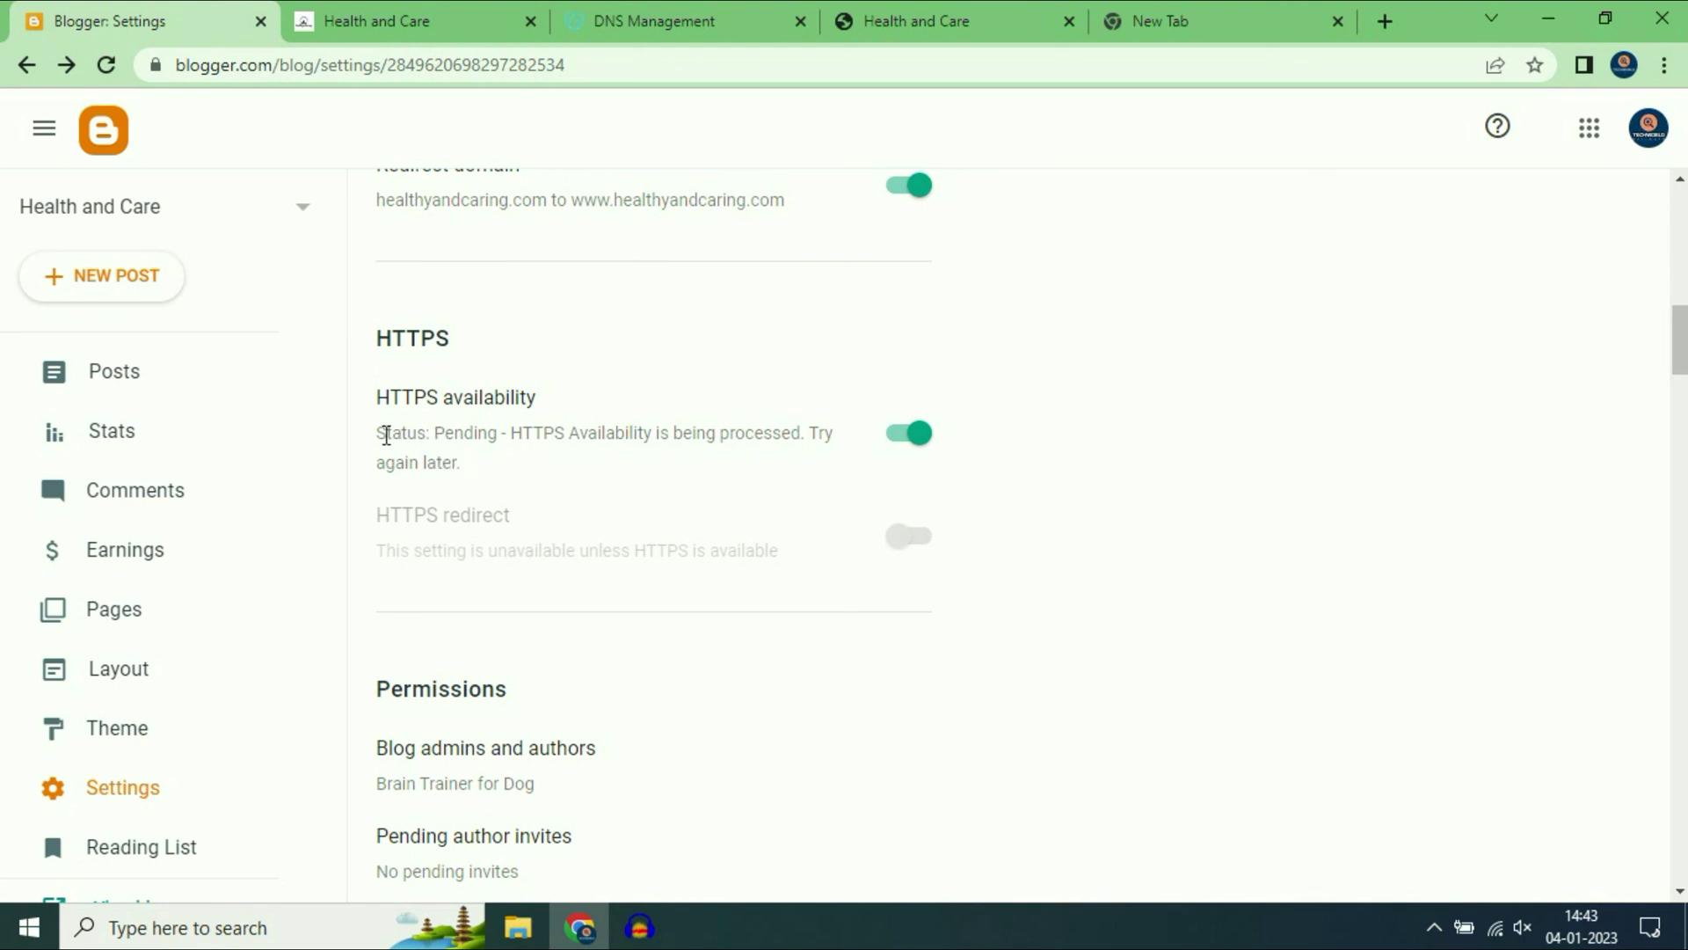
left_click_drag(378, 434, 510, 440)
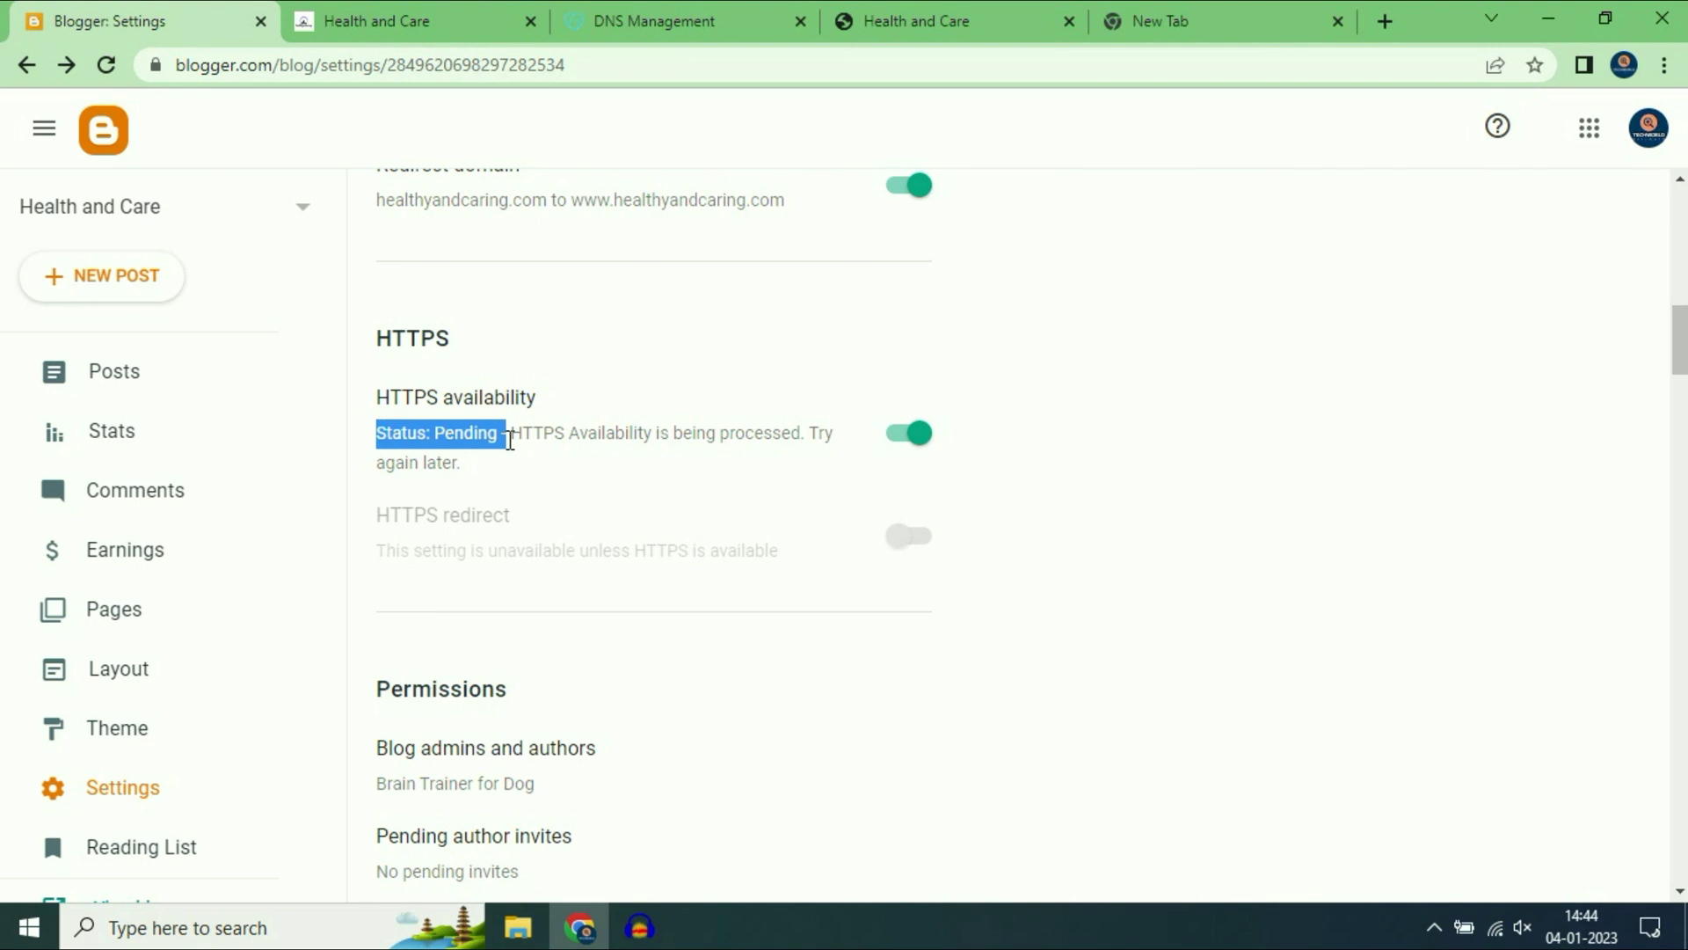
left_click(602, 432)
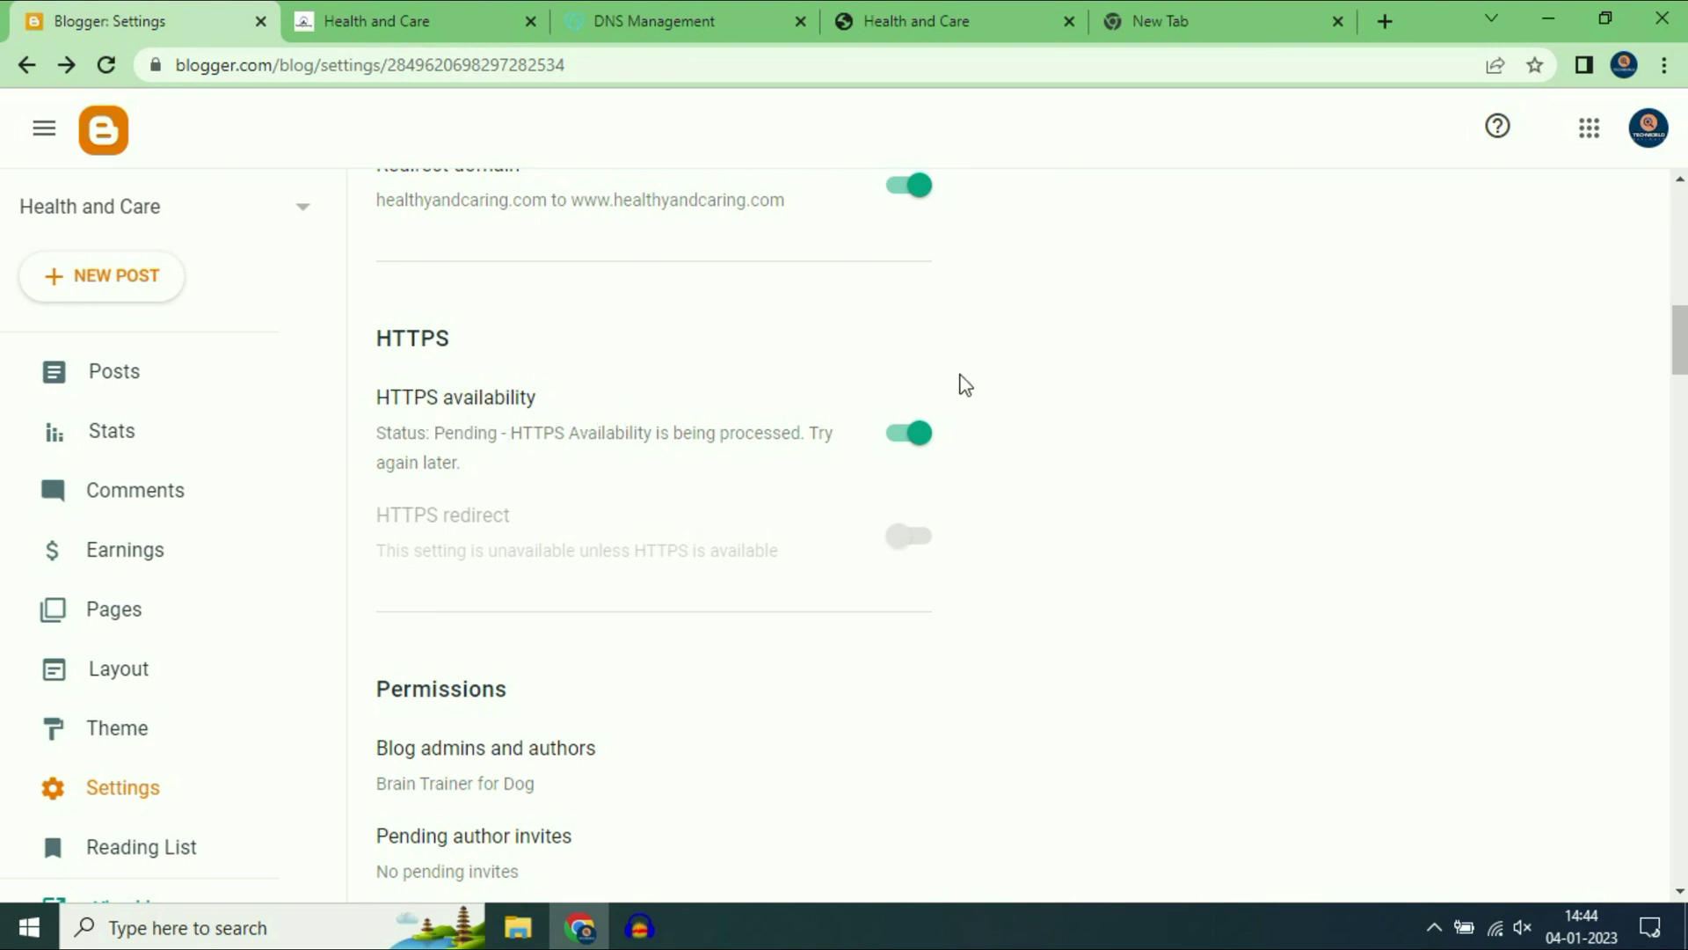
left_click(988, 4)
left_click(1044, 68)
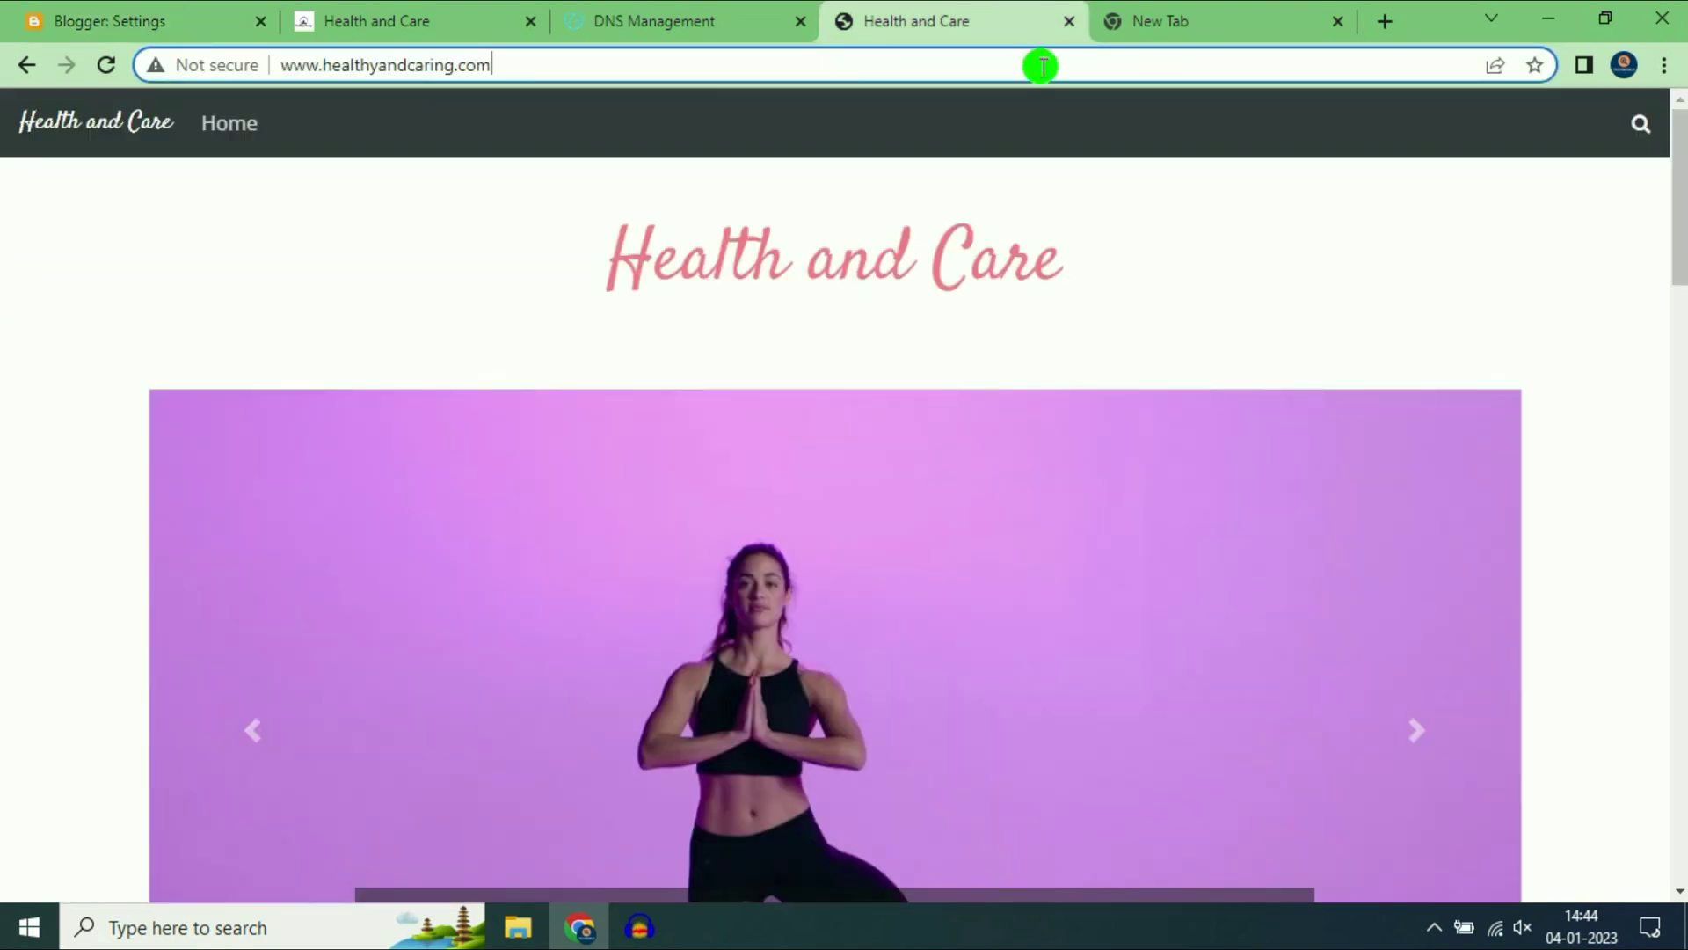
key("Return")
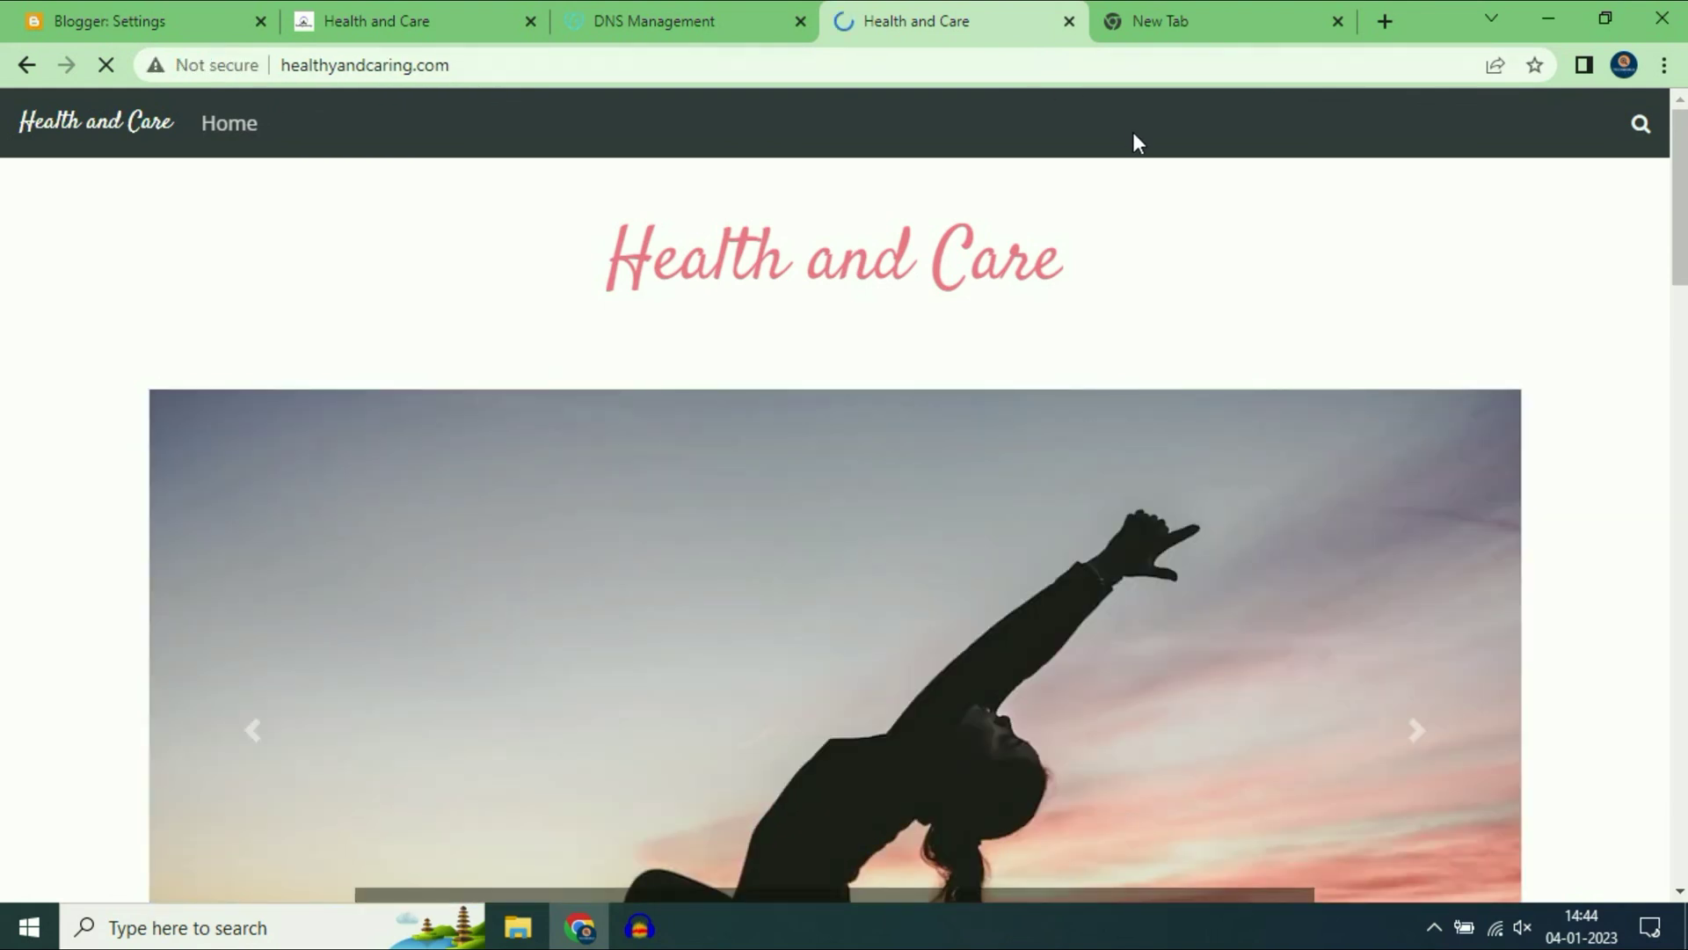